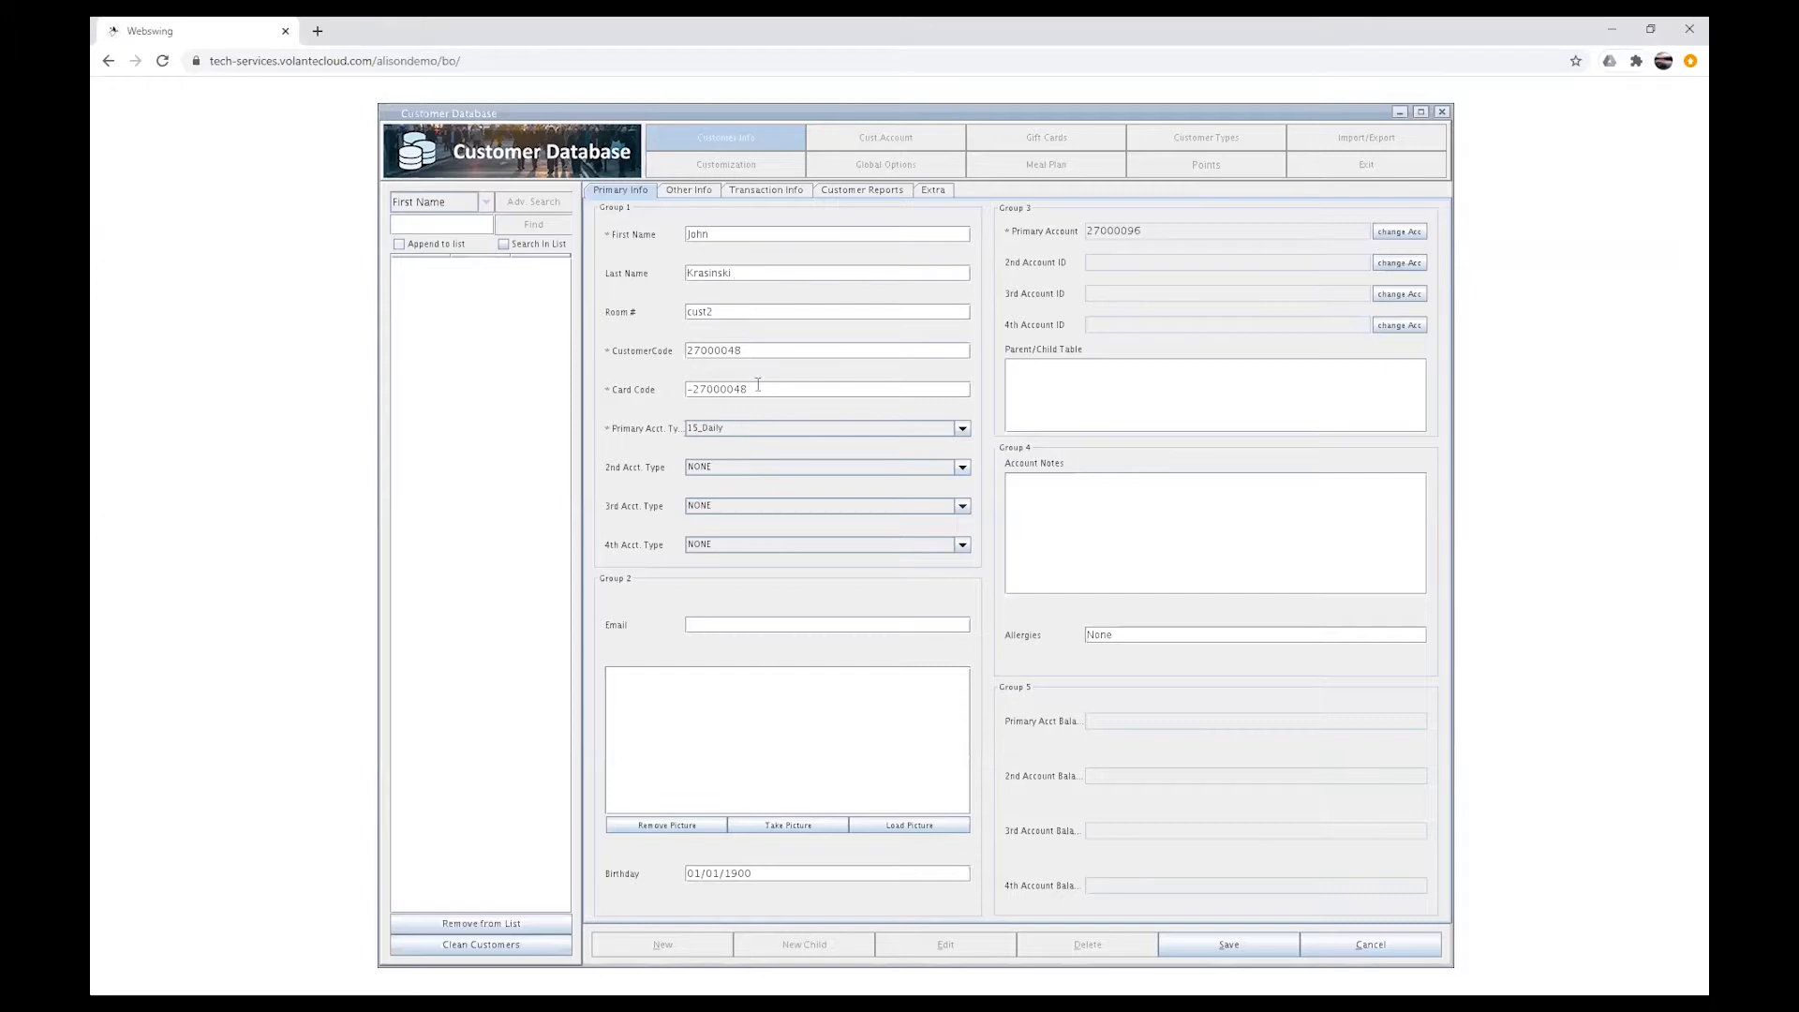
Step: Set the customer's primary account type to Resident_Couple and second account type to Extra Charges Account
click(962, 428)
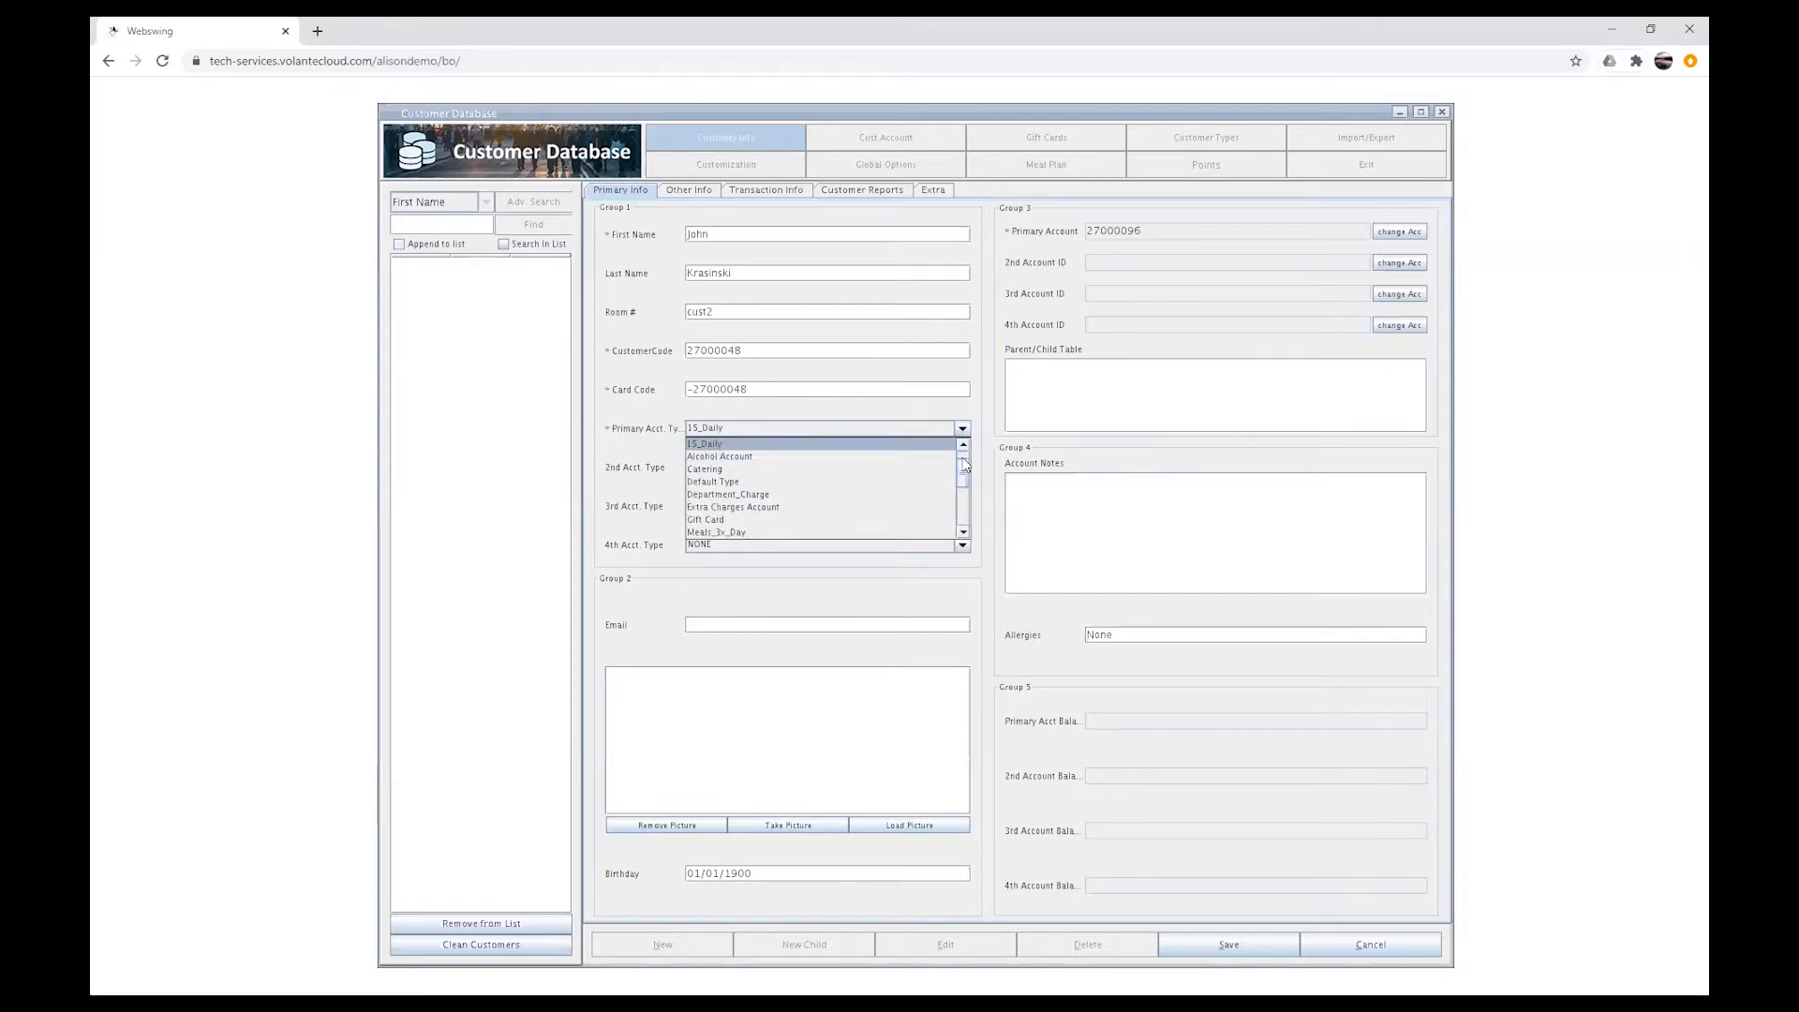
drag(963, 477, 963, 525)
click(873, 472)
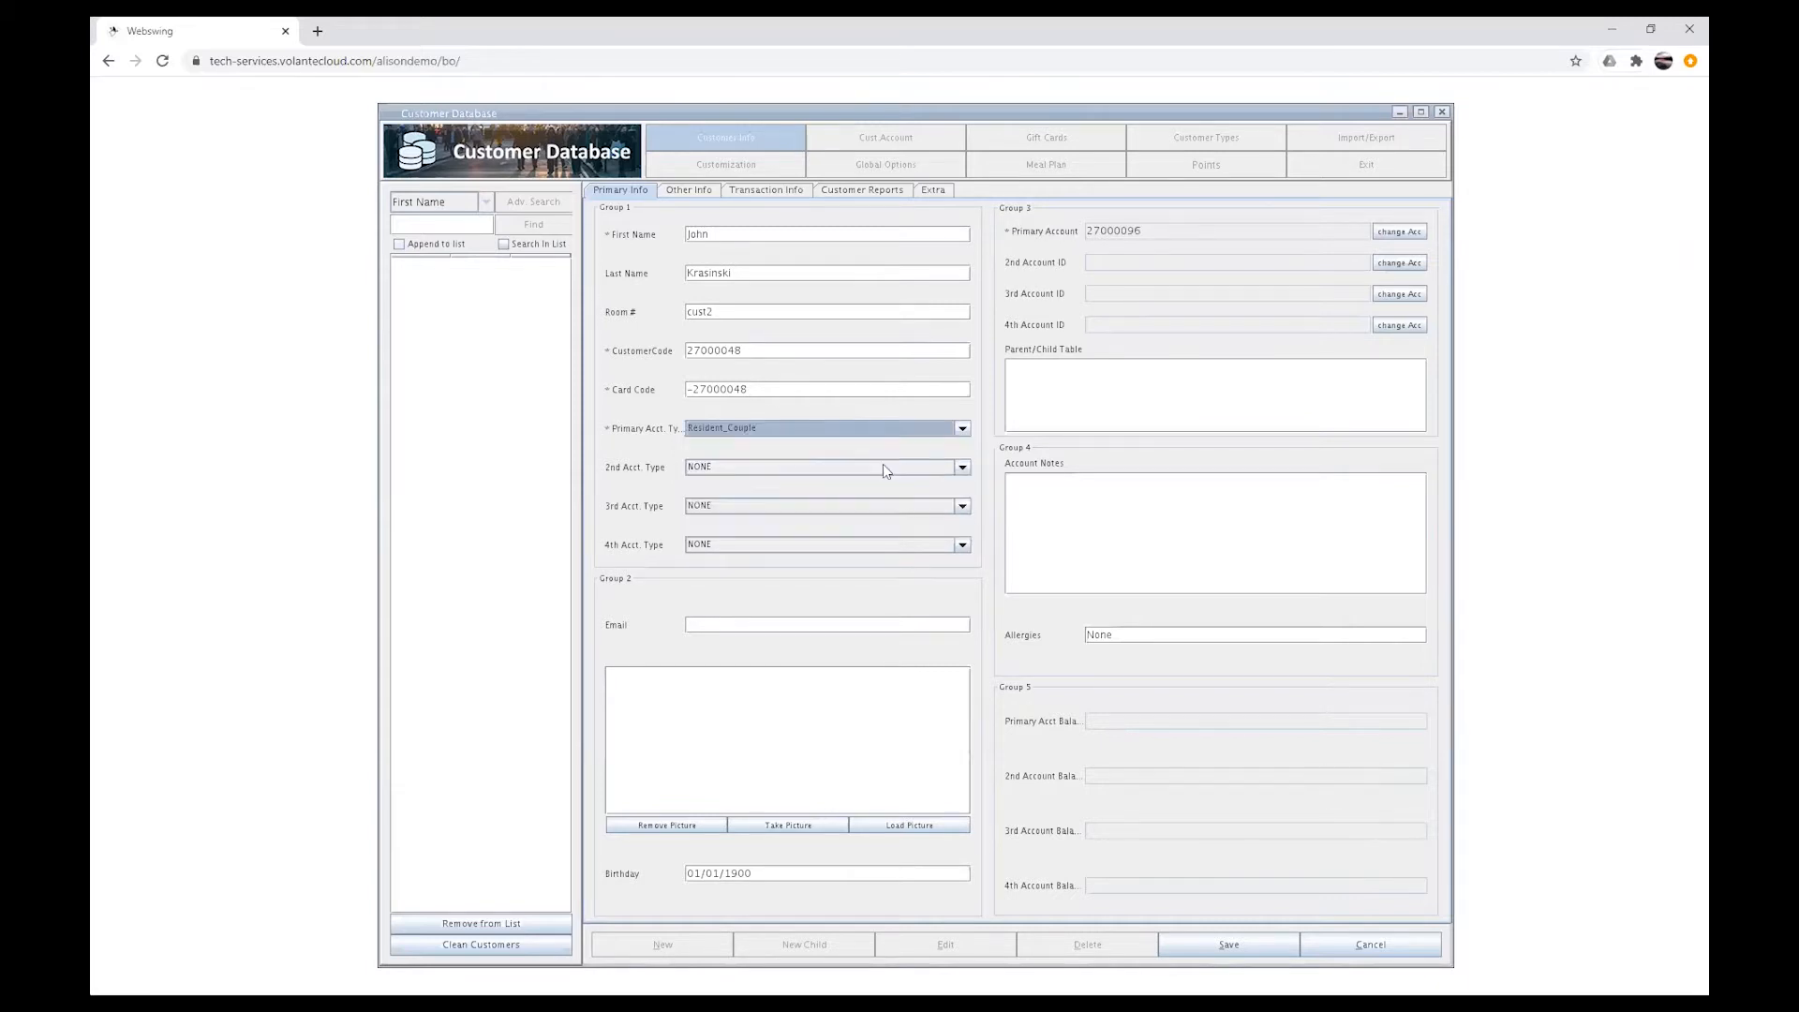
click(962, 467)
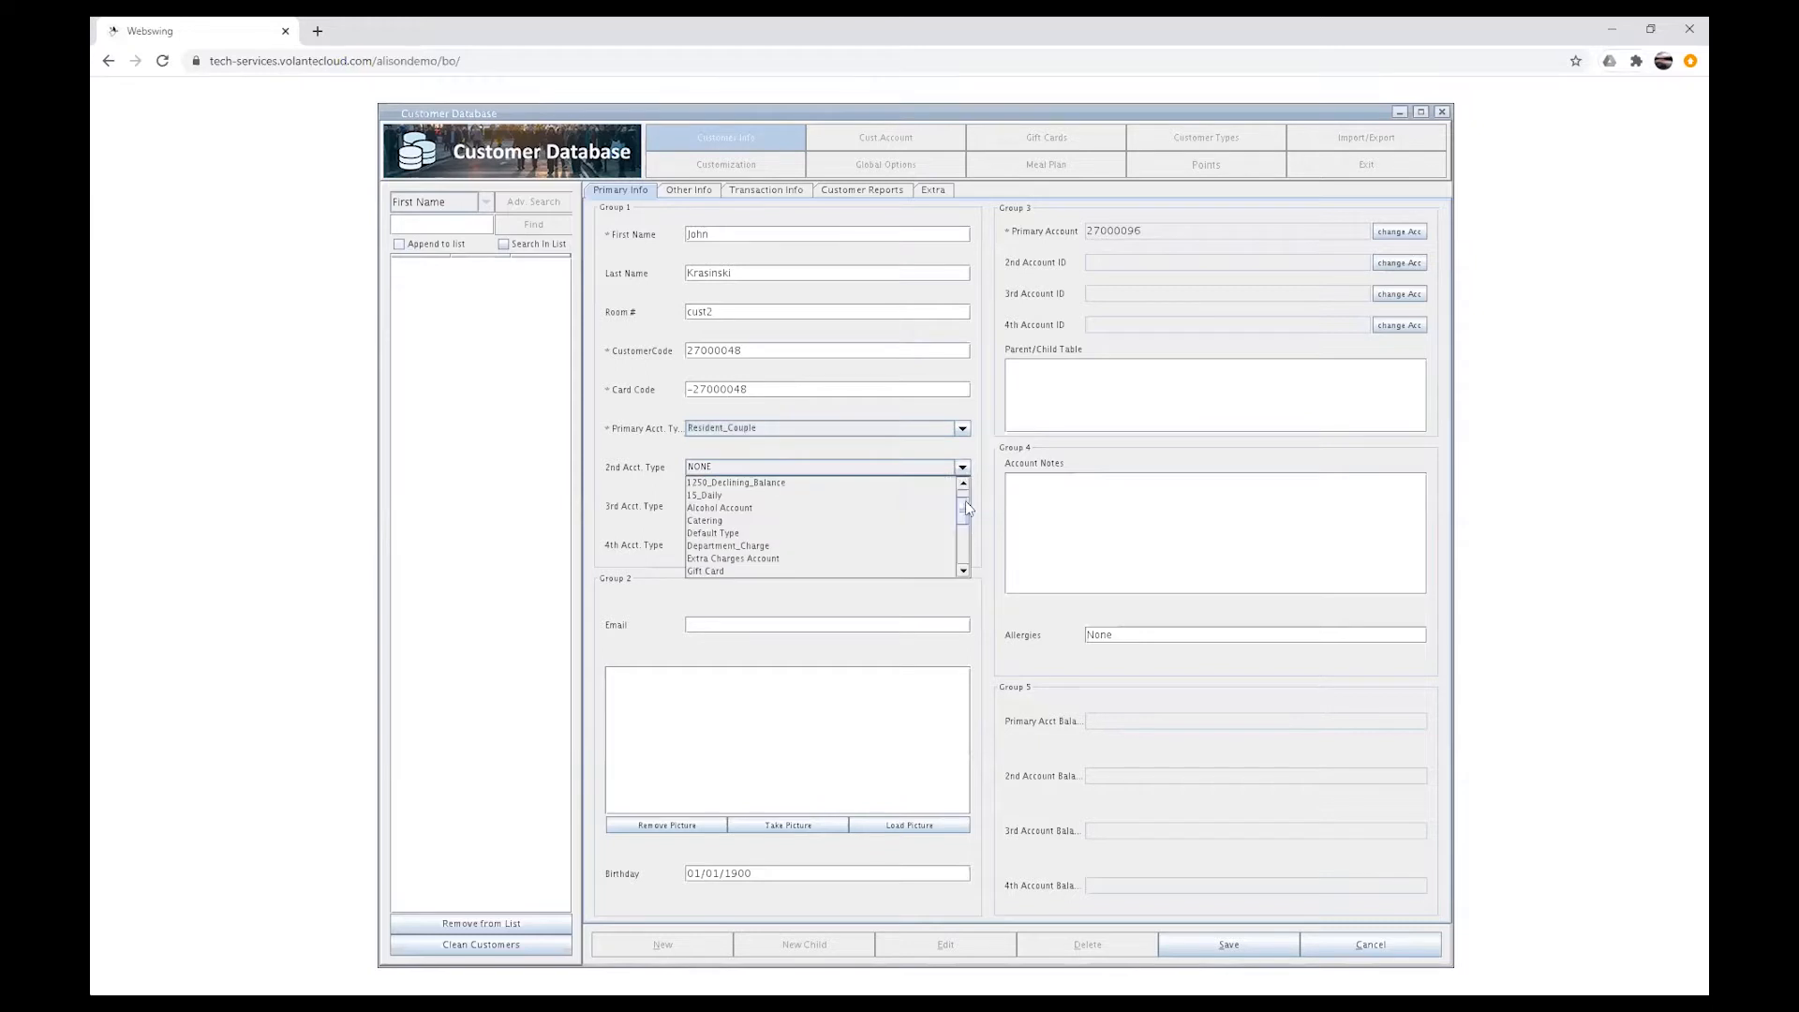
drag(965, 506, 965, 516)
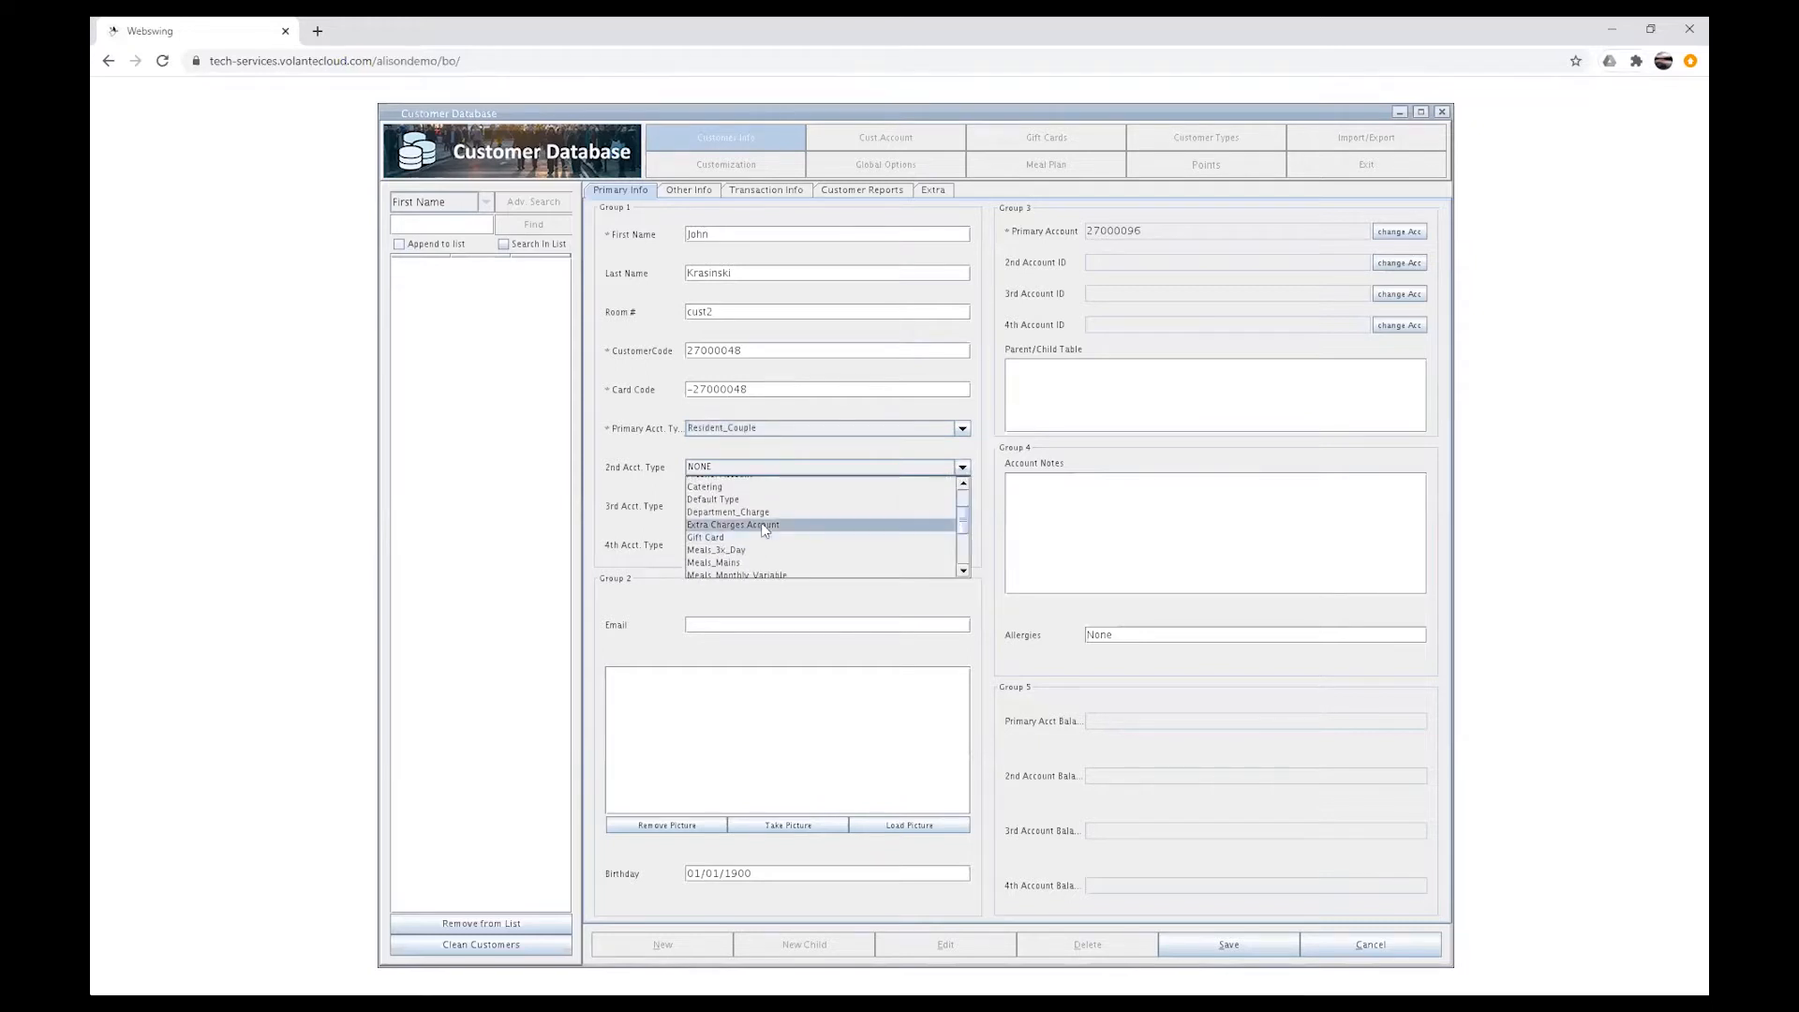
click(765, 525)
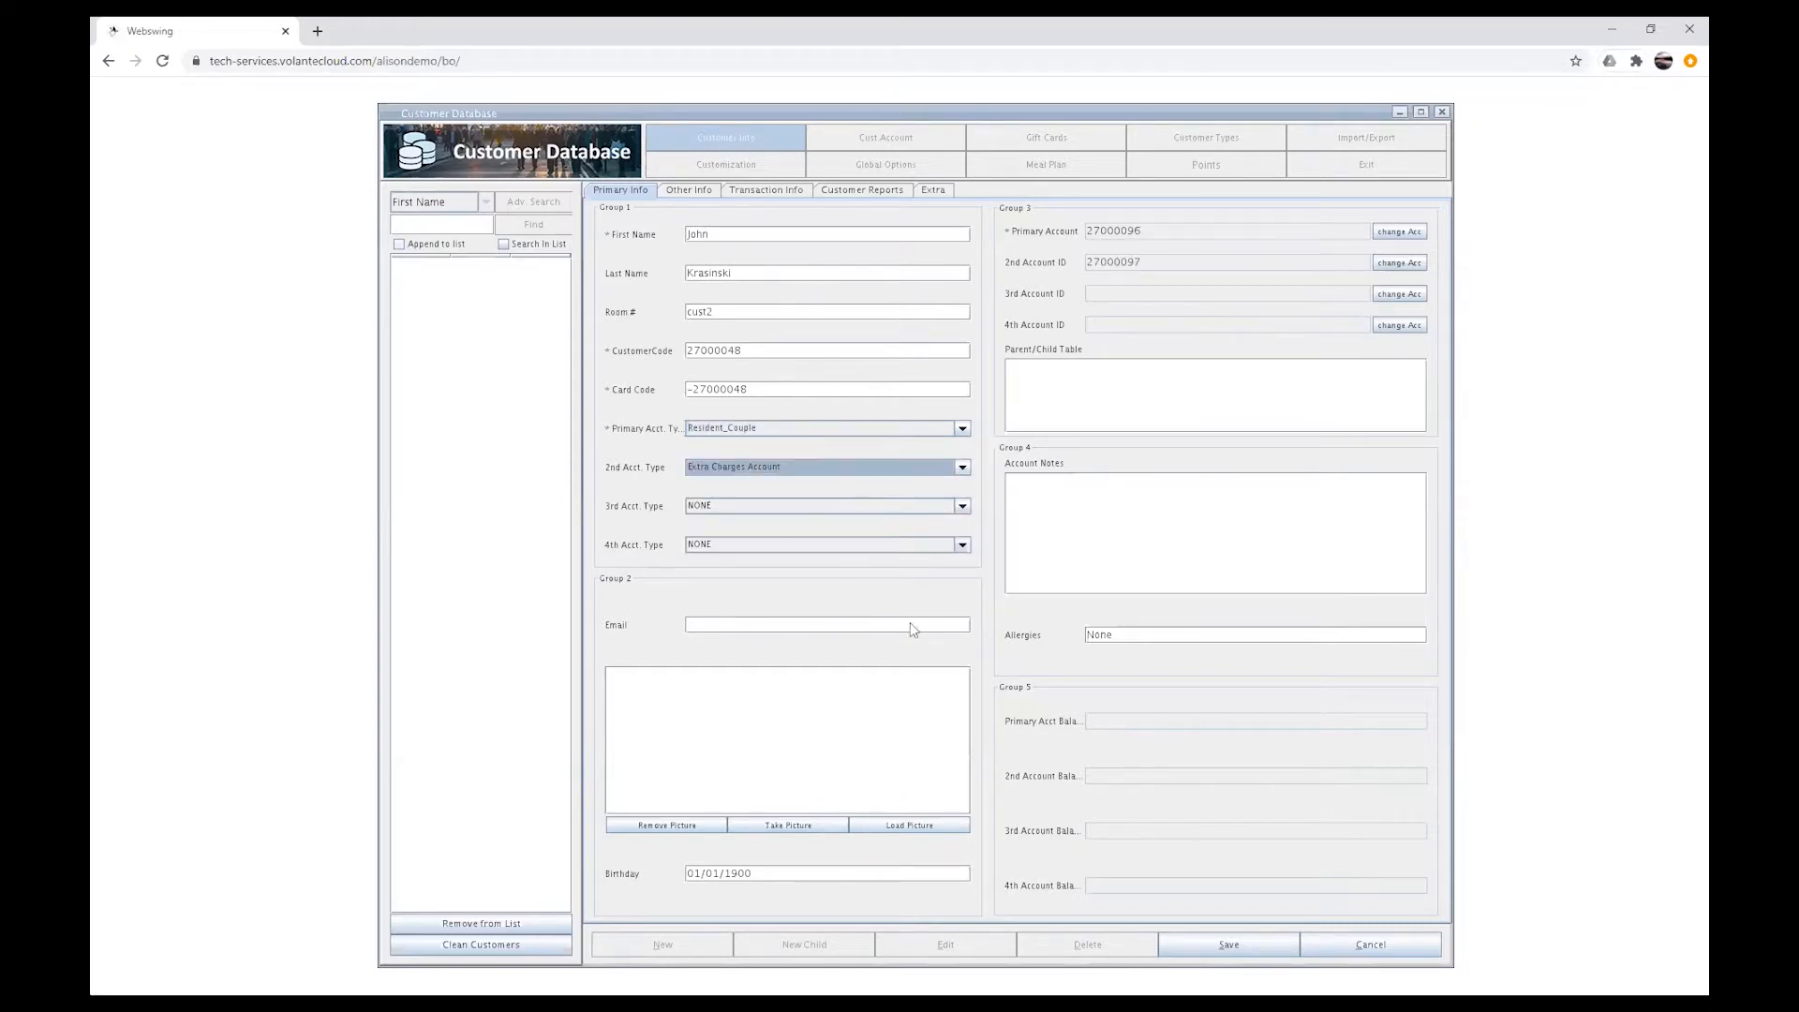
Step: Upload and load the John_Krasinski image as the customer's picture, then save the record
click(917, 828)
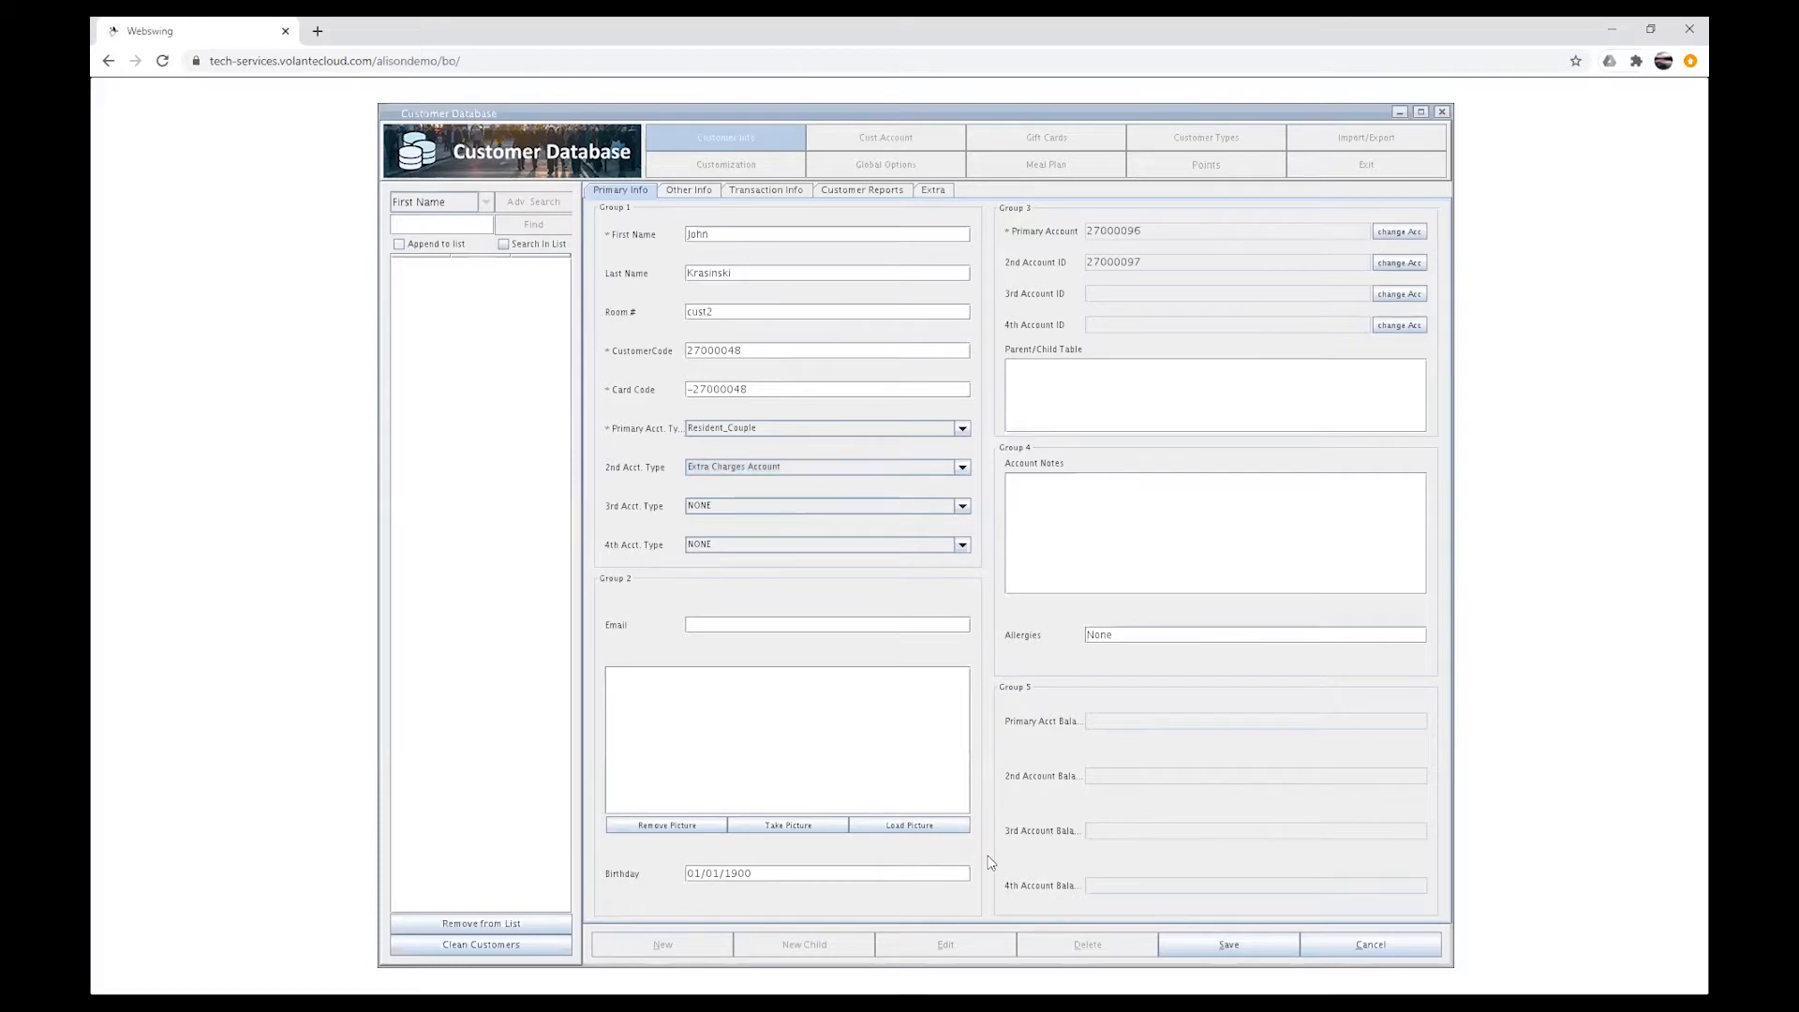
click(1456, 967)
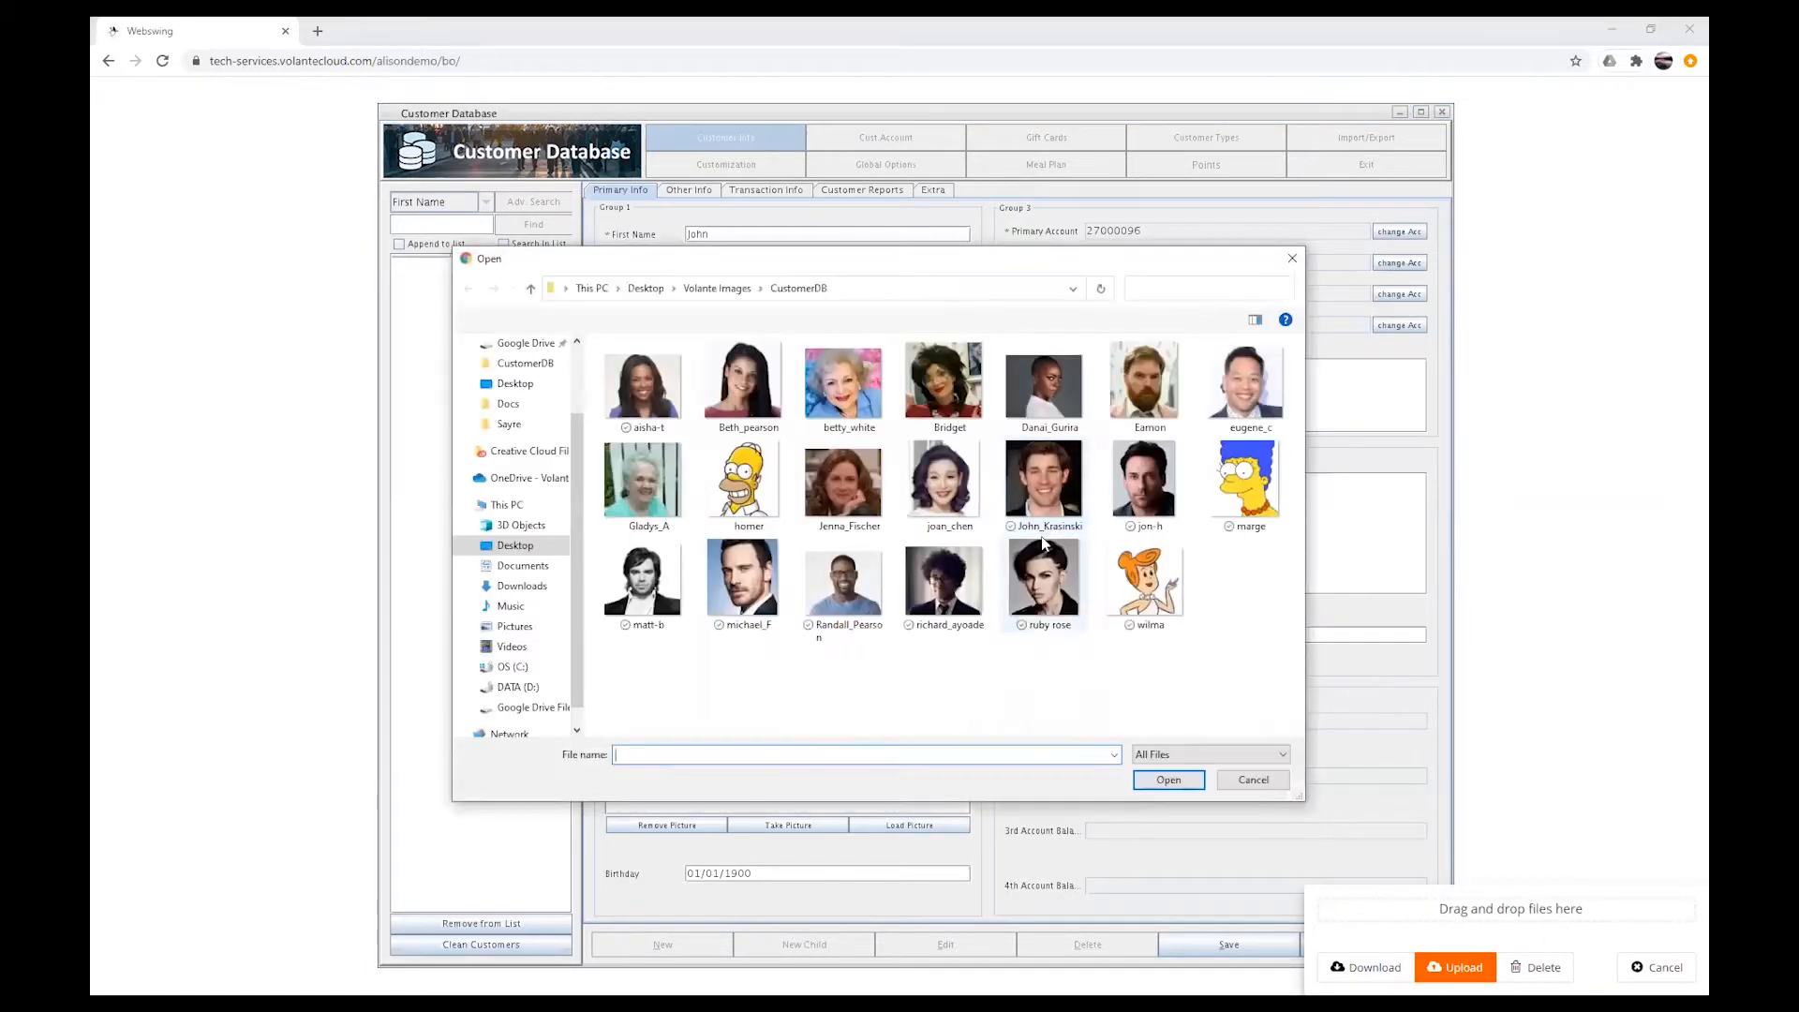
click(1043, 492)
click(1169, 781)
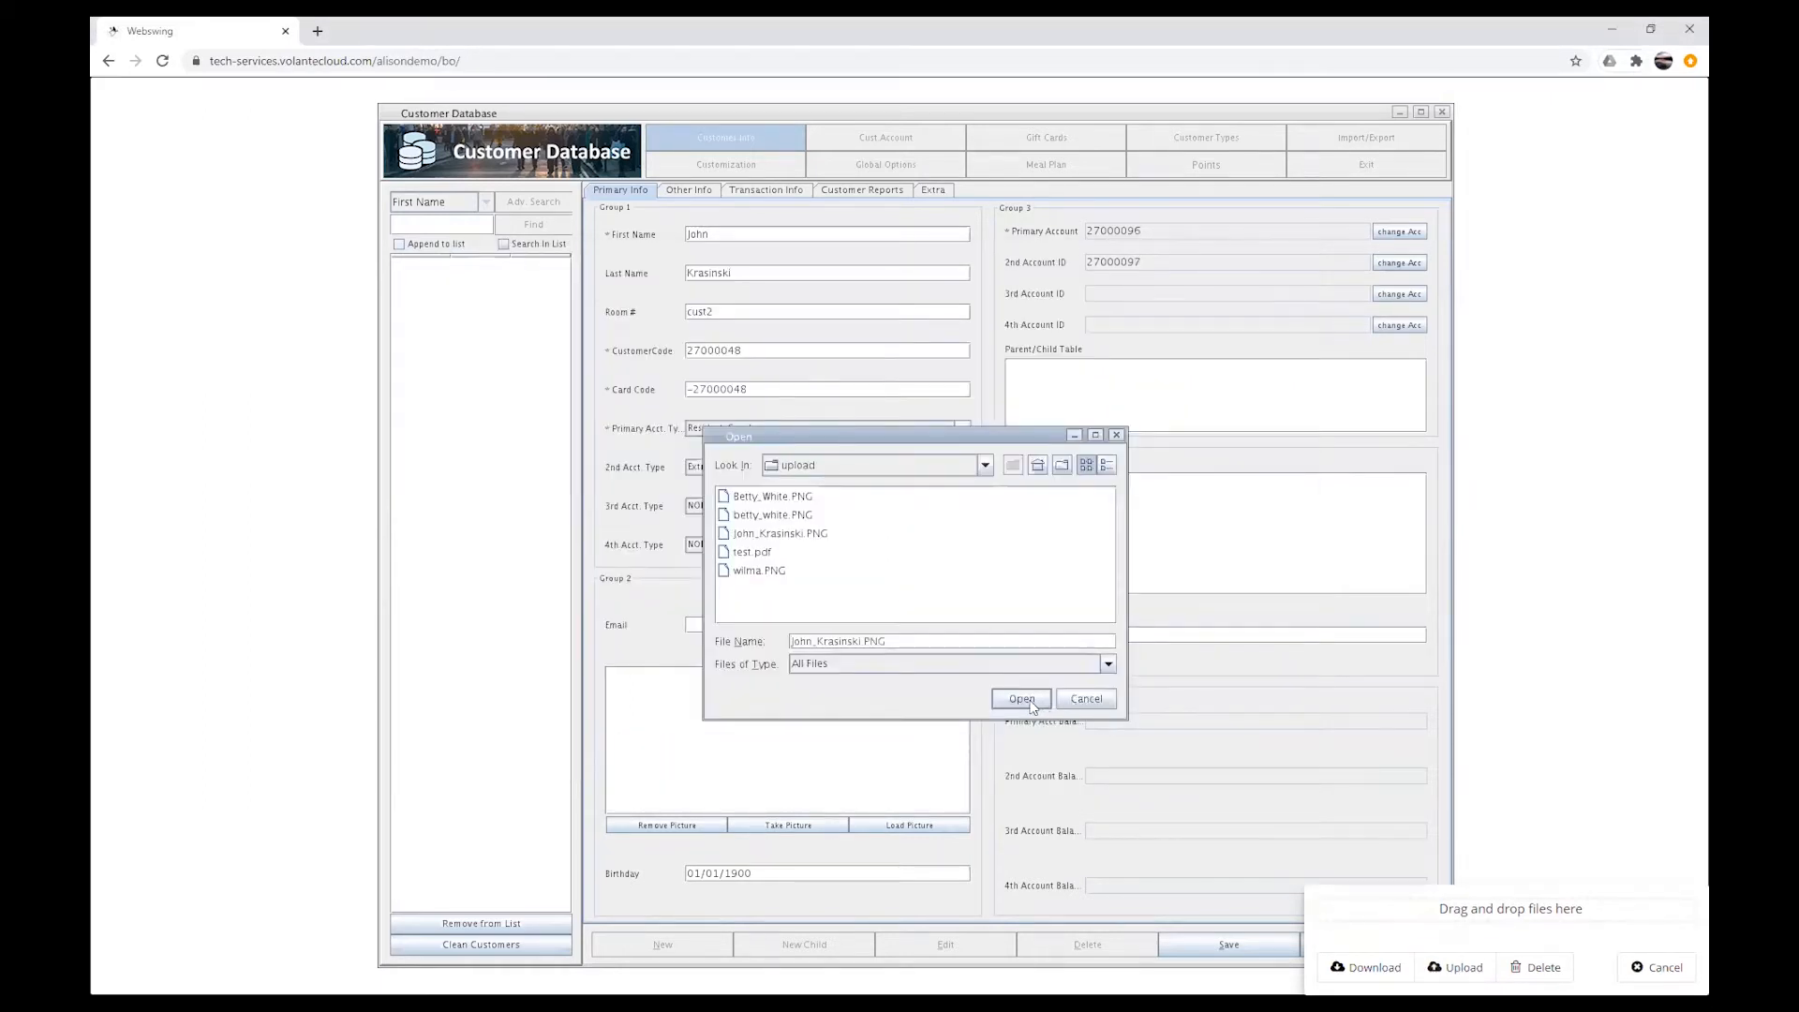
click(1027, 701)
click(1225, 946)
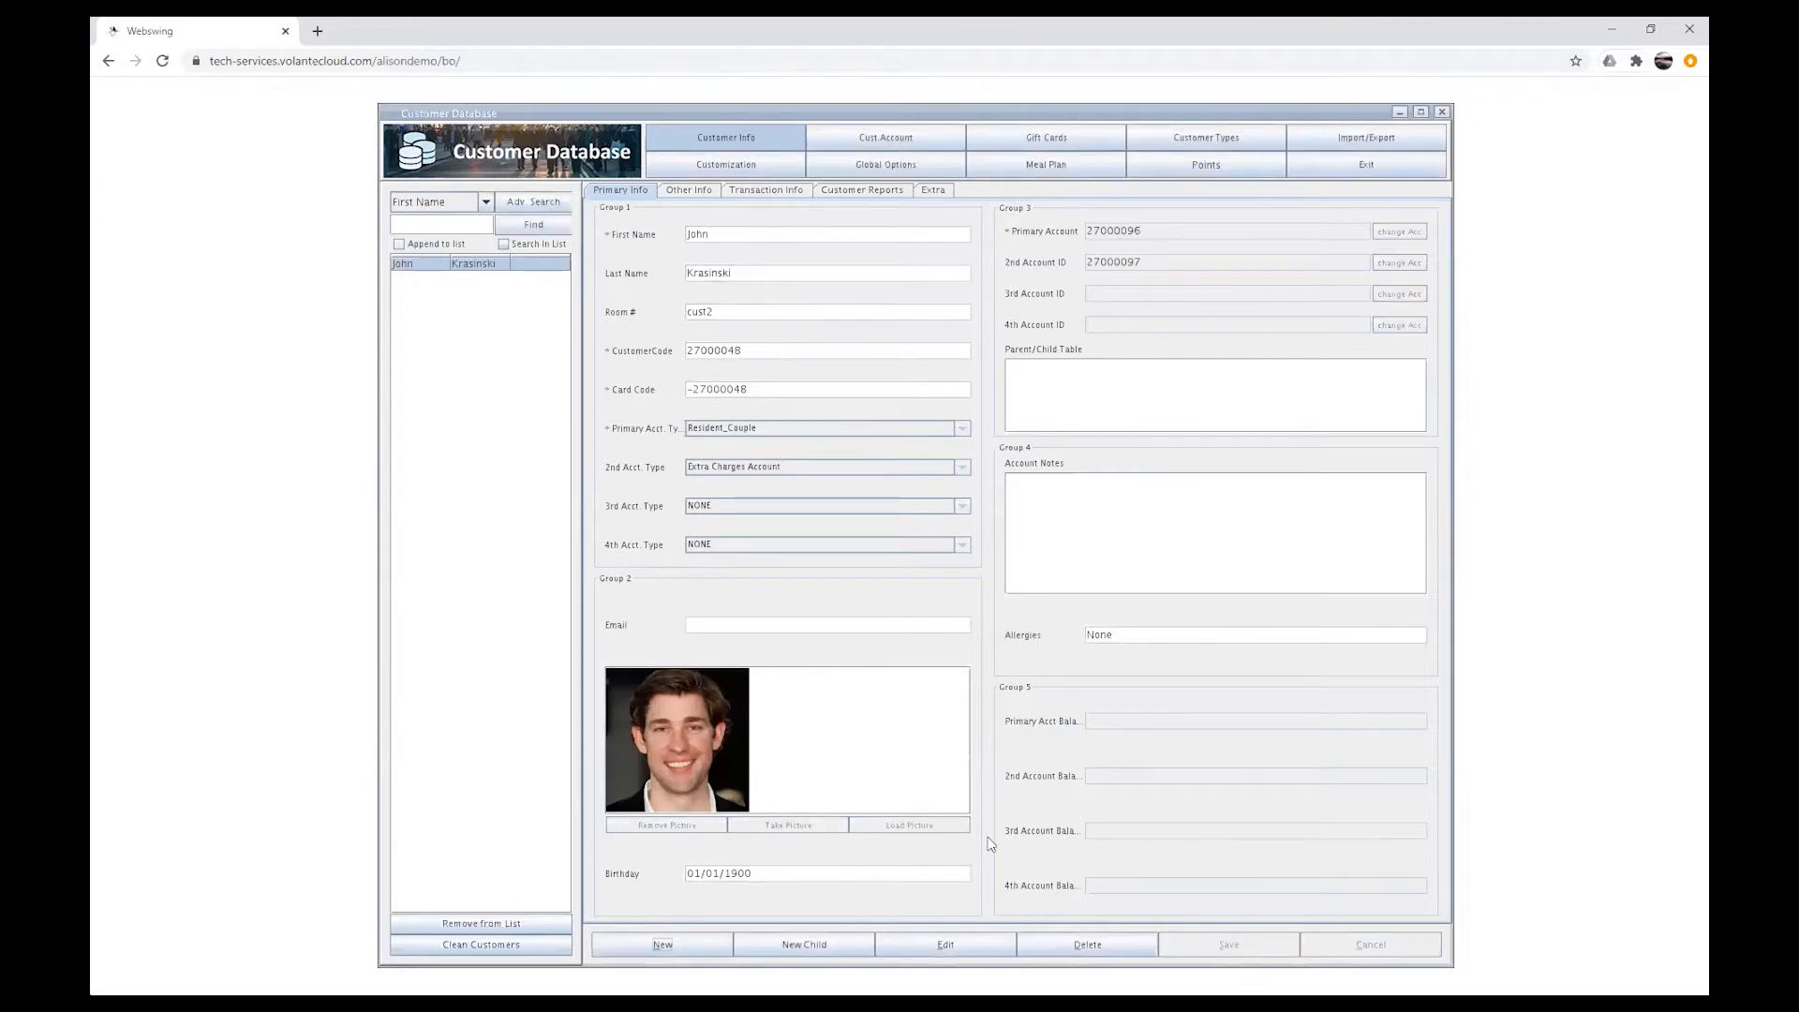
Step: Create a new customer named Jenna Fischer with the second account type Extra Charges Account
click(674, 946)
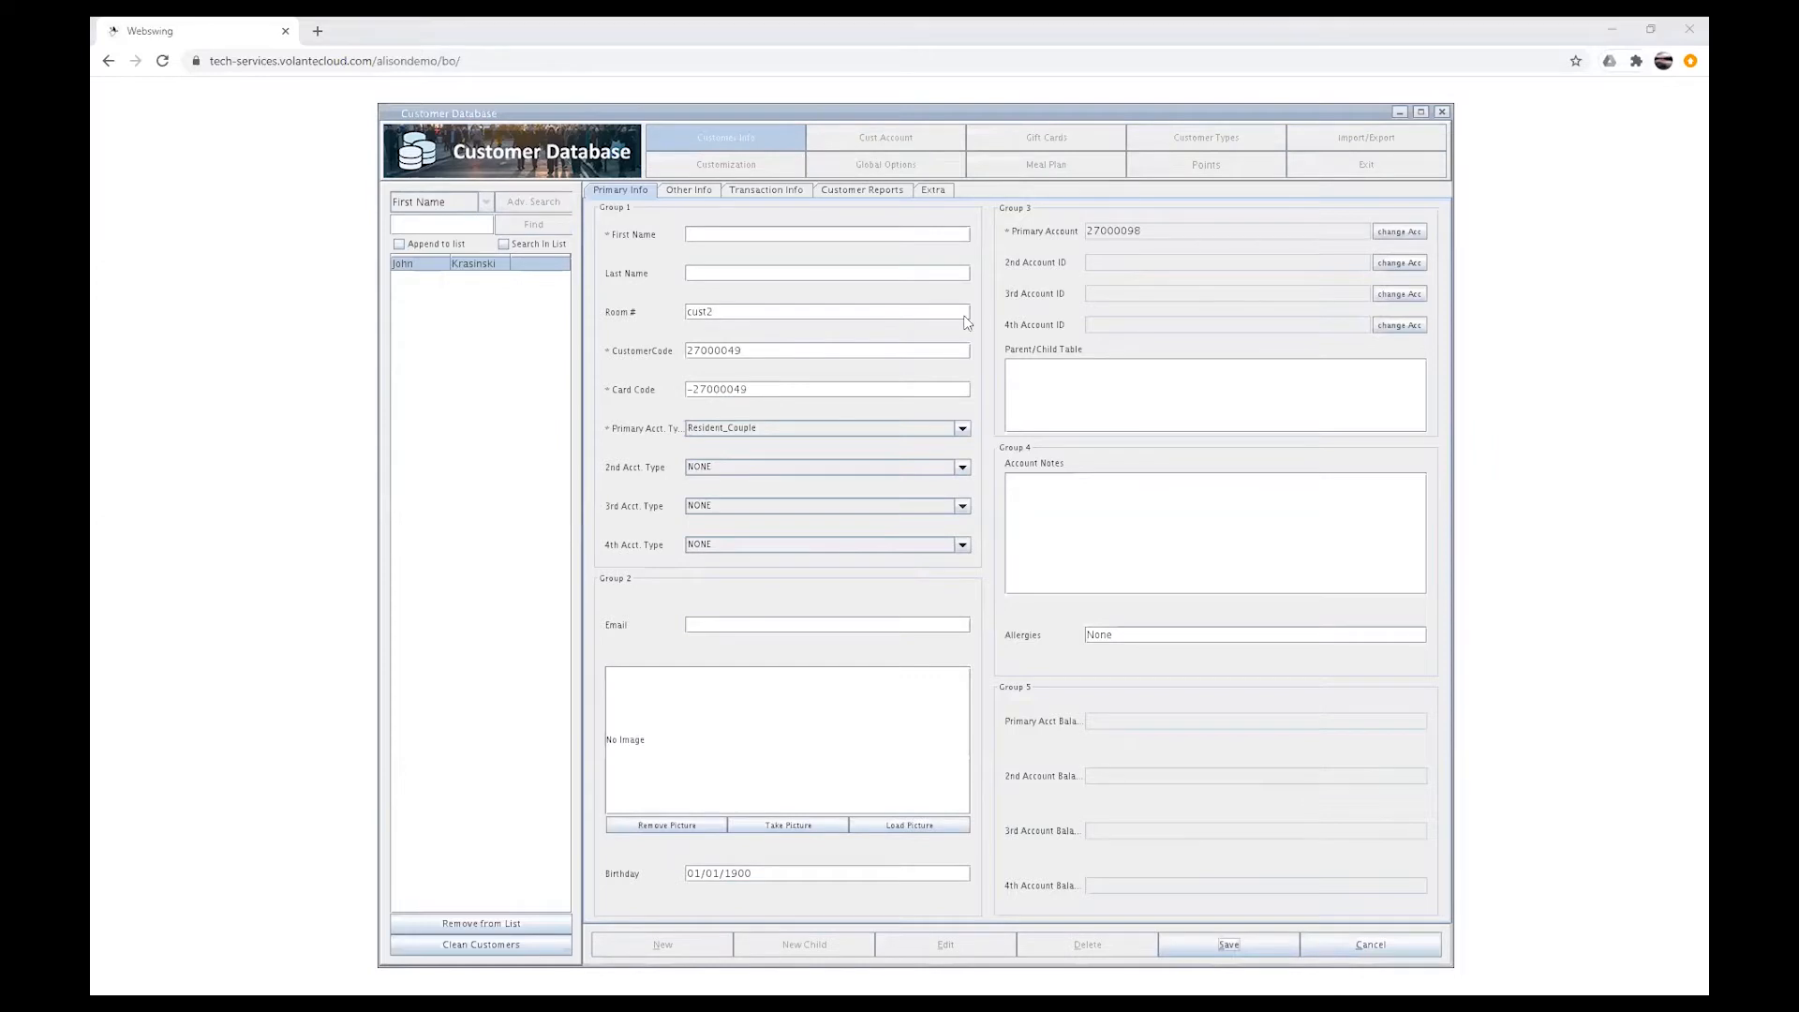
click(699, 233)
text(Jenna)
click(781, 271)
text(Fischer)
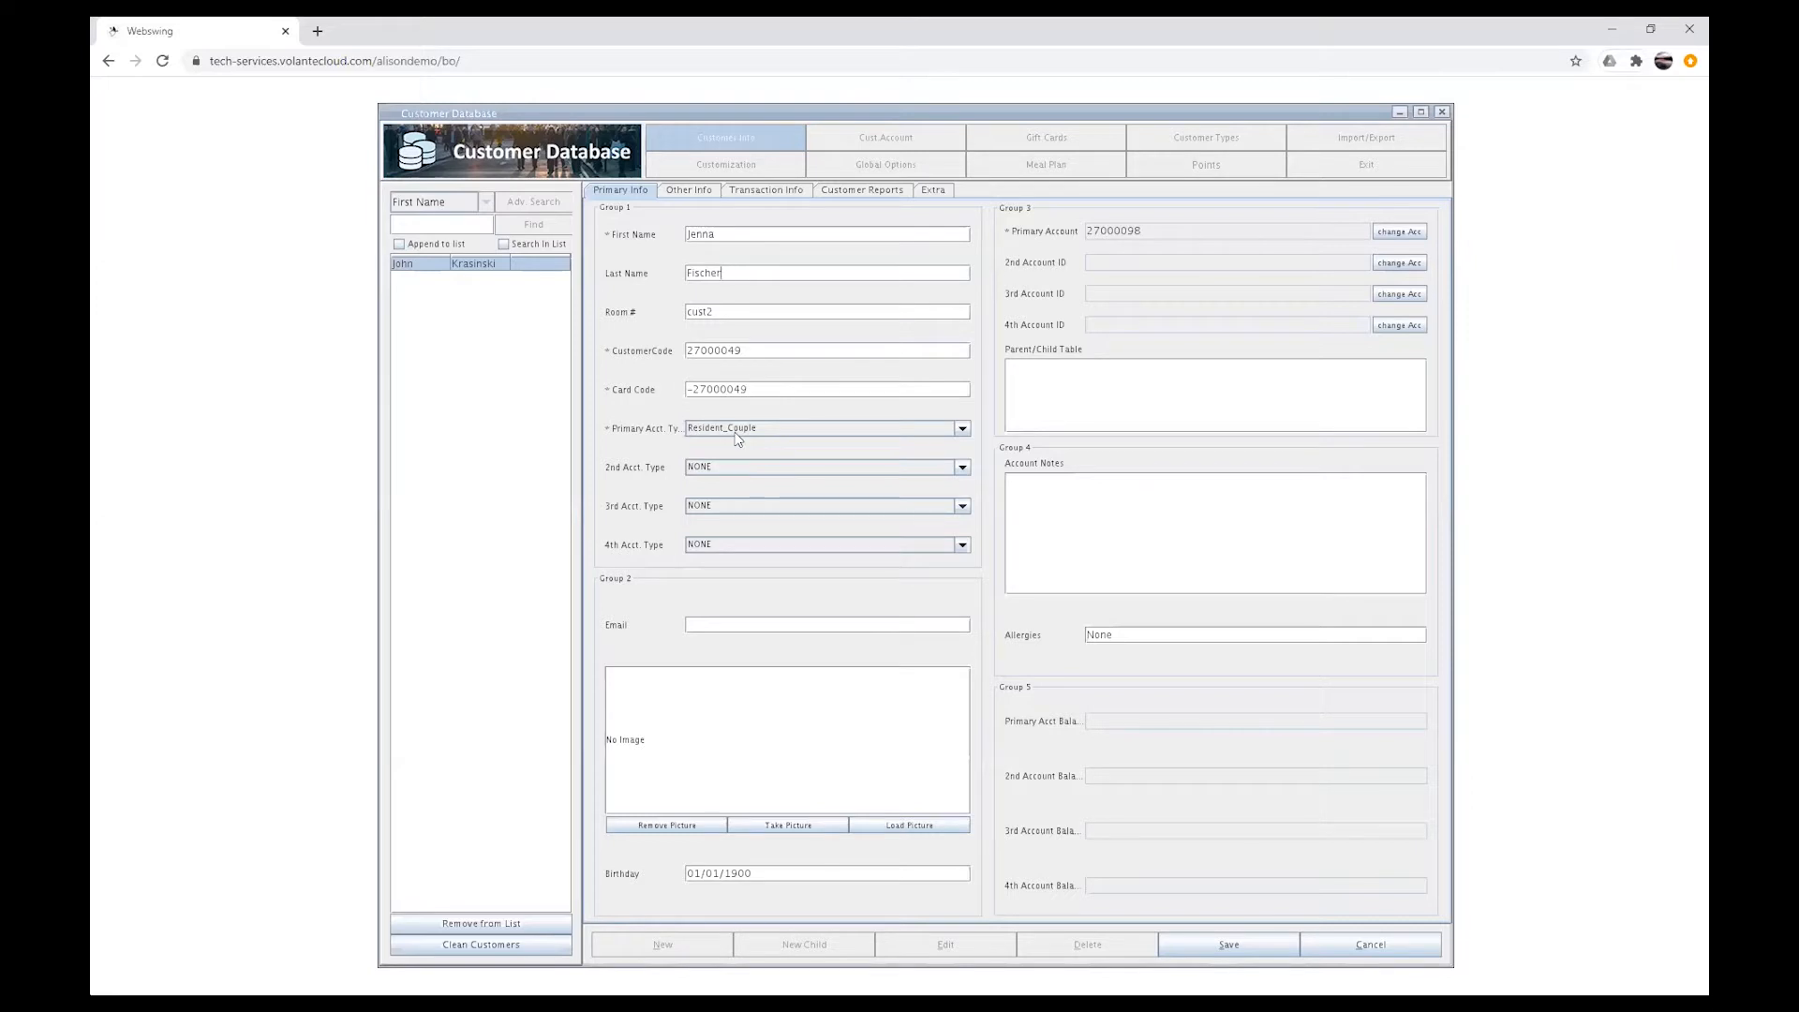
click(963, 469)
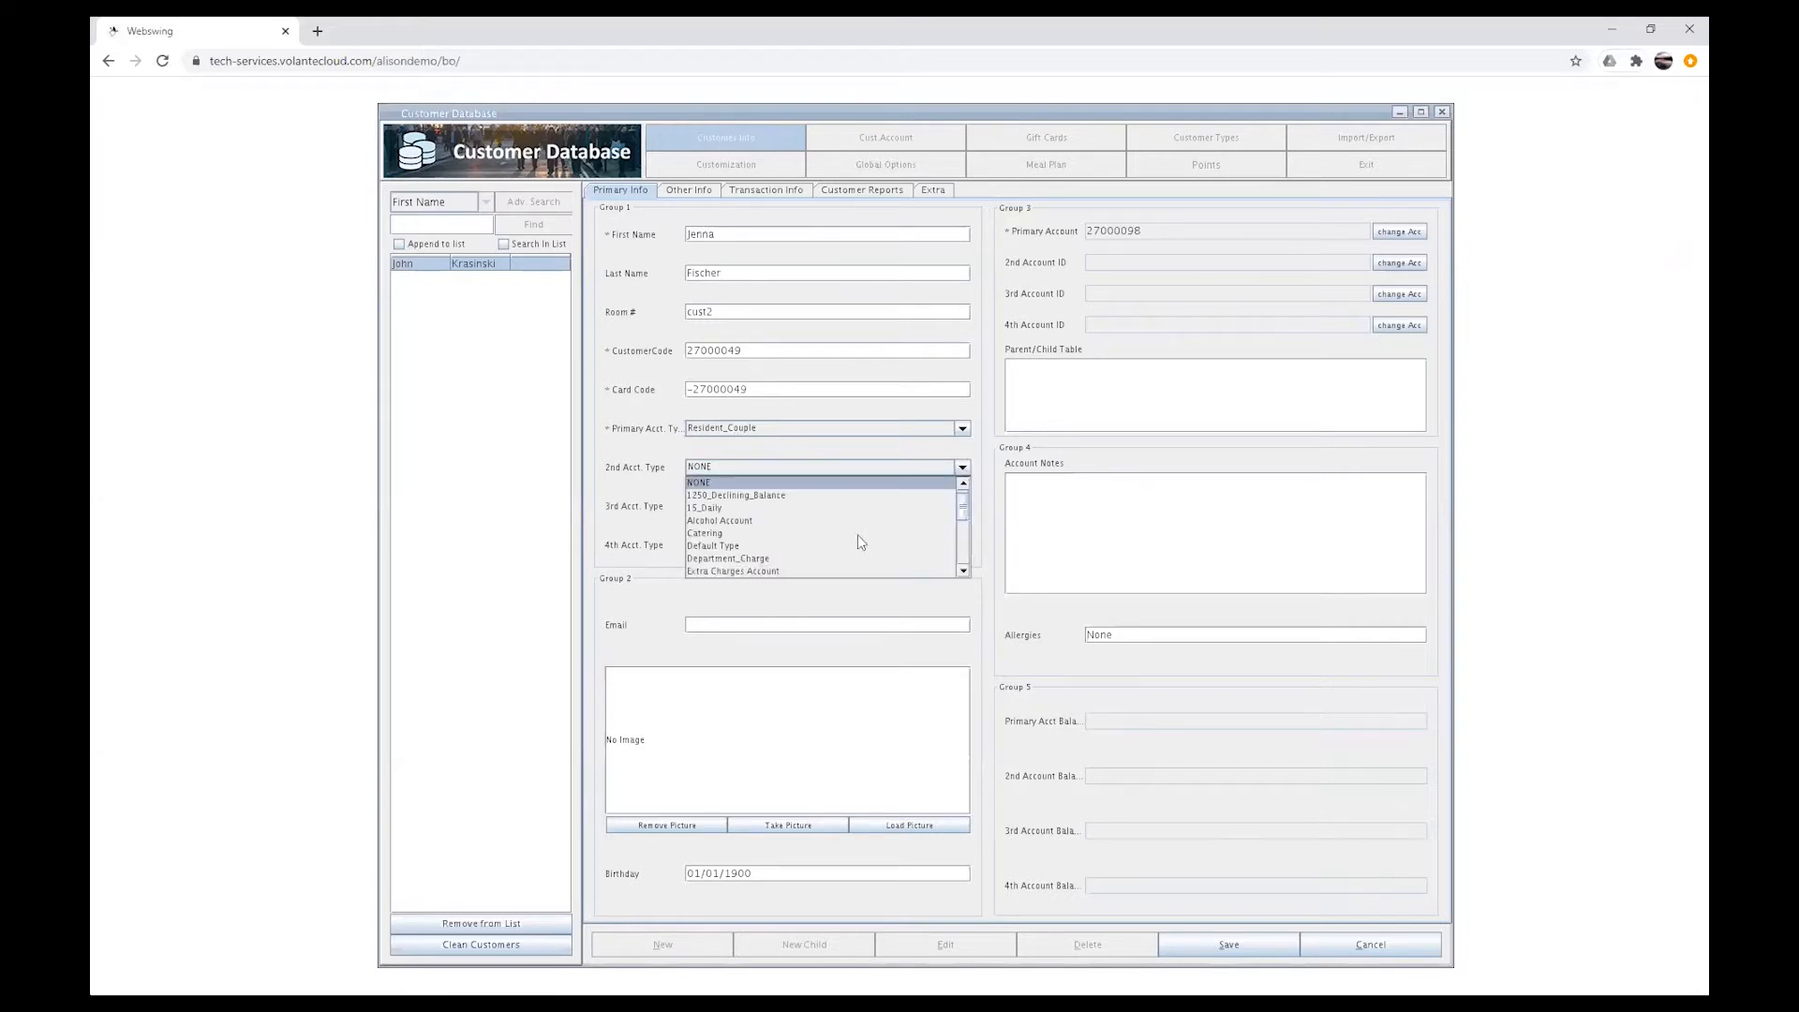
click(796, 572)
Step: Upload and load the Jenna_Fischer image as her picture, then save the record
click(909, 825)
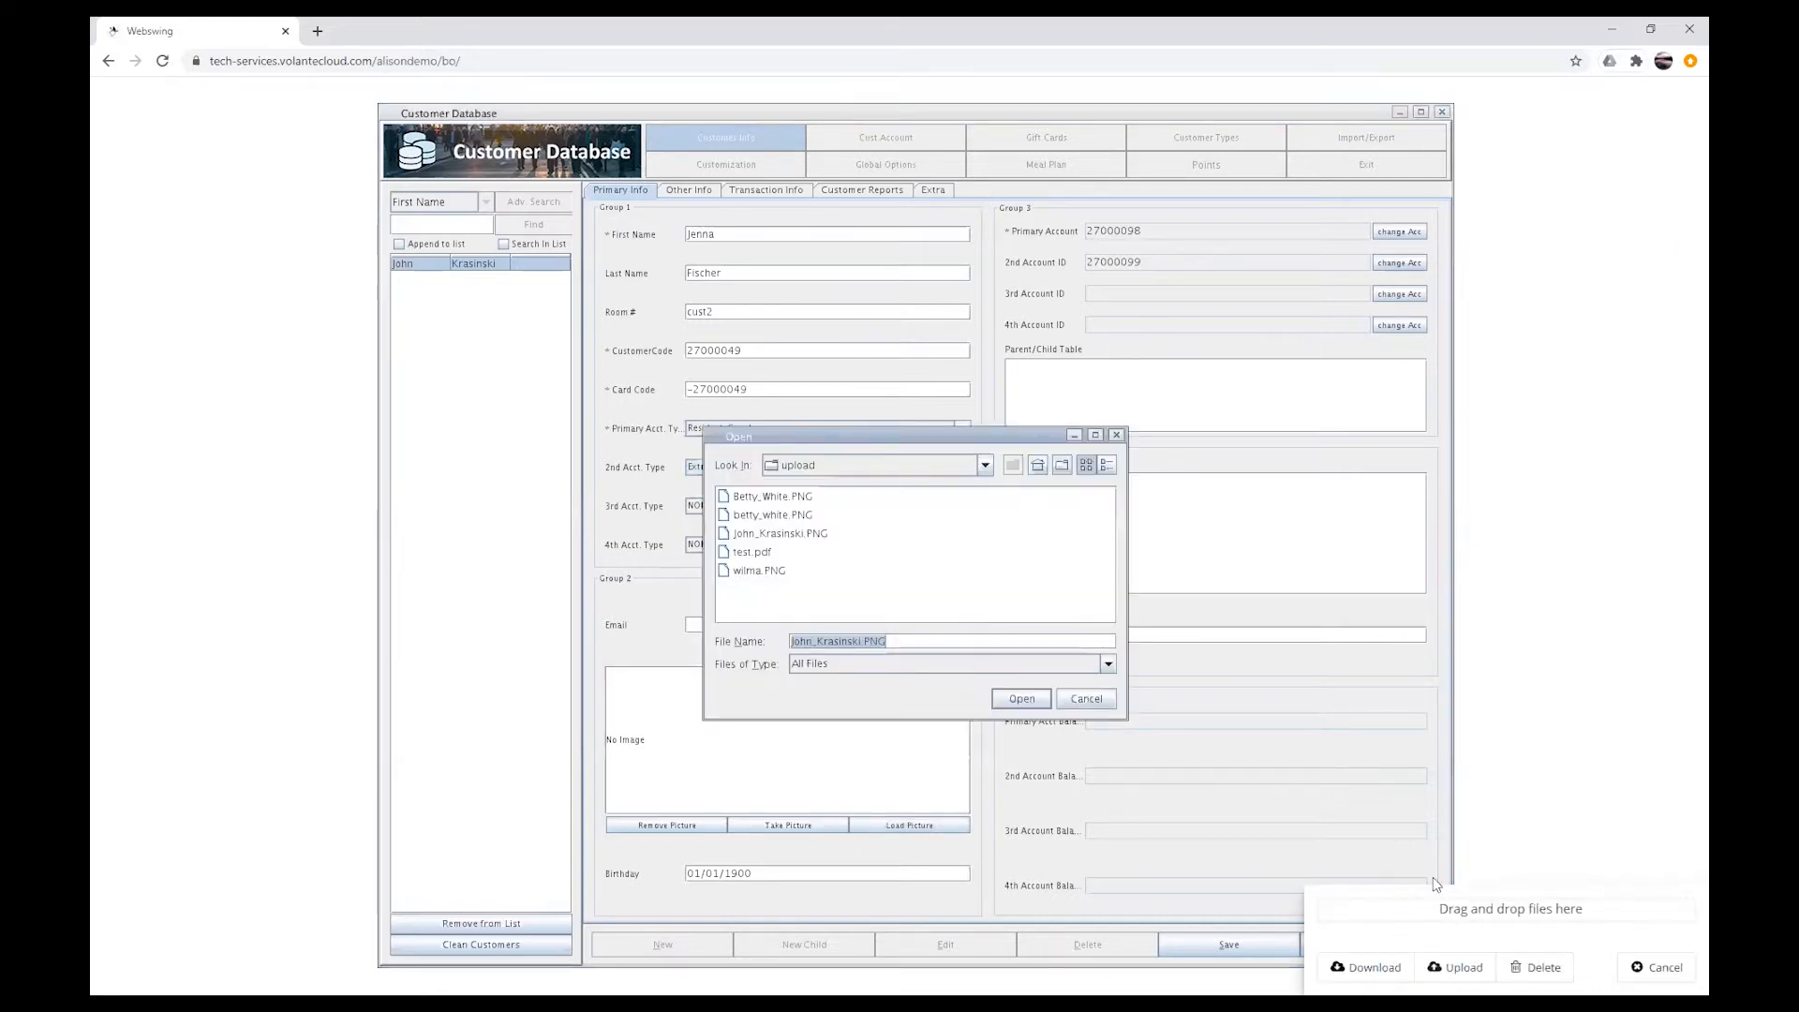
click(1457, 966)
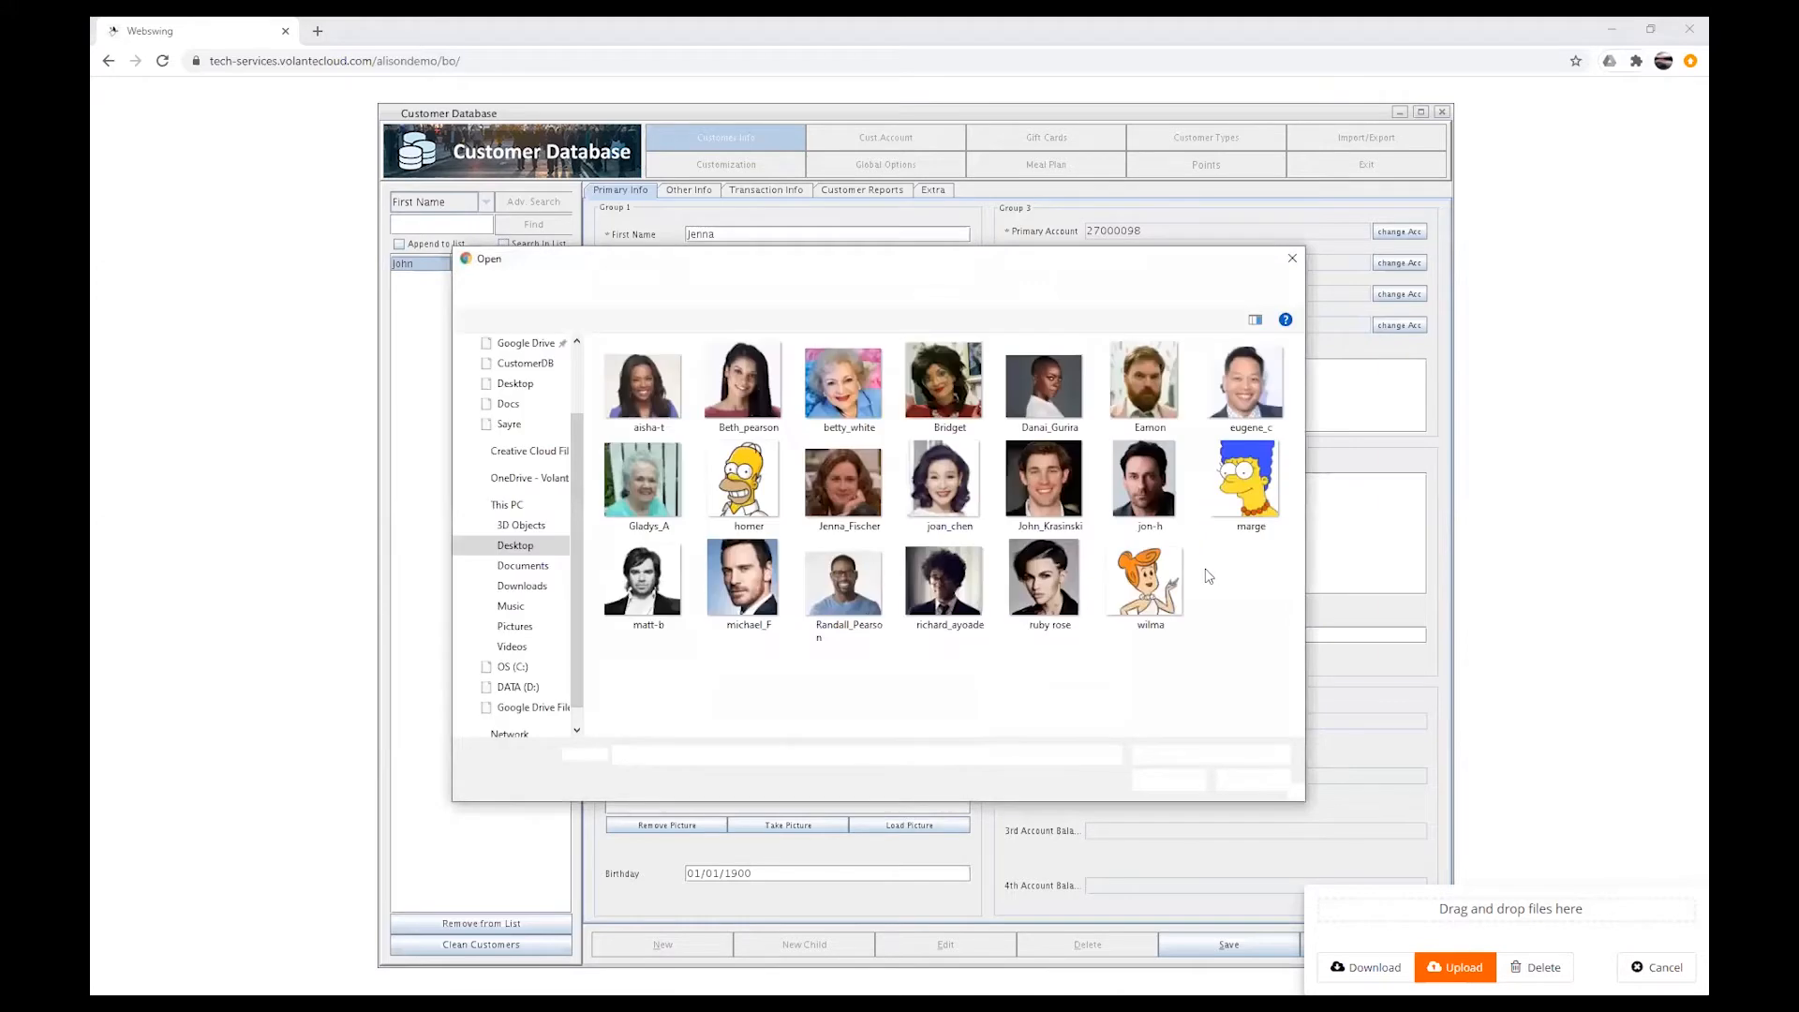
click(844, 483)
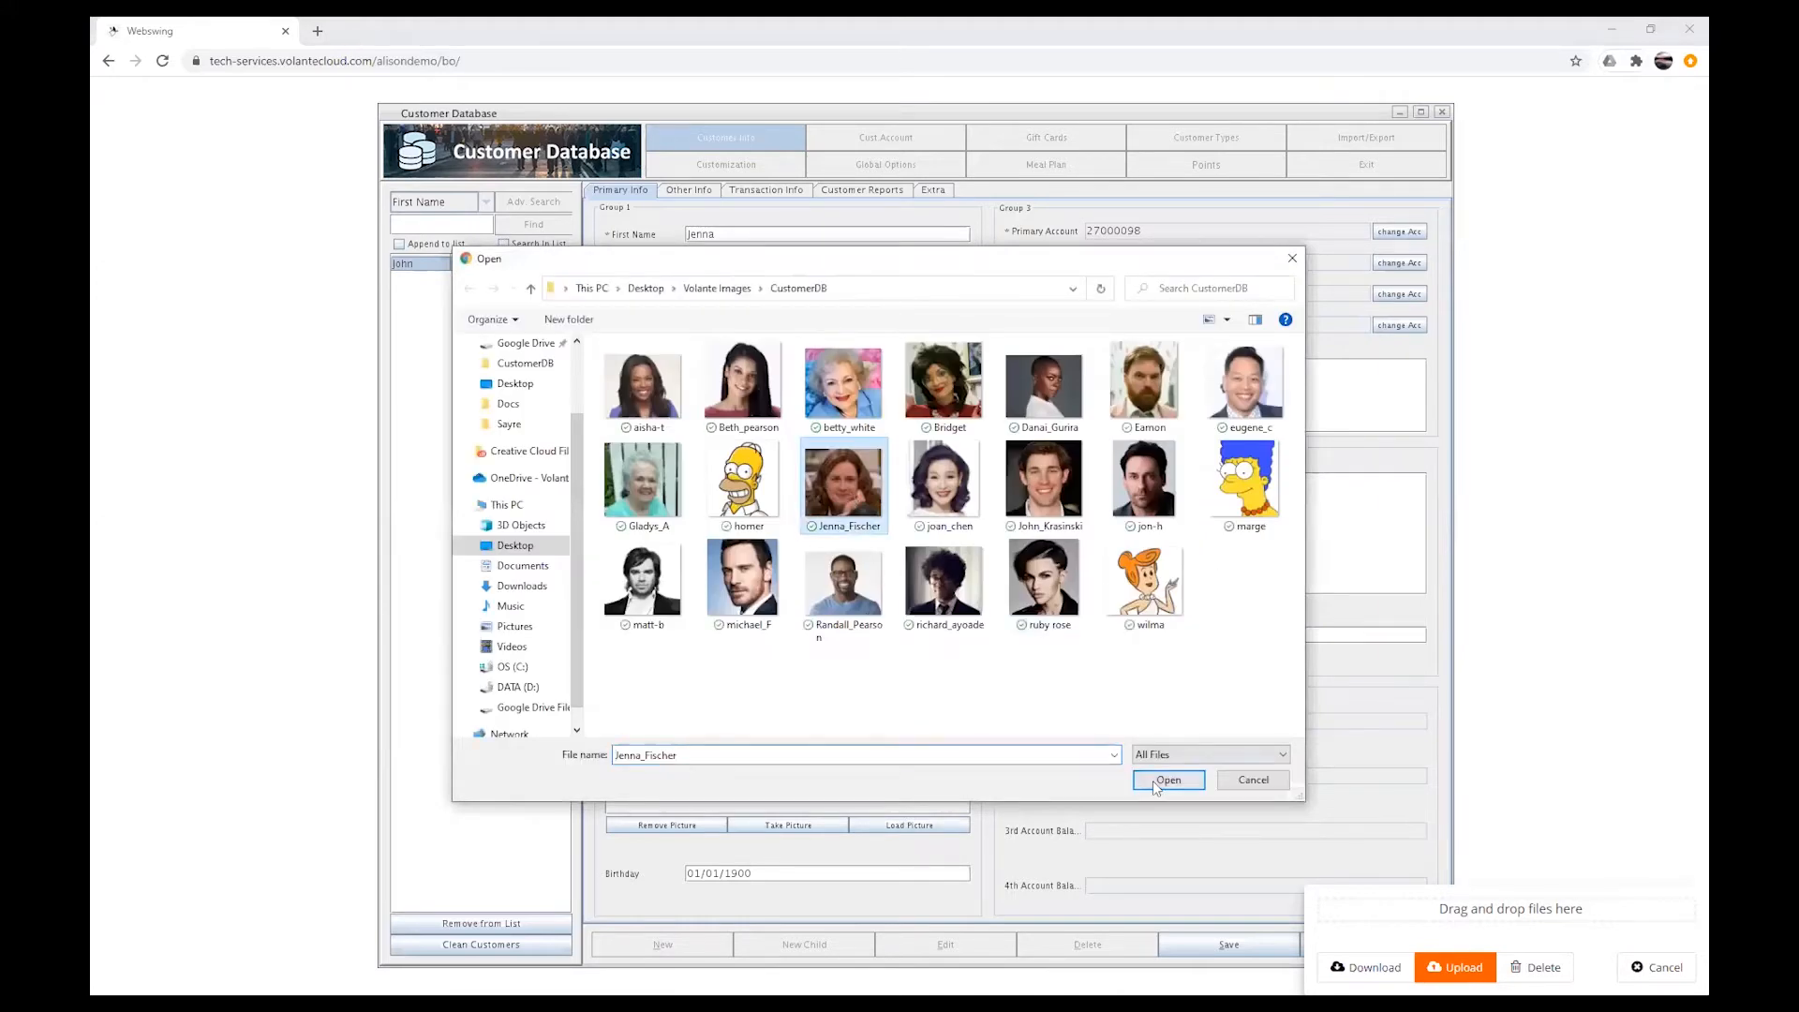
click(1156, 783)
click(1010, 705)
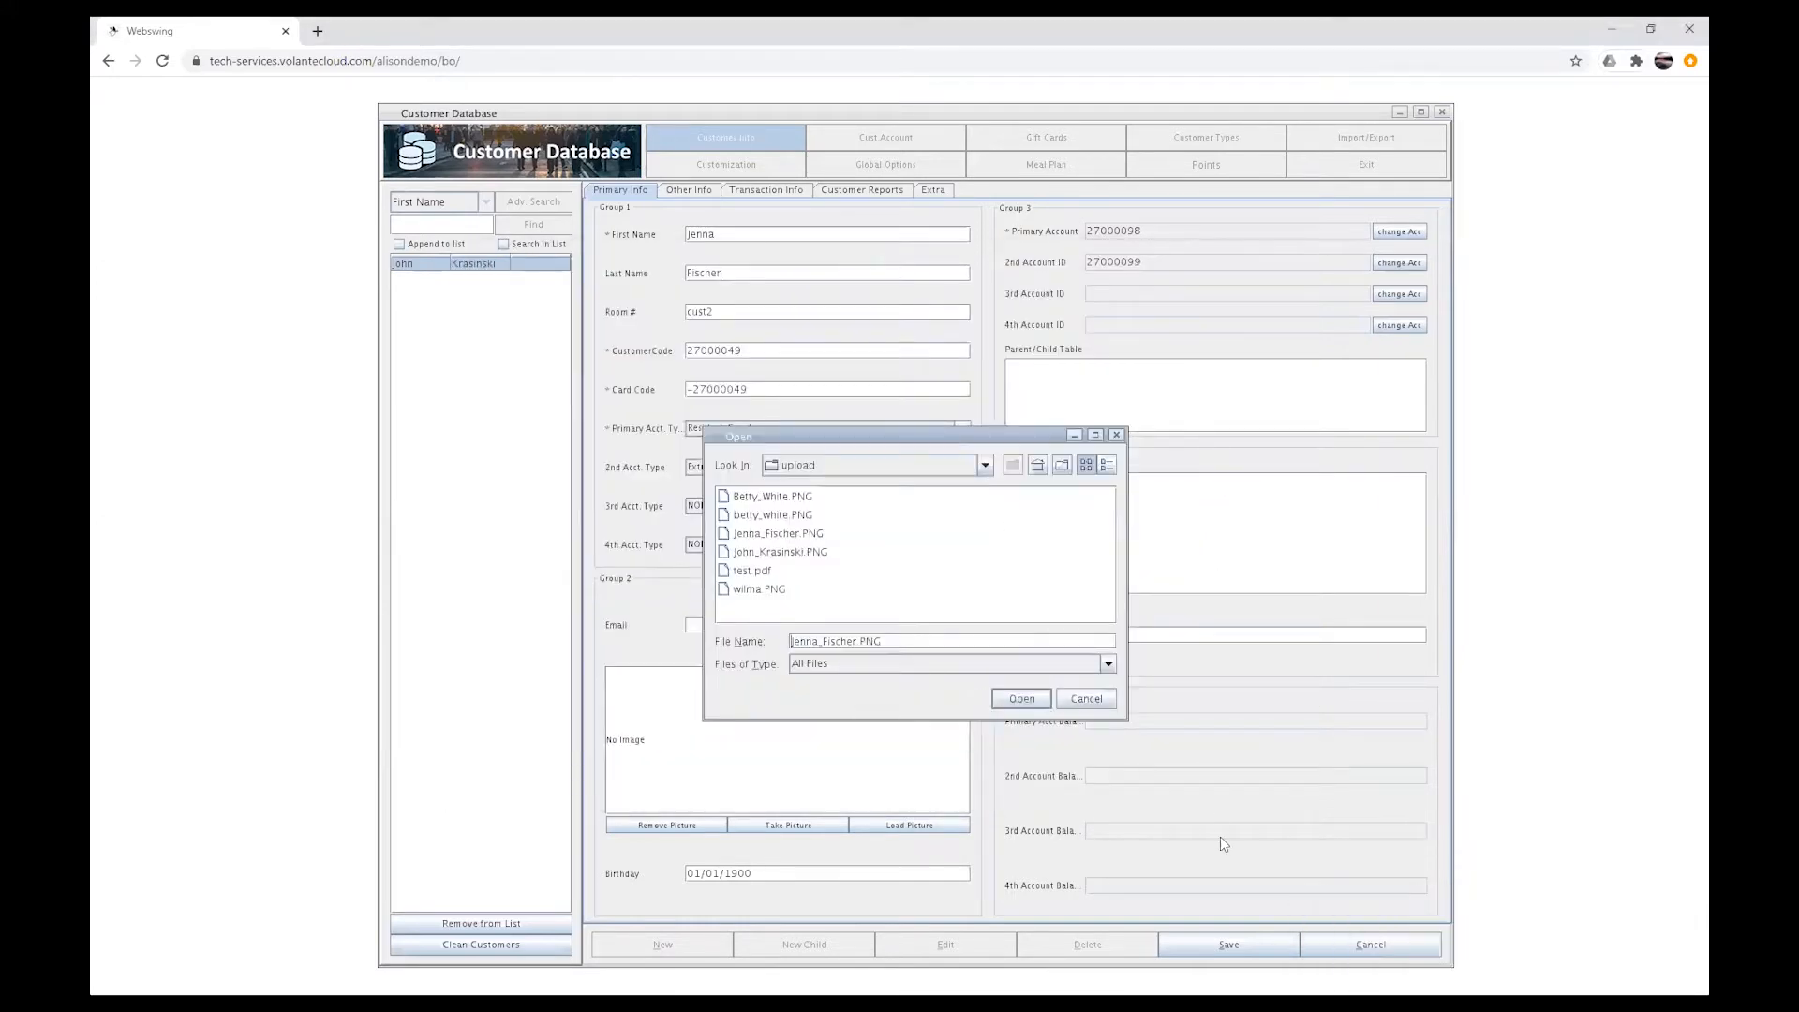
click(1229, 942)
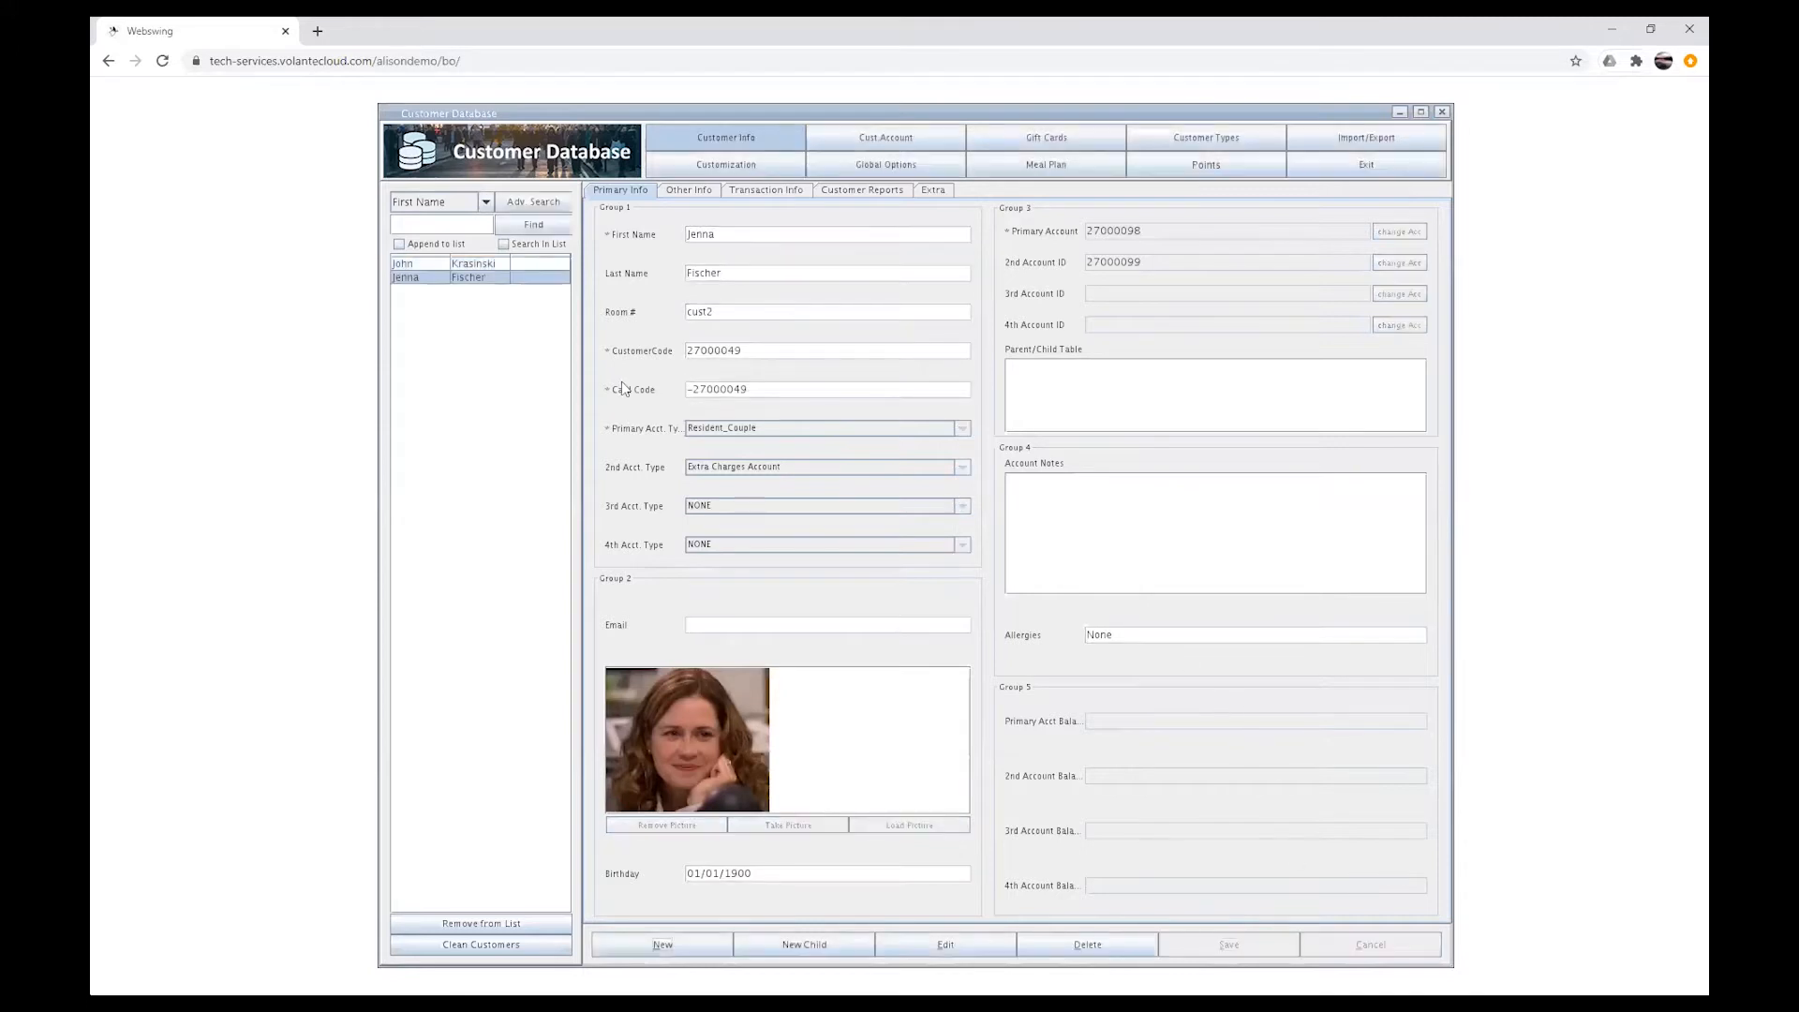
Step: Switch between the two customer records in the list to compare their details
click(494, 266)
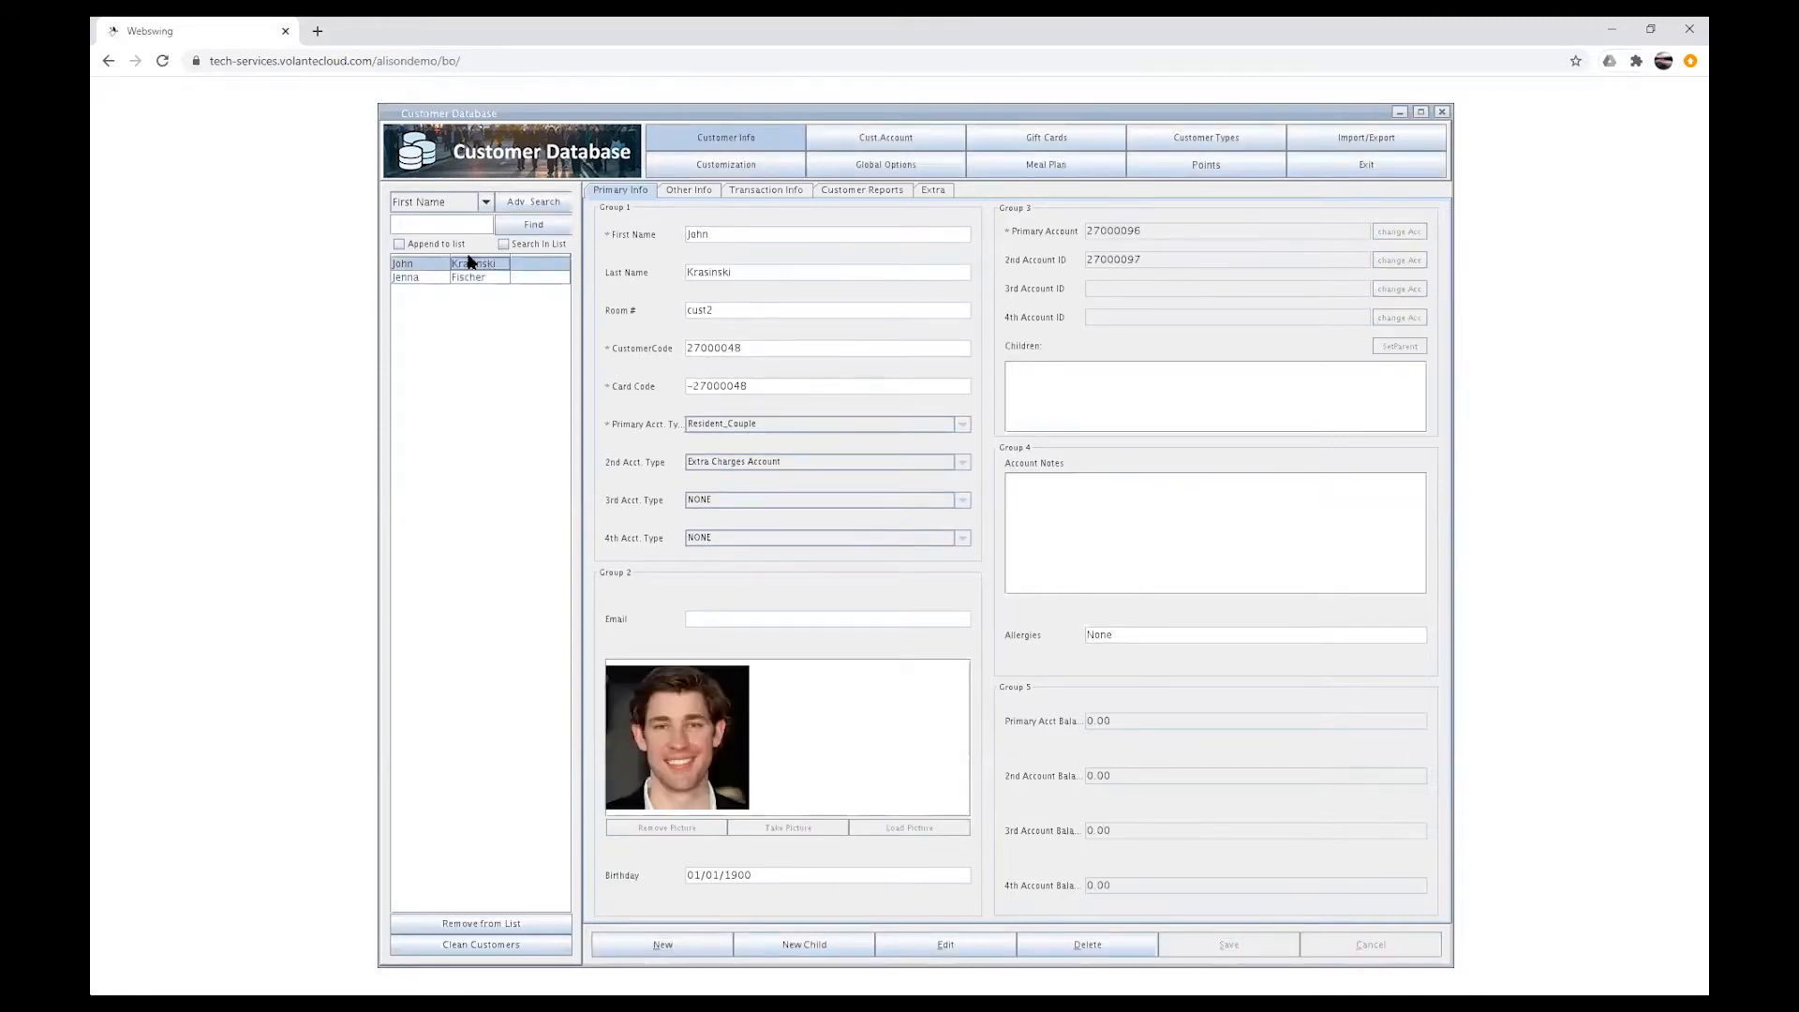
click(497, 278)
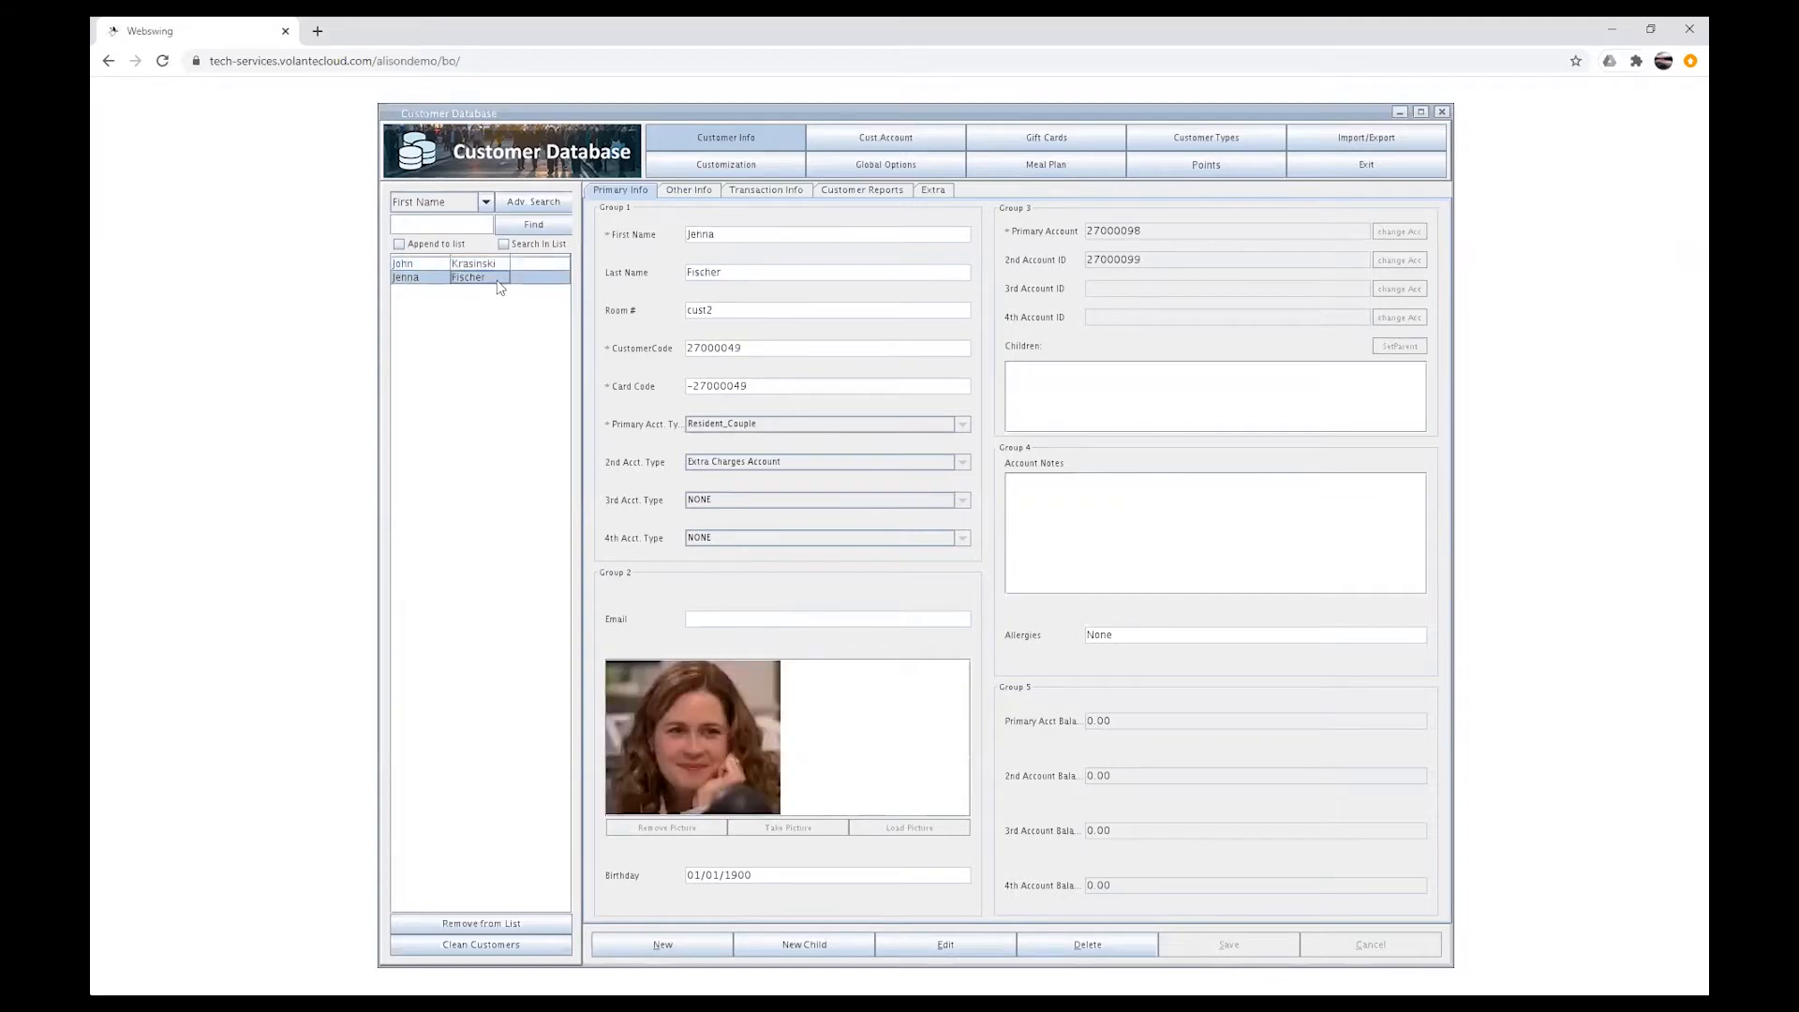
click(477, 268)
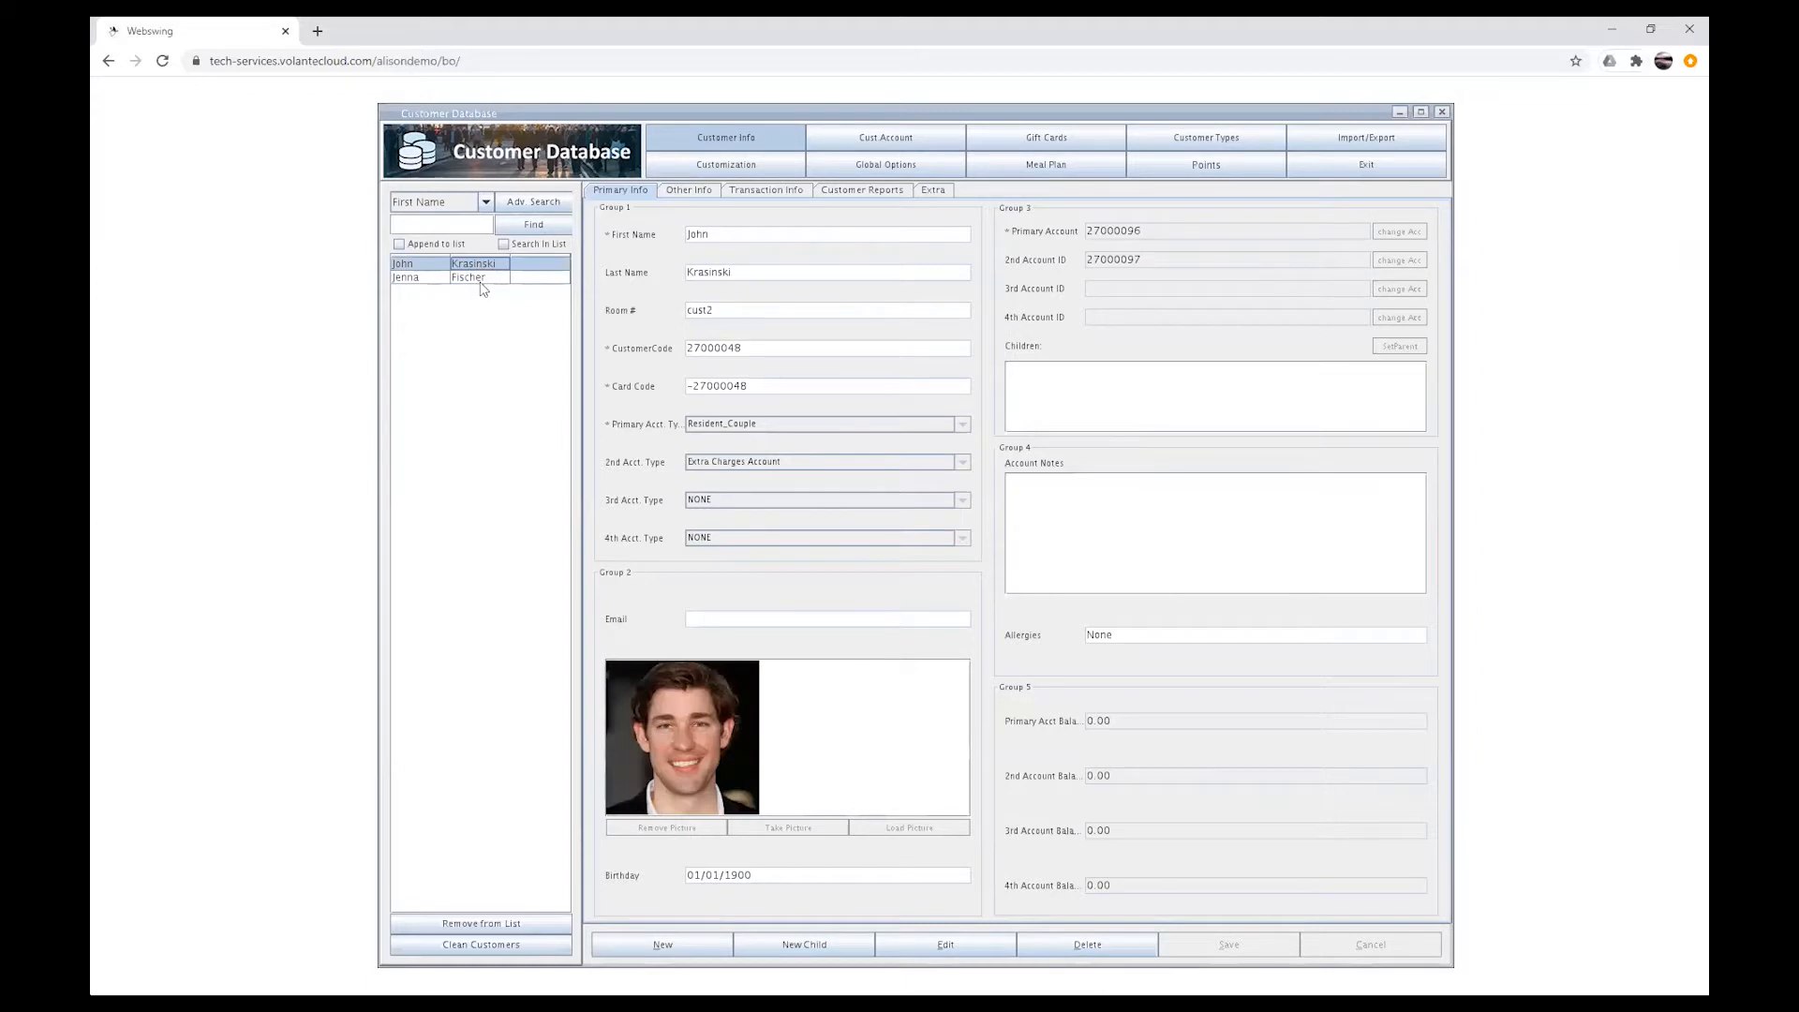
click(478, 279)
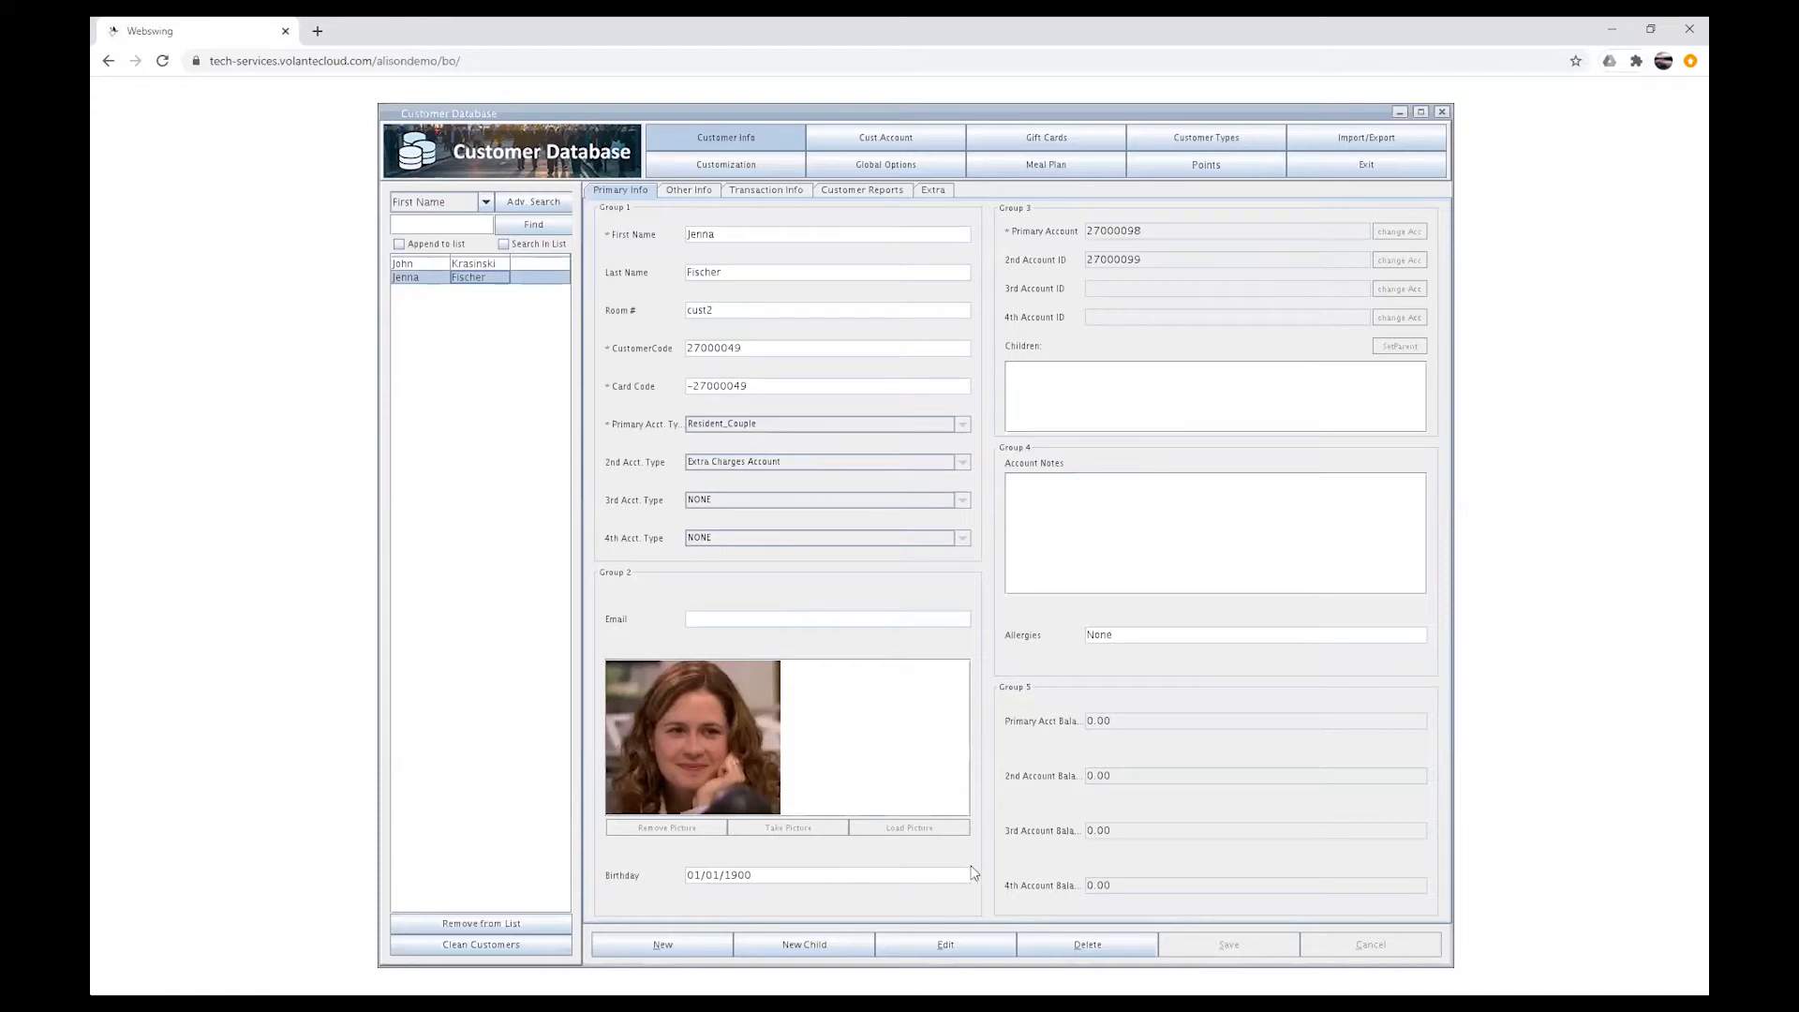
click(943, 945)
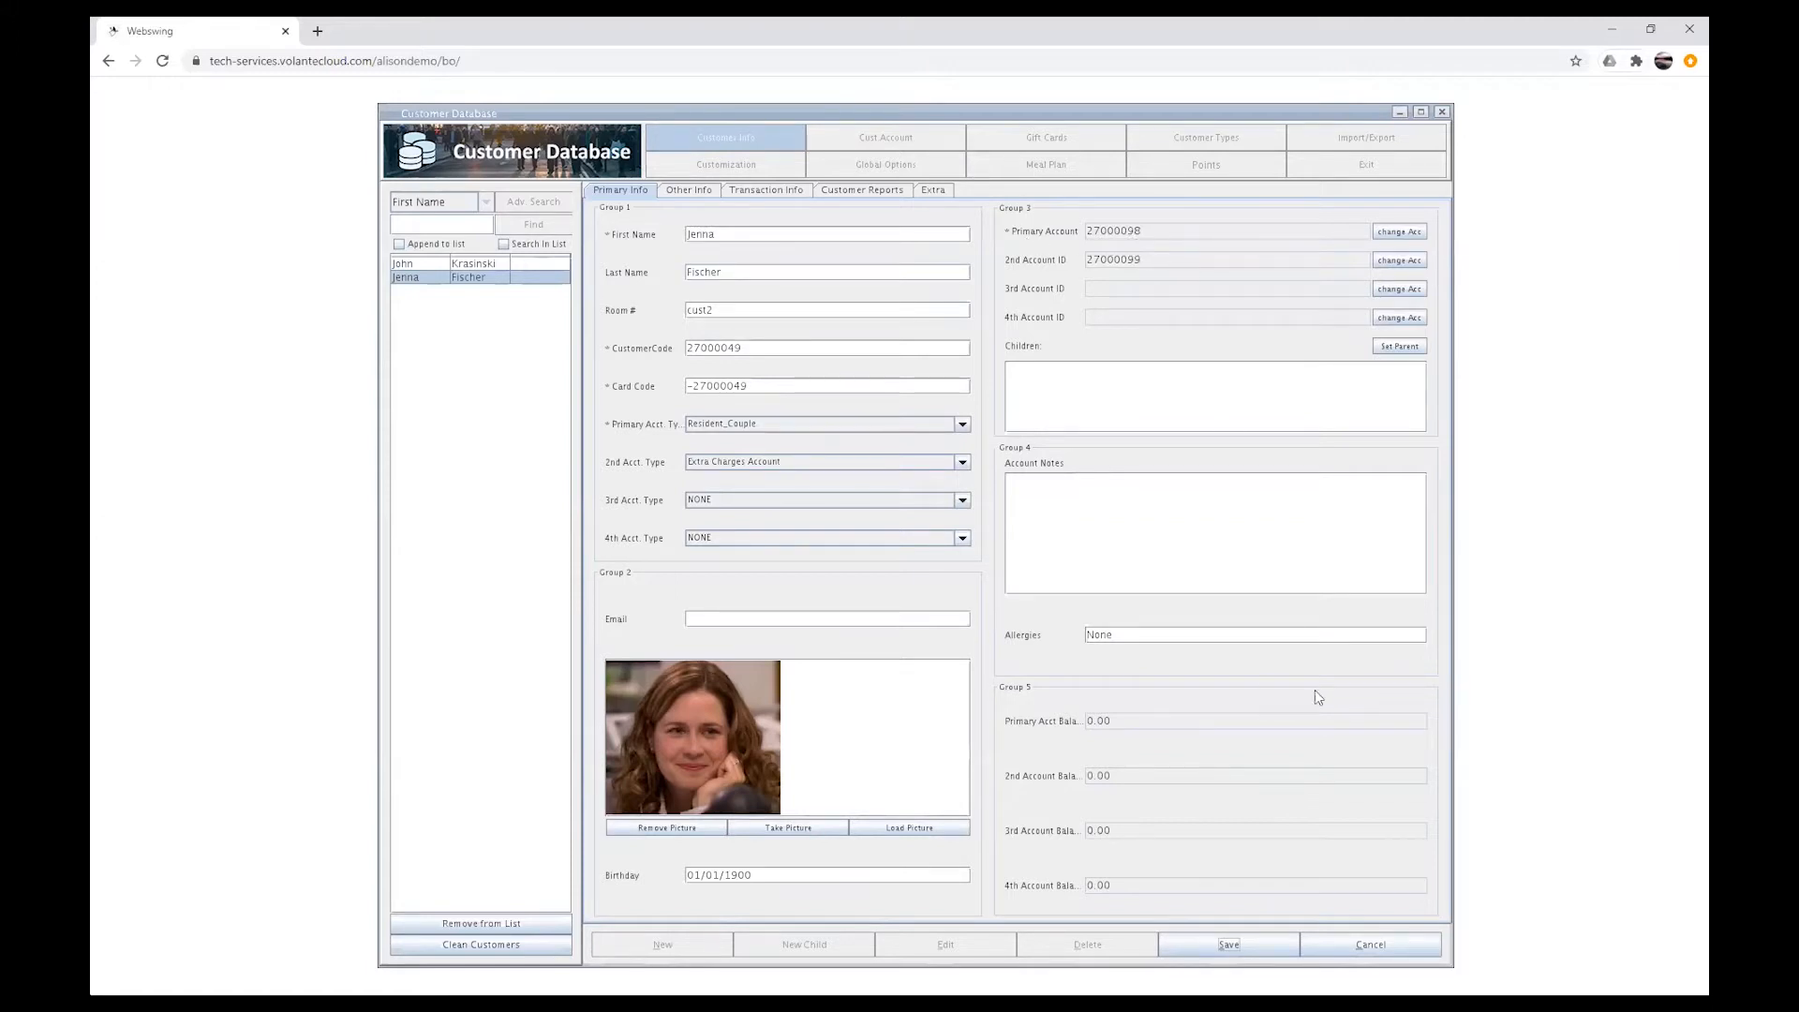
click(1370, 944)
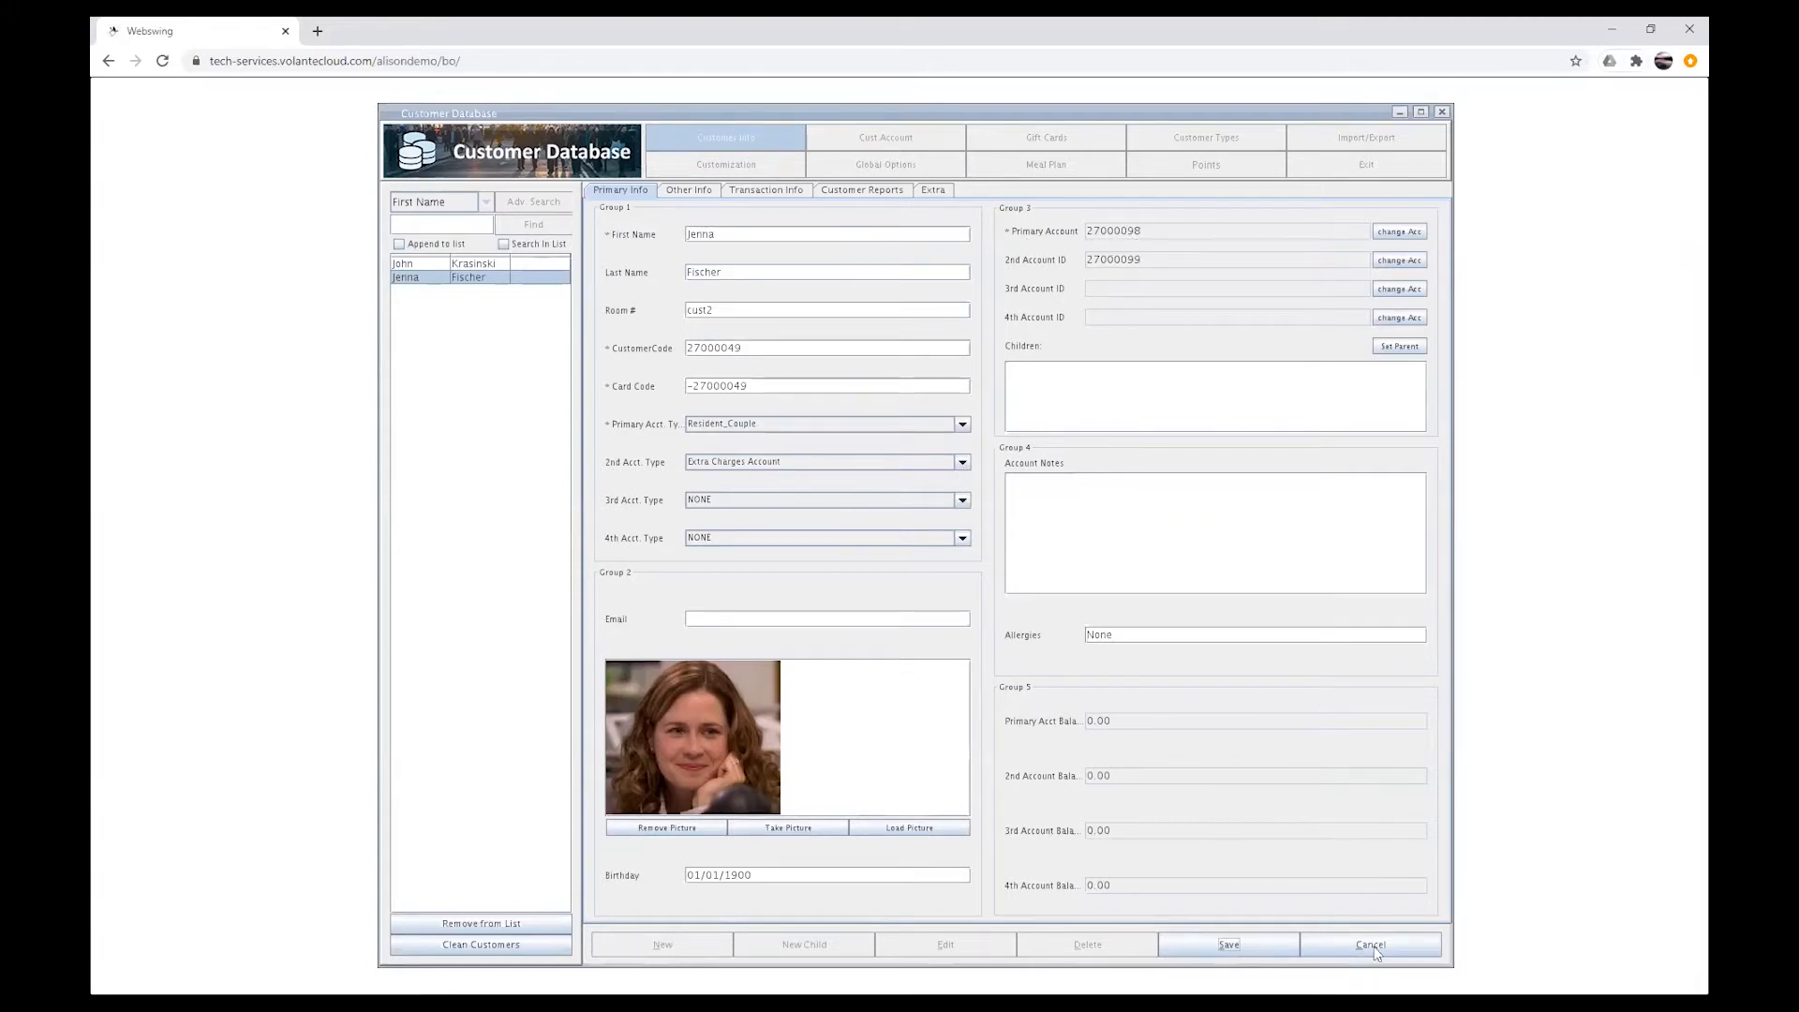
click(502, 265)
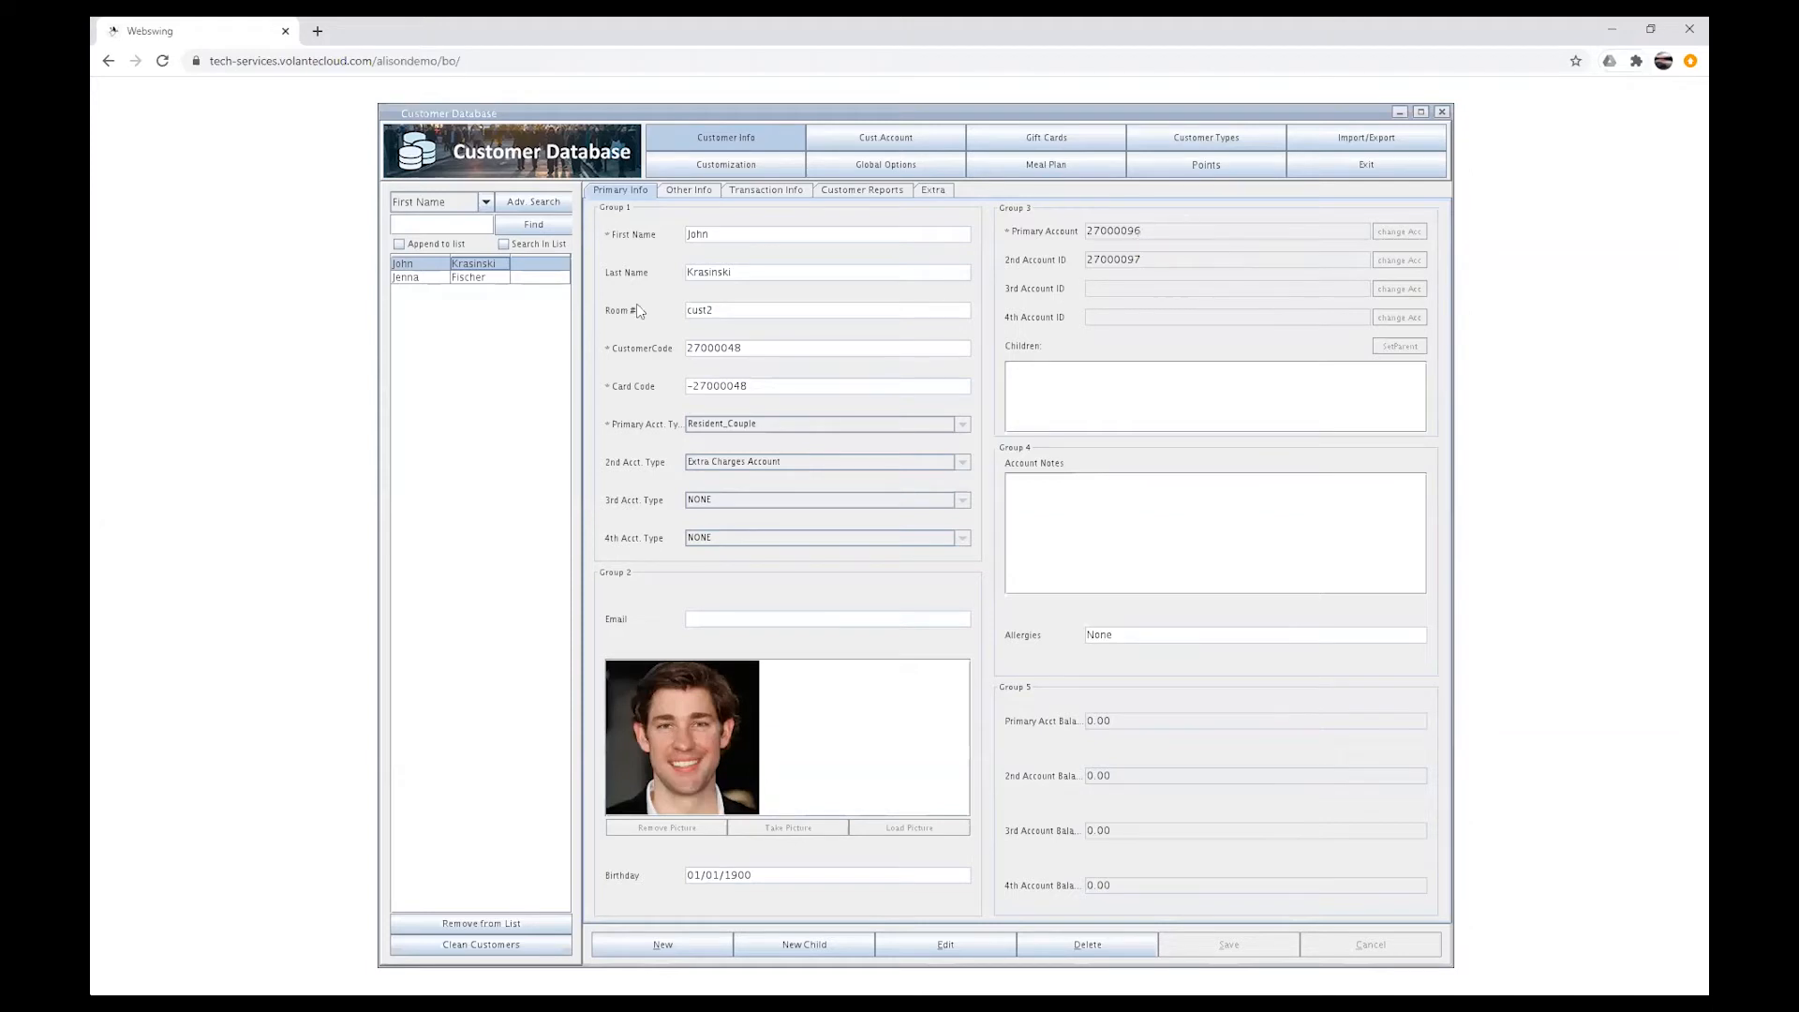
click(530, 280)
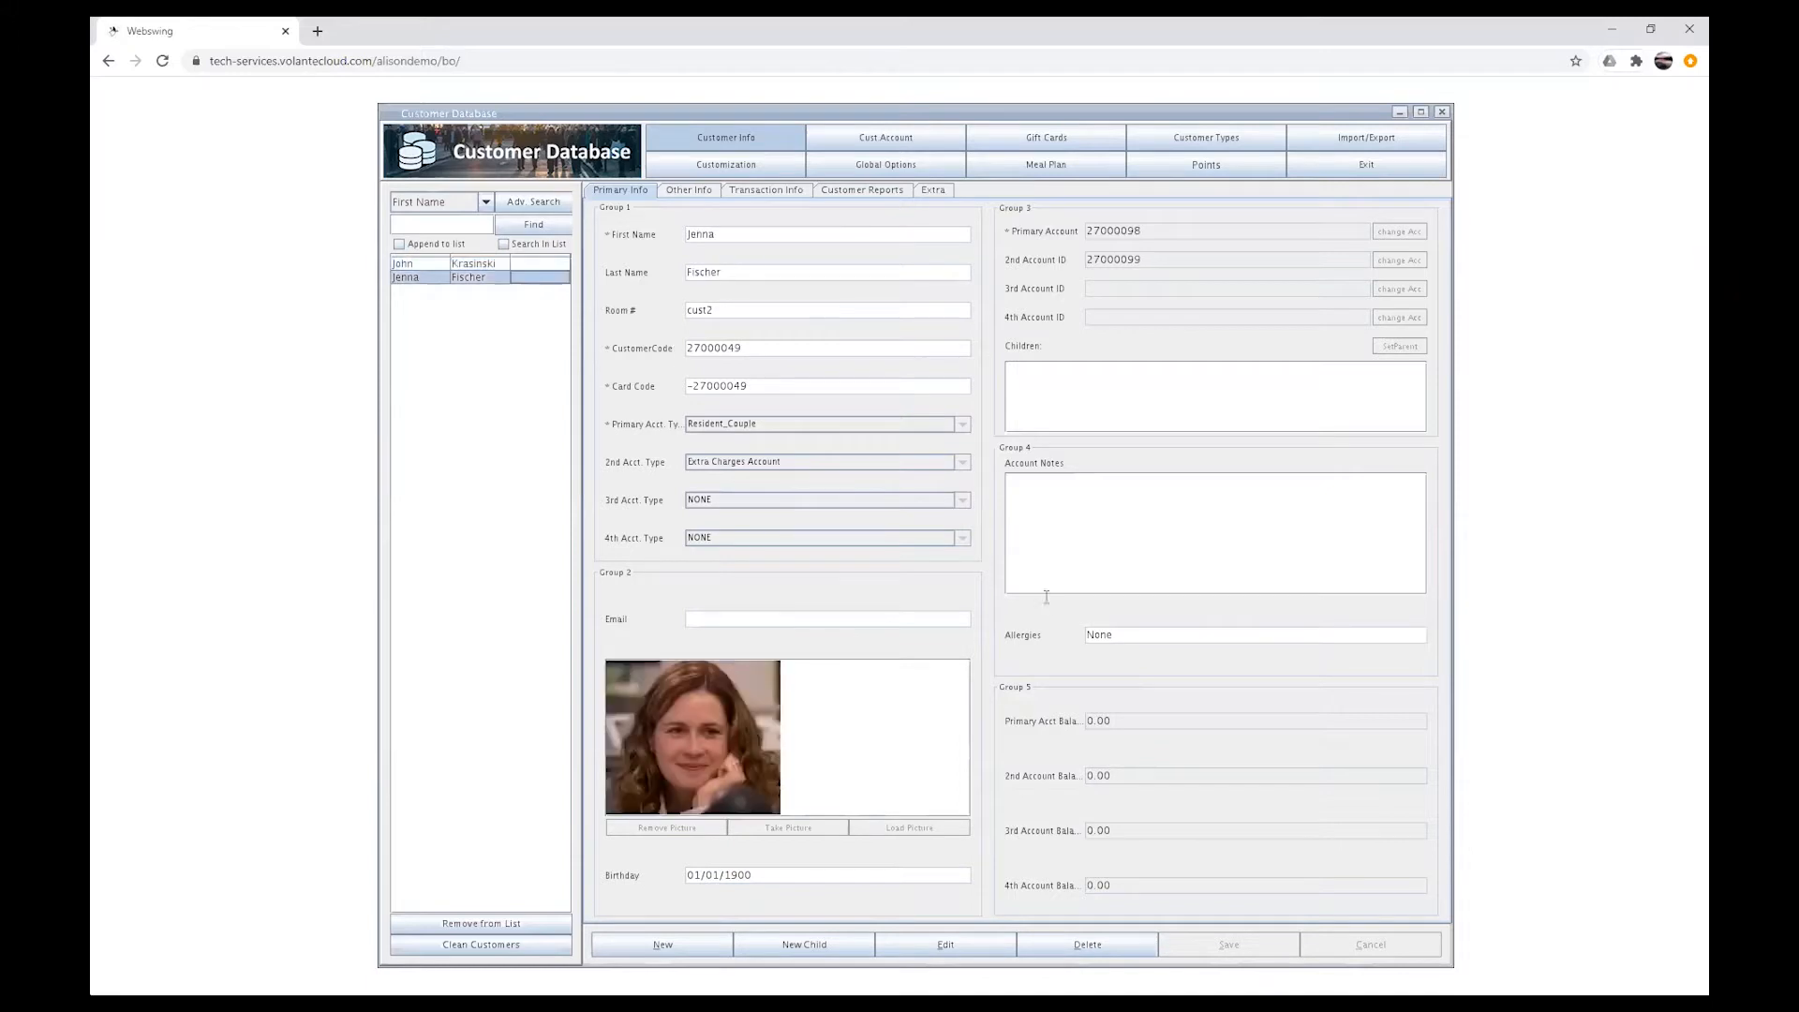
Step: Edit Jenna Fischer's record and change her primary account to John Krasinski's first account, found by last name kra
click(969, 946)
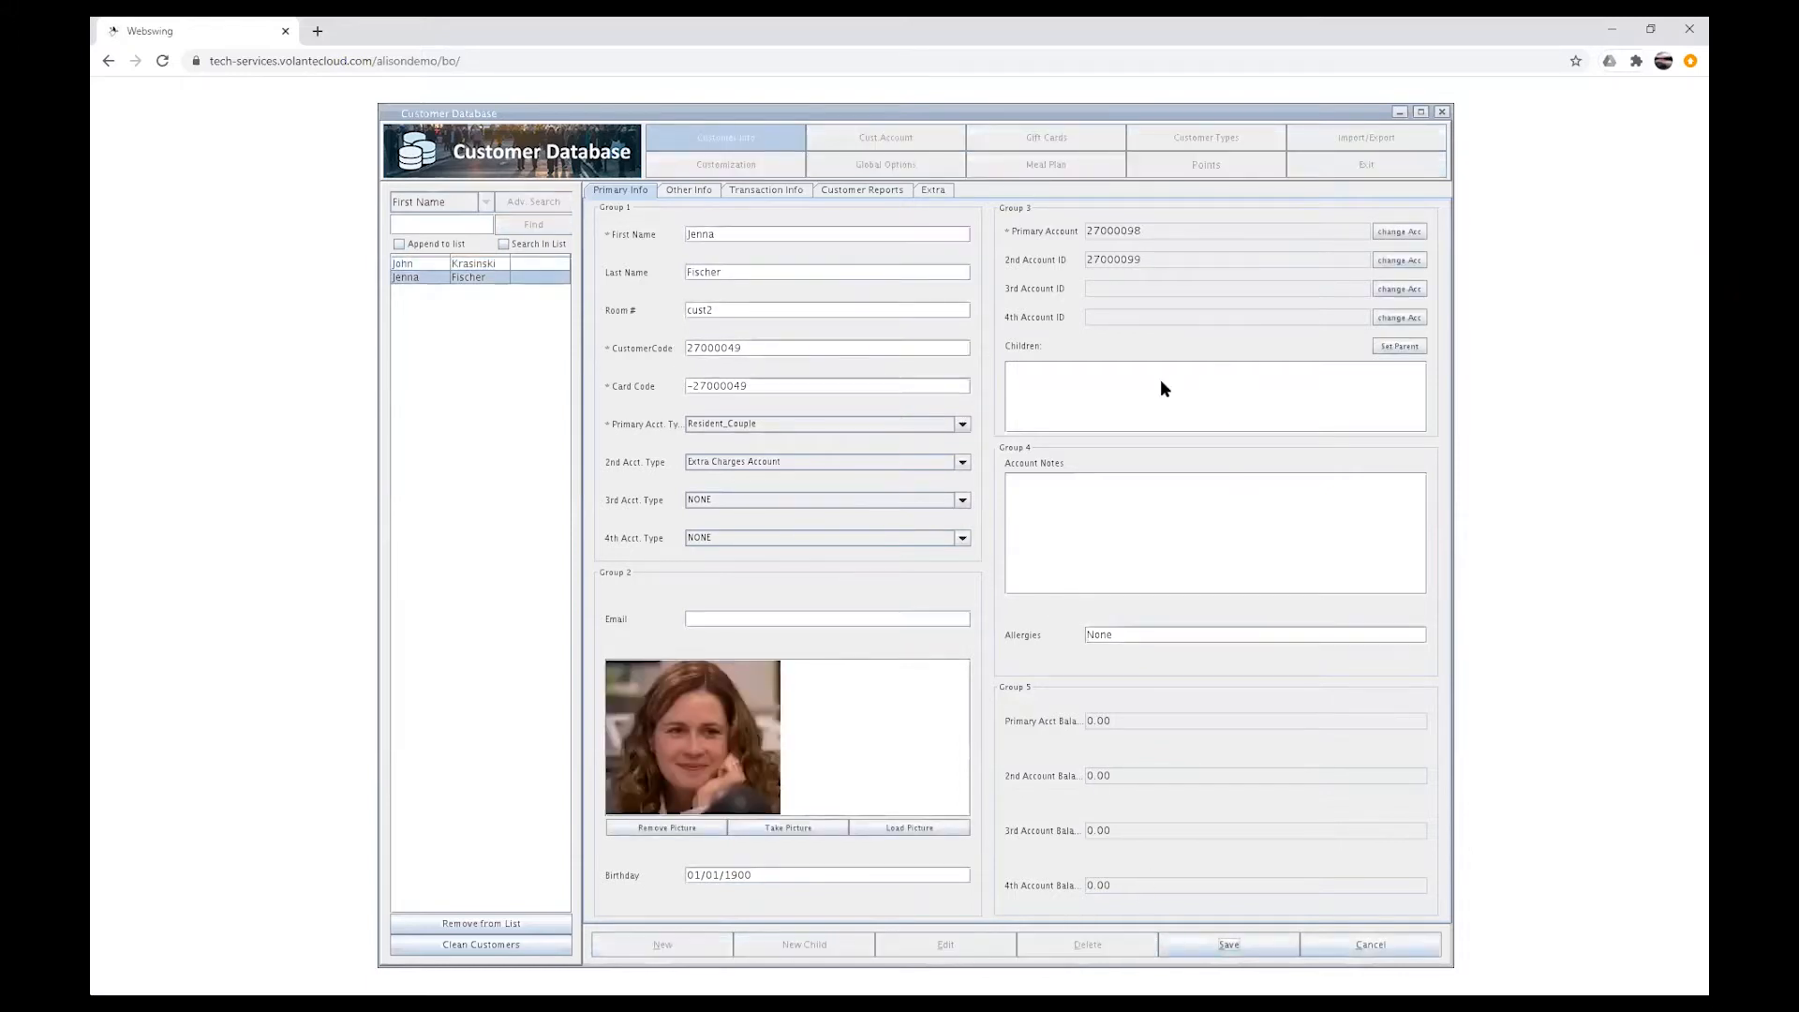
click(1400, 233)
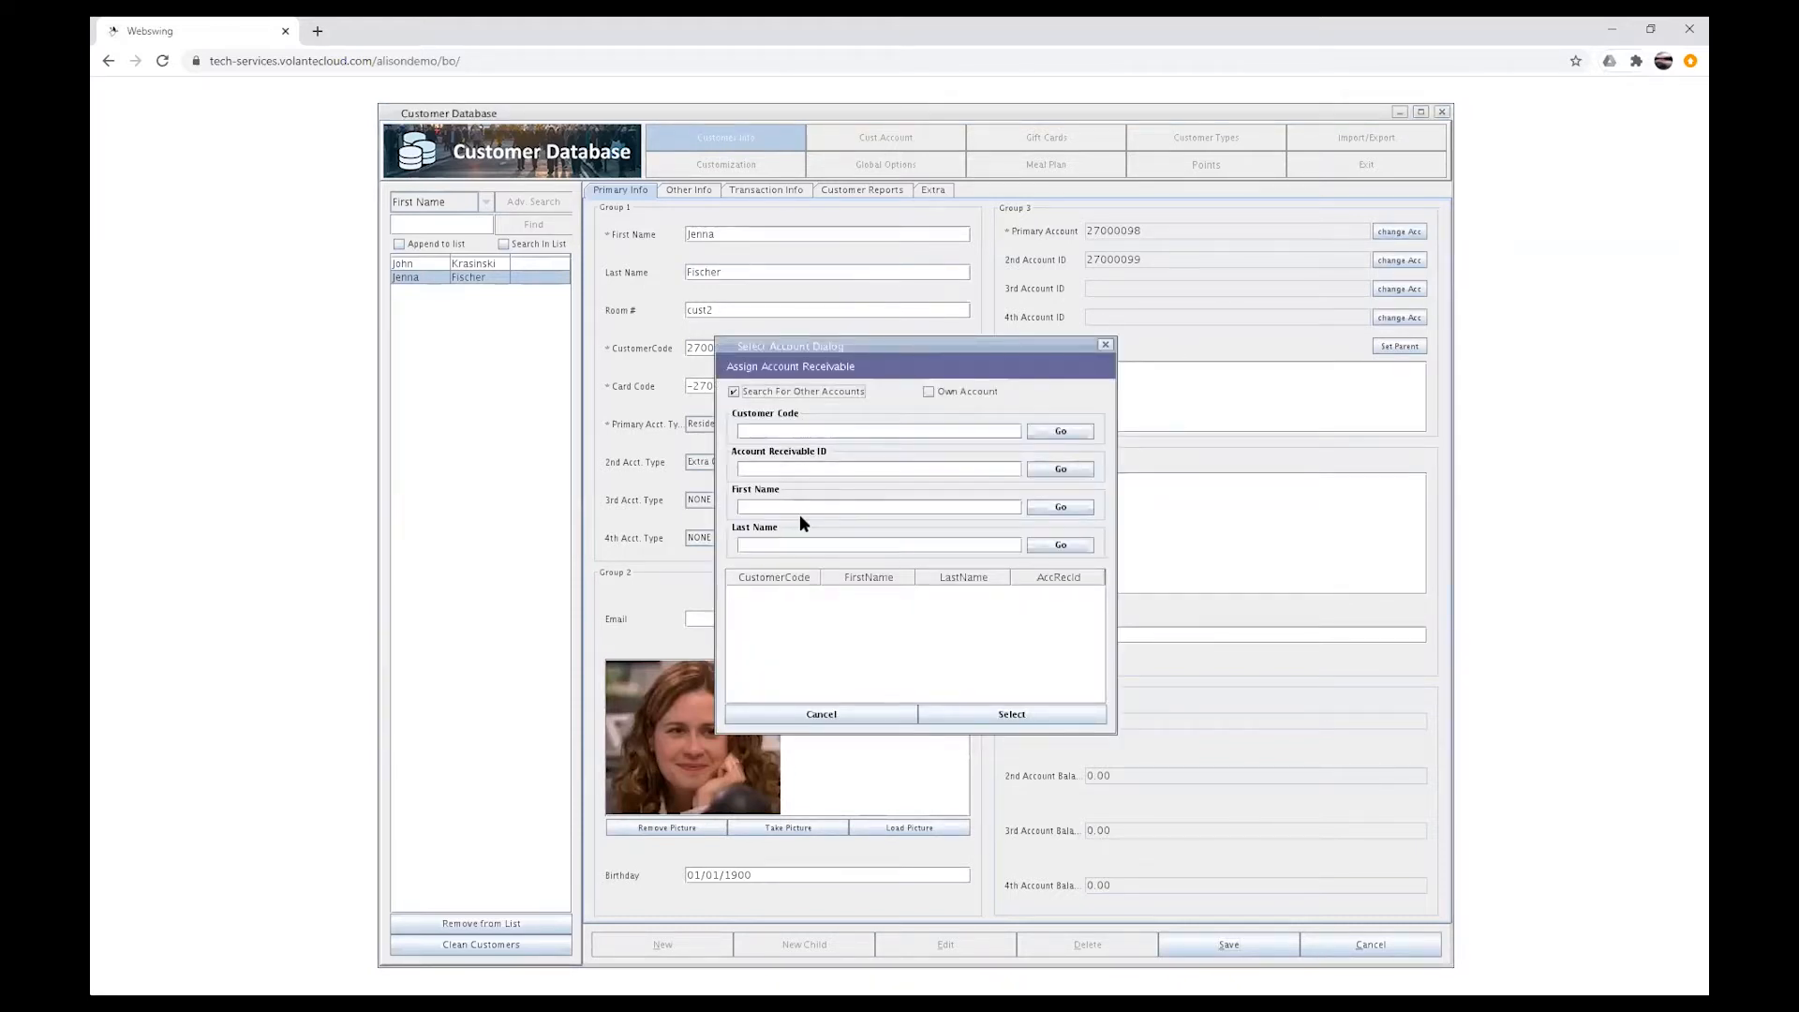
click(817, 546)
text(kra)
click(1046, 548)
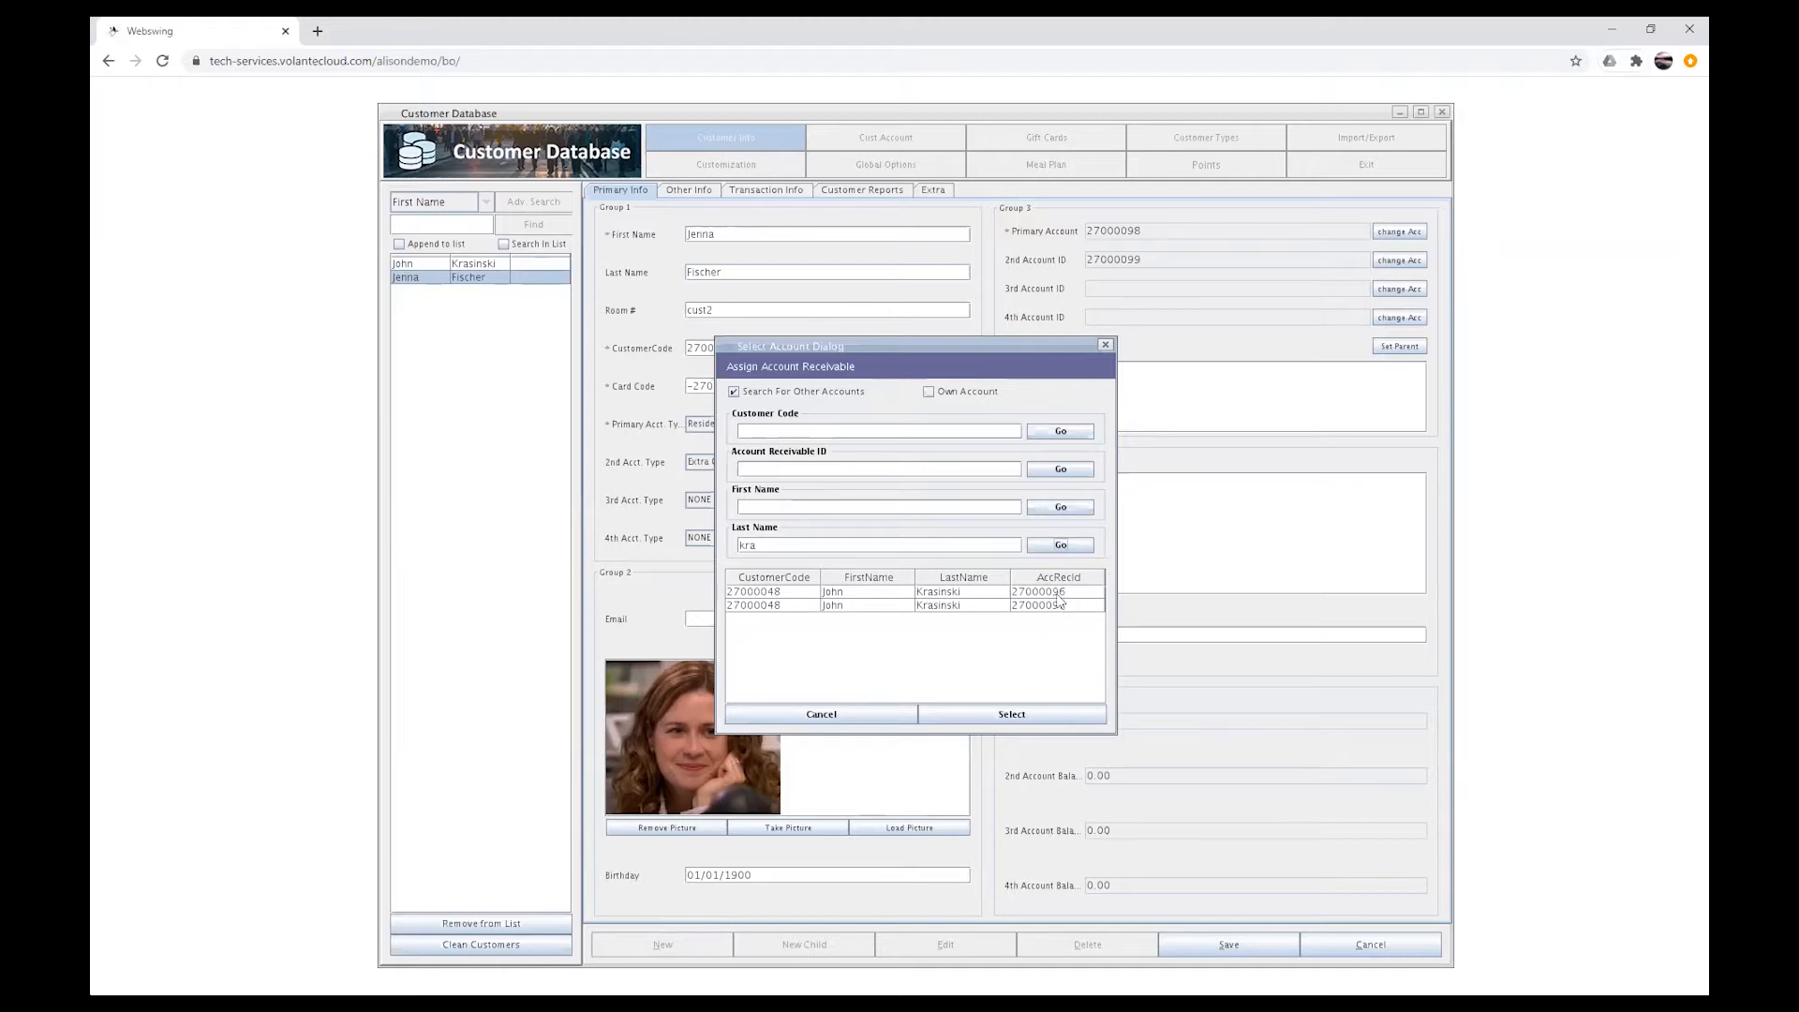
click(1057, 593)
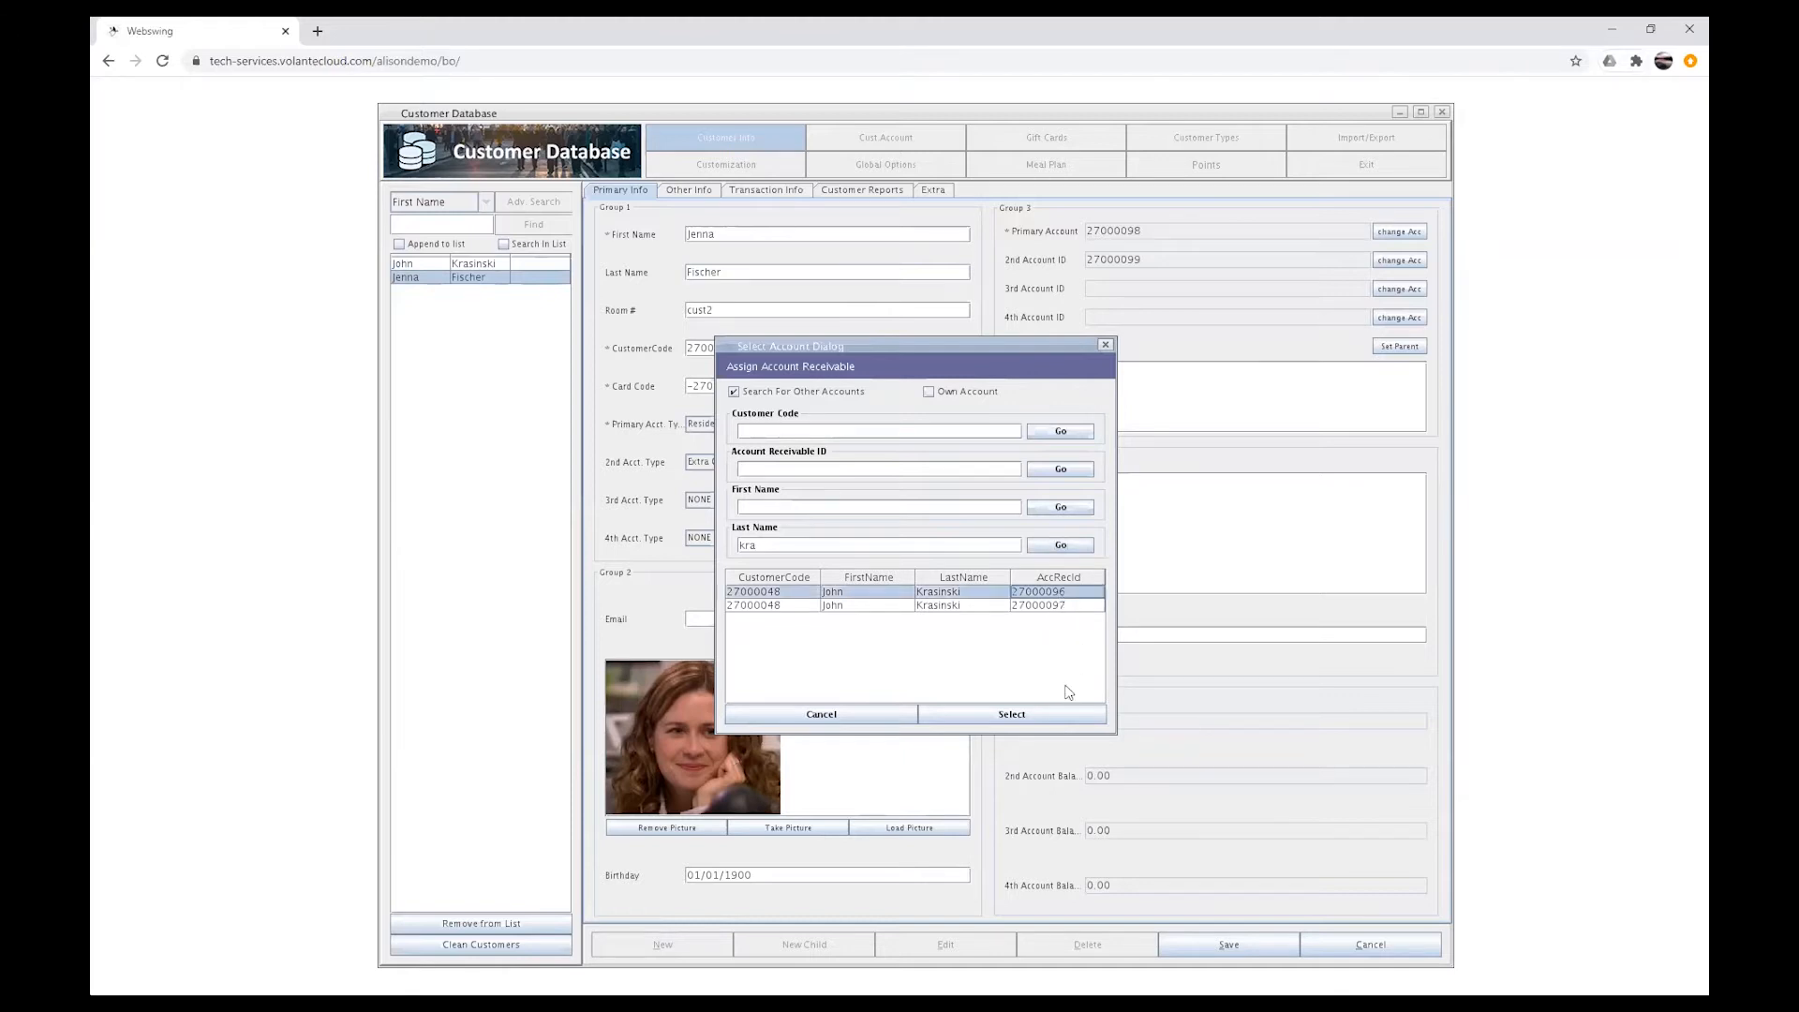
click(1013, 715)
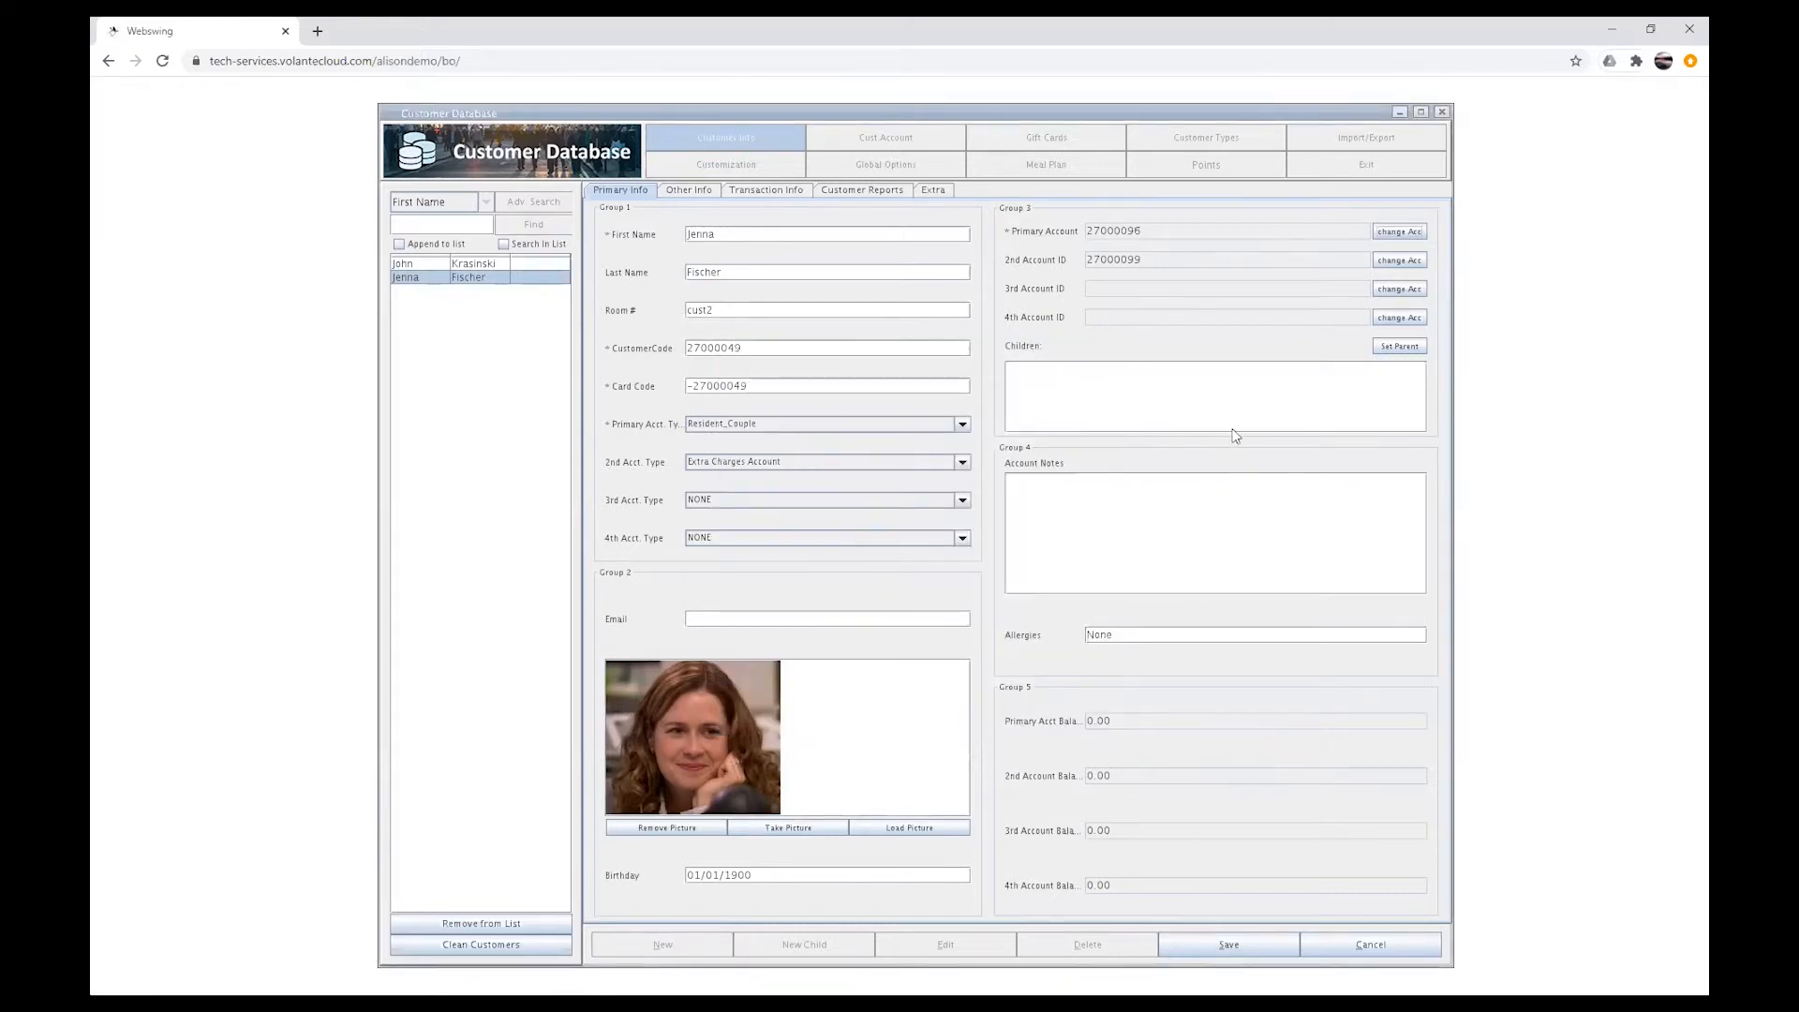
Step: Assign John Krasinski as the linked parent customer through a last-name search and save the record
click(1403, 349)
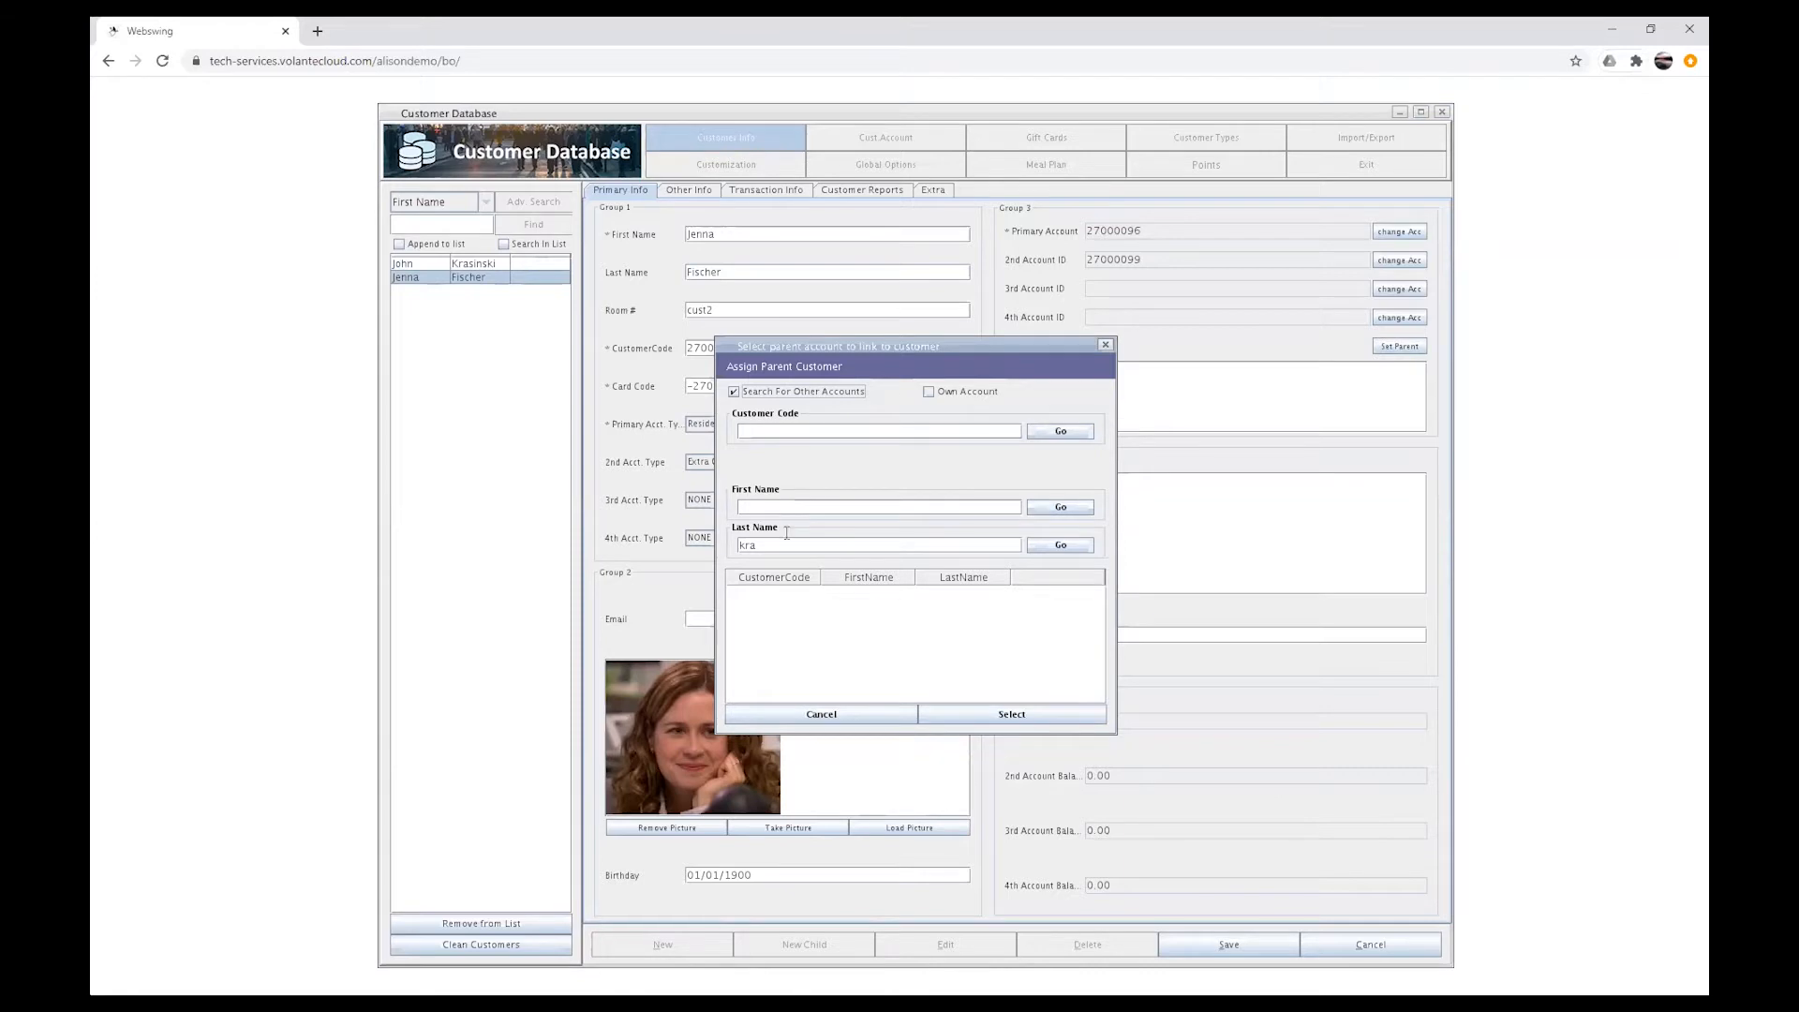
click(1077, 544)
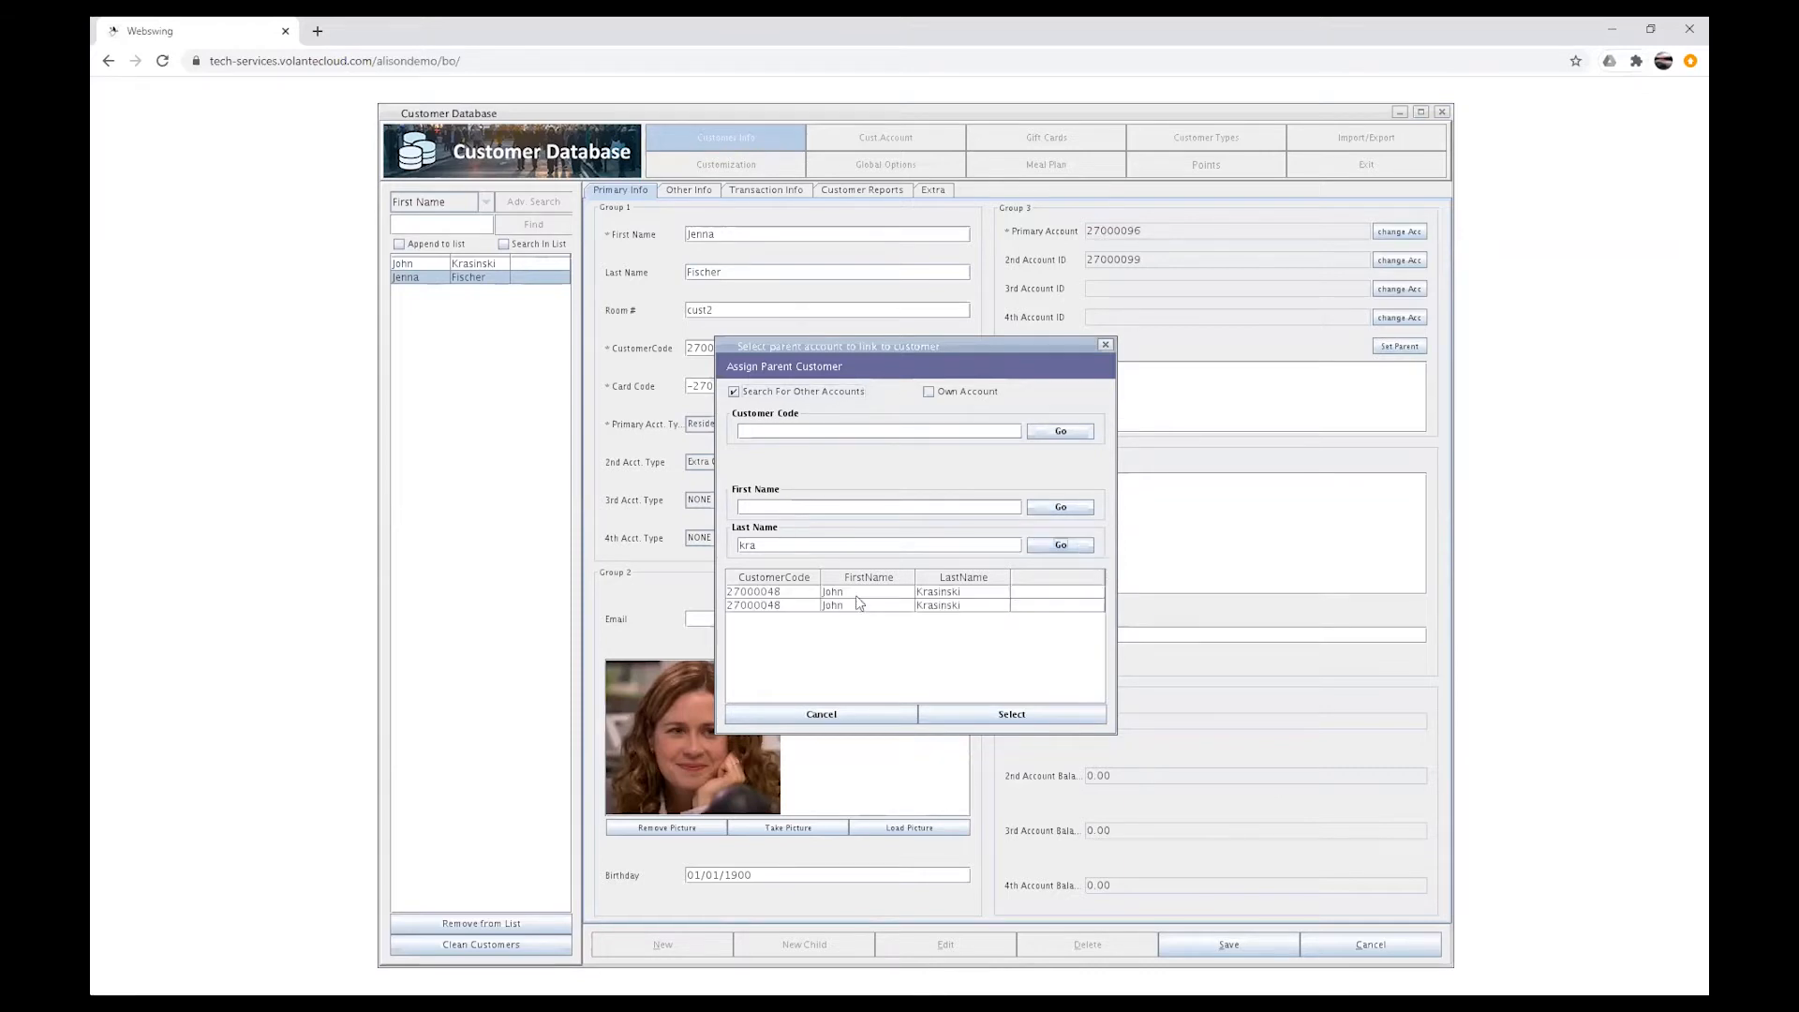
click(798, 591)
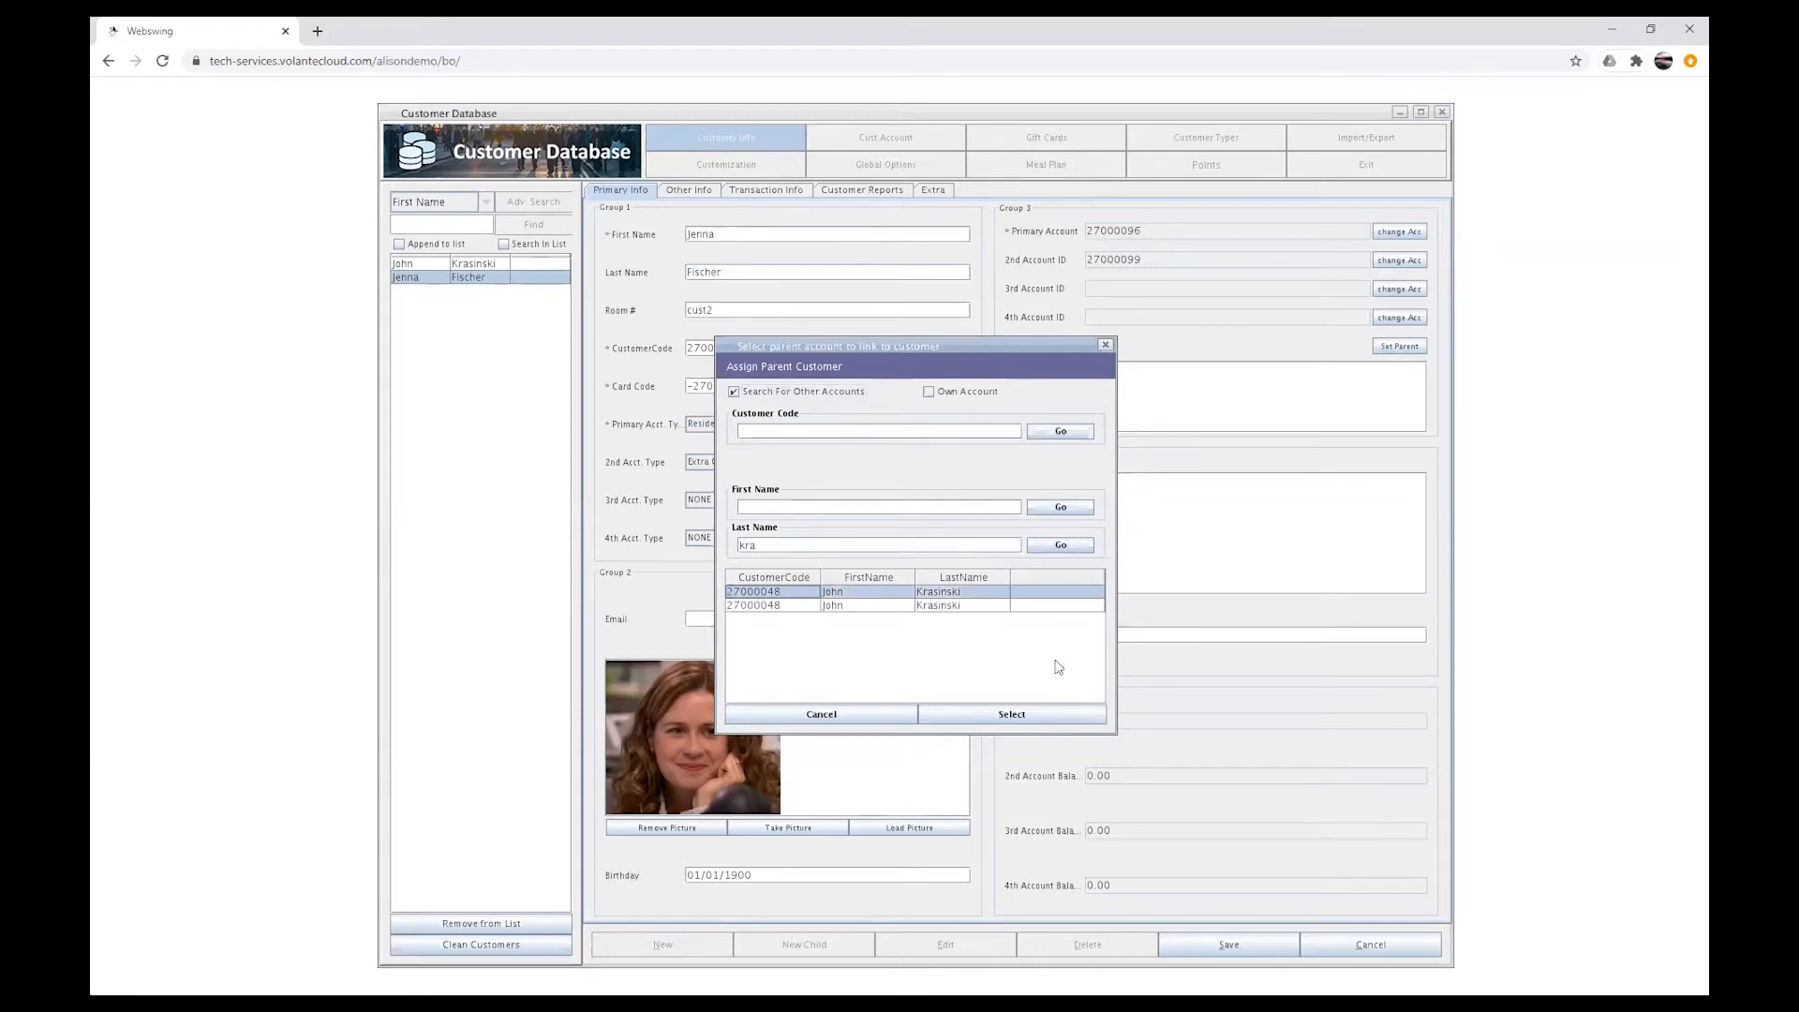
click(1018, 716)
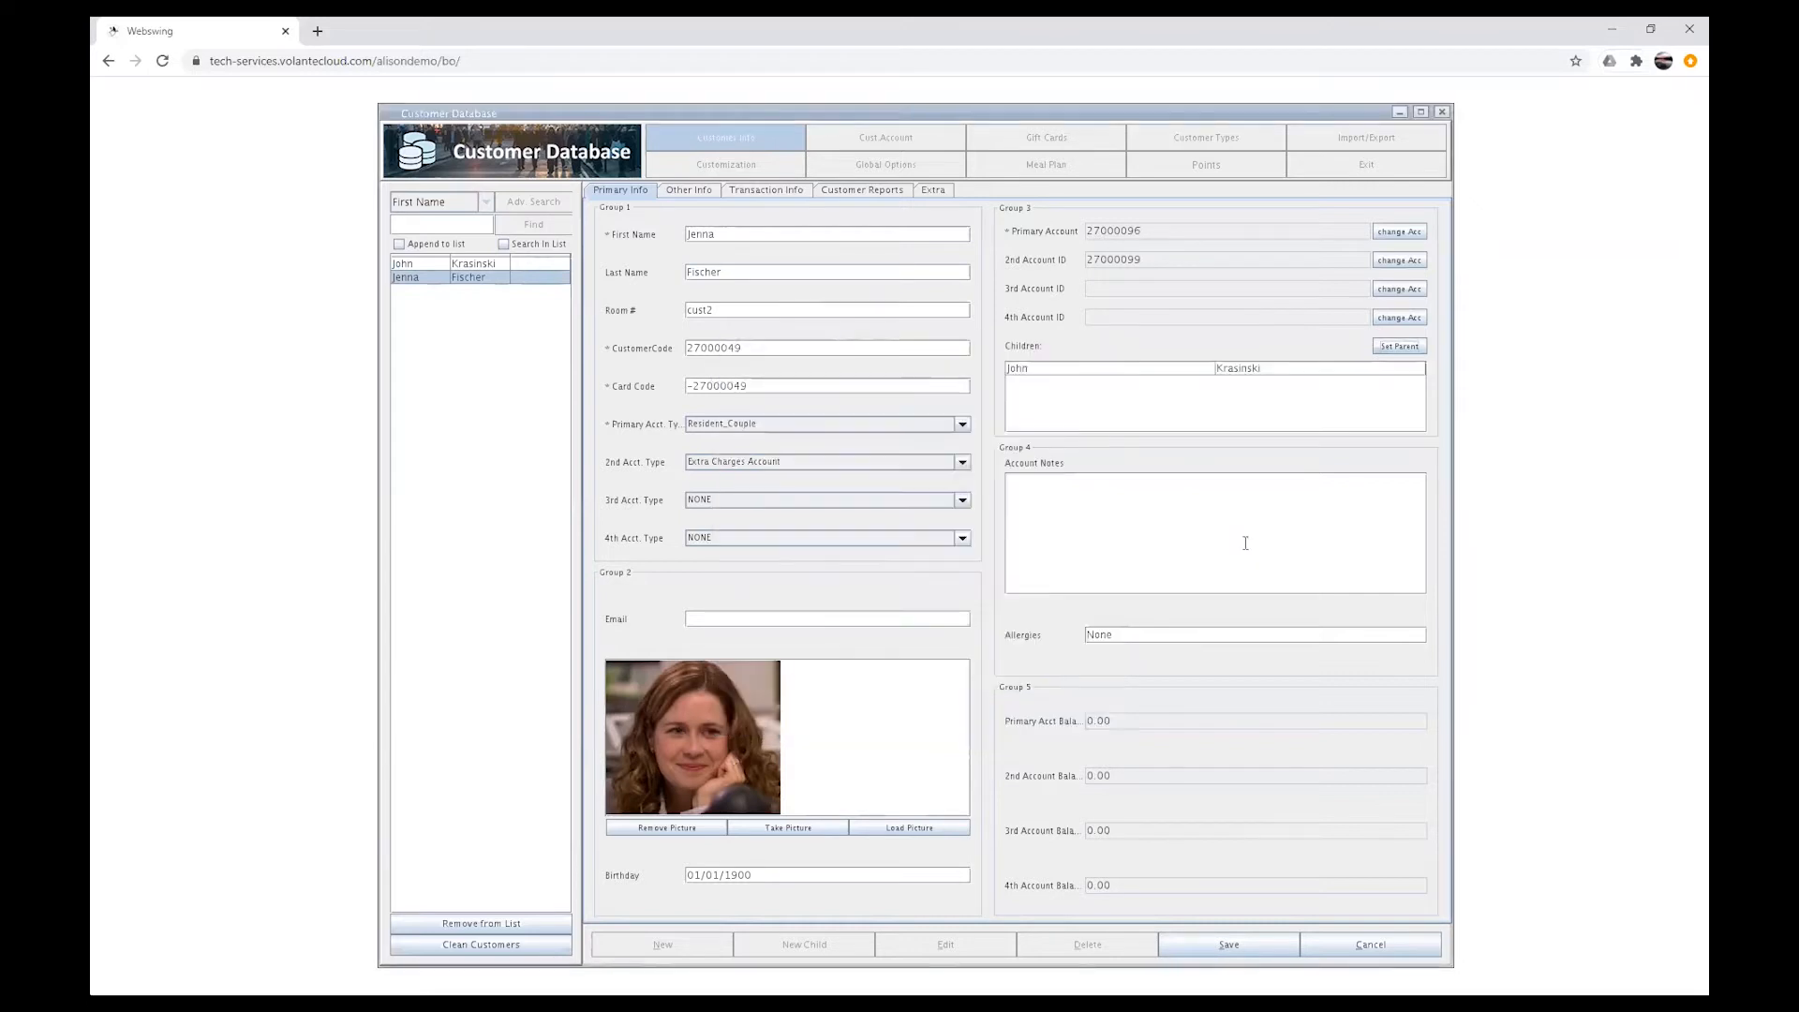
click(1221, 949)
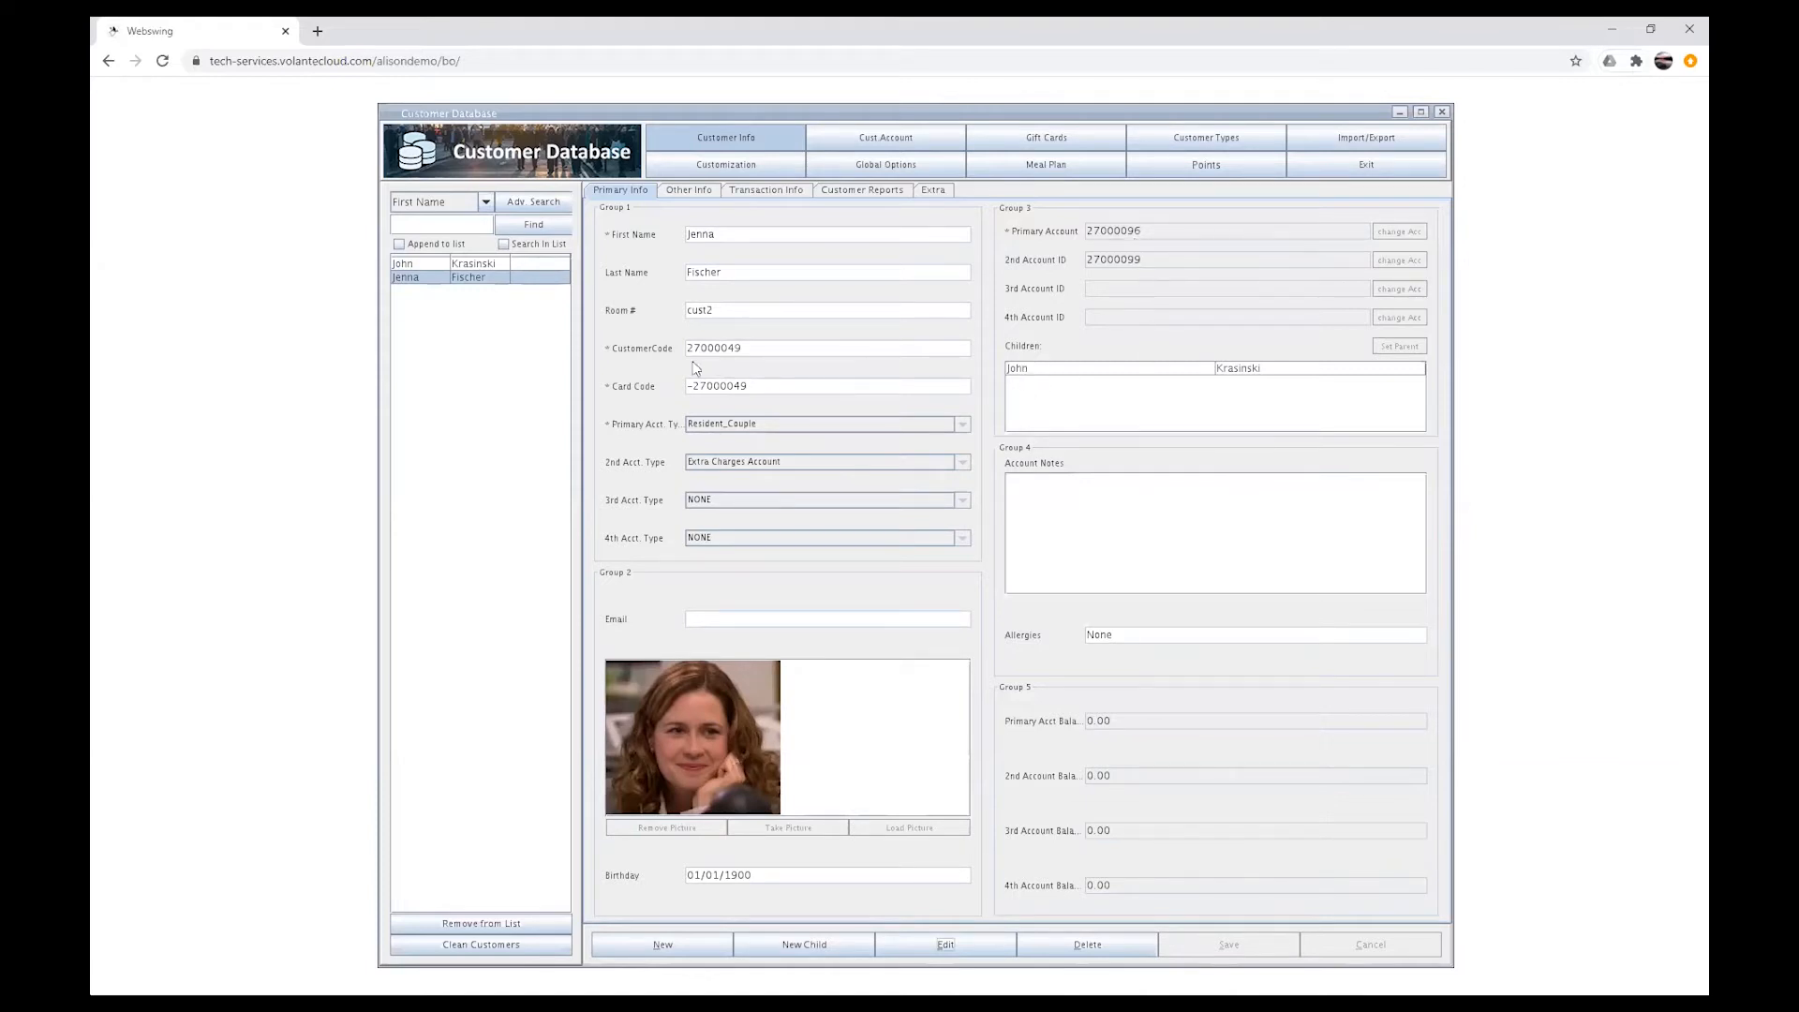
Step: Review John Krasinski's and Jenna Fischer's records to check the children and parent link
click(515, 263)
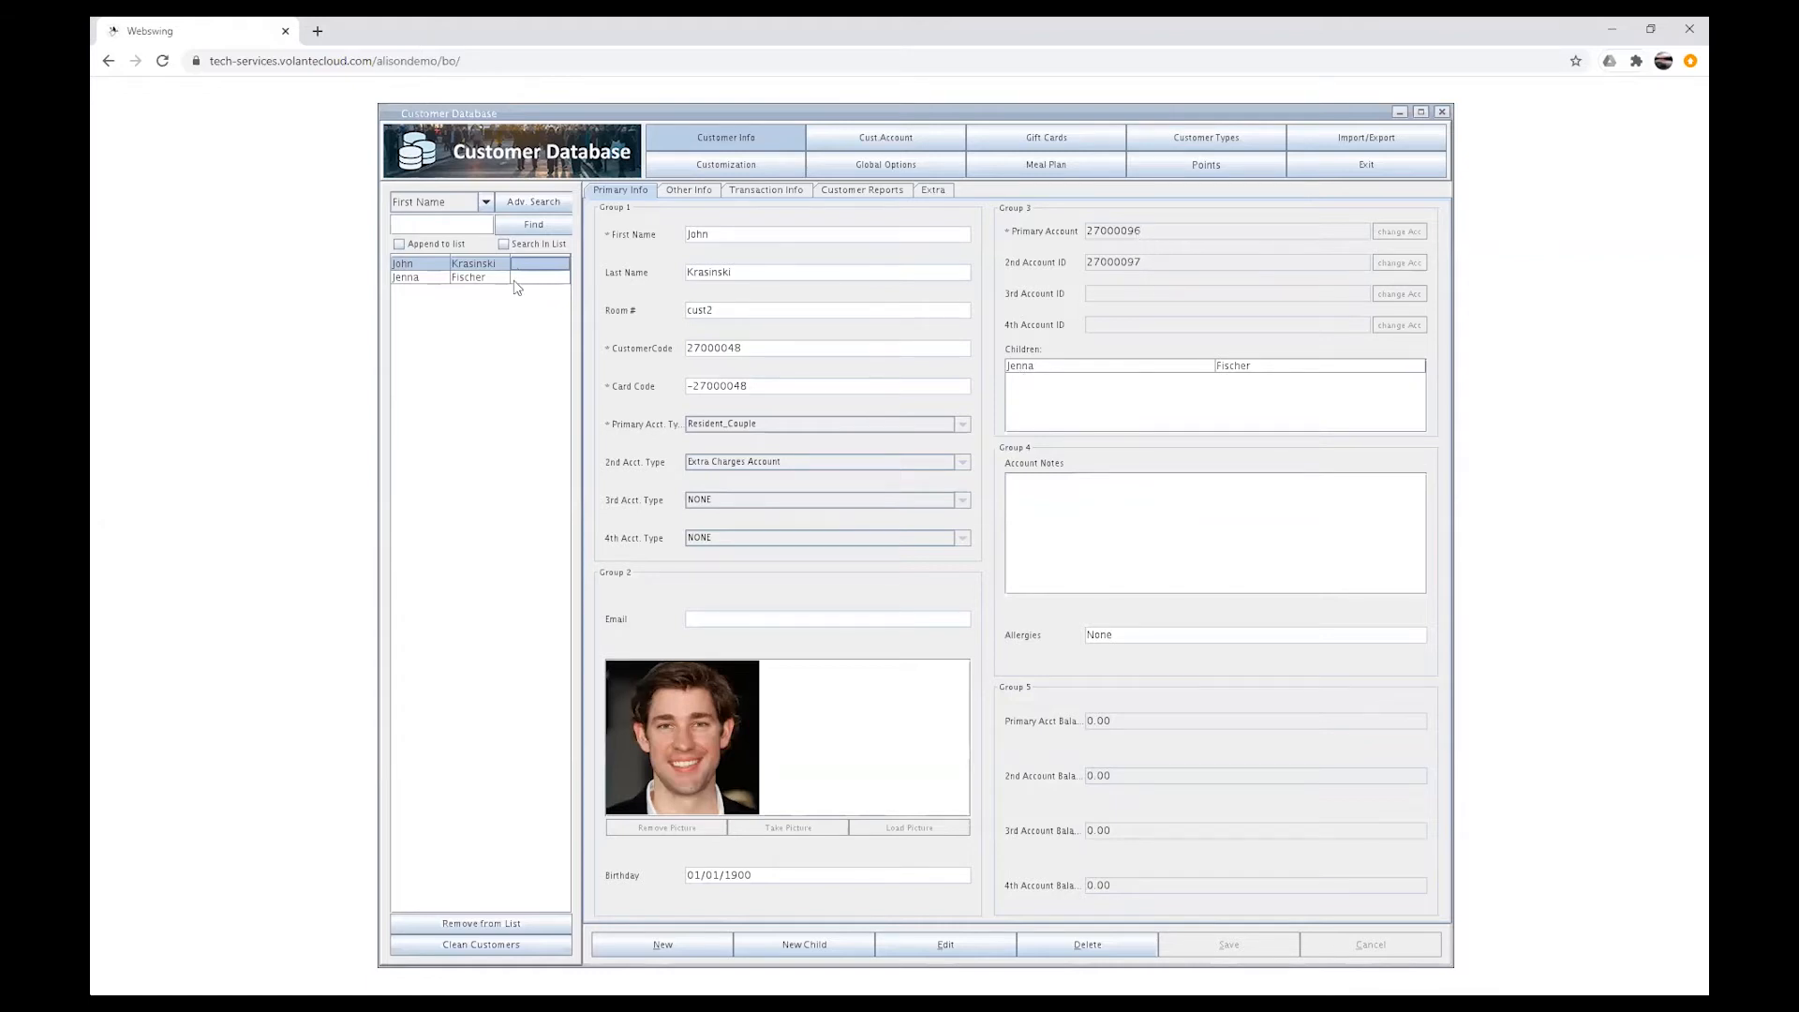
click(493, 277)
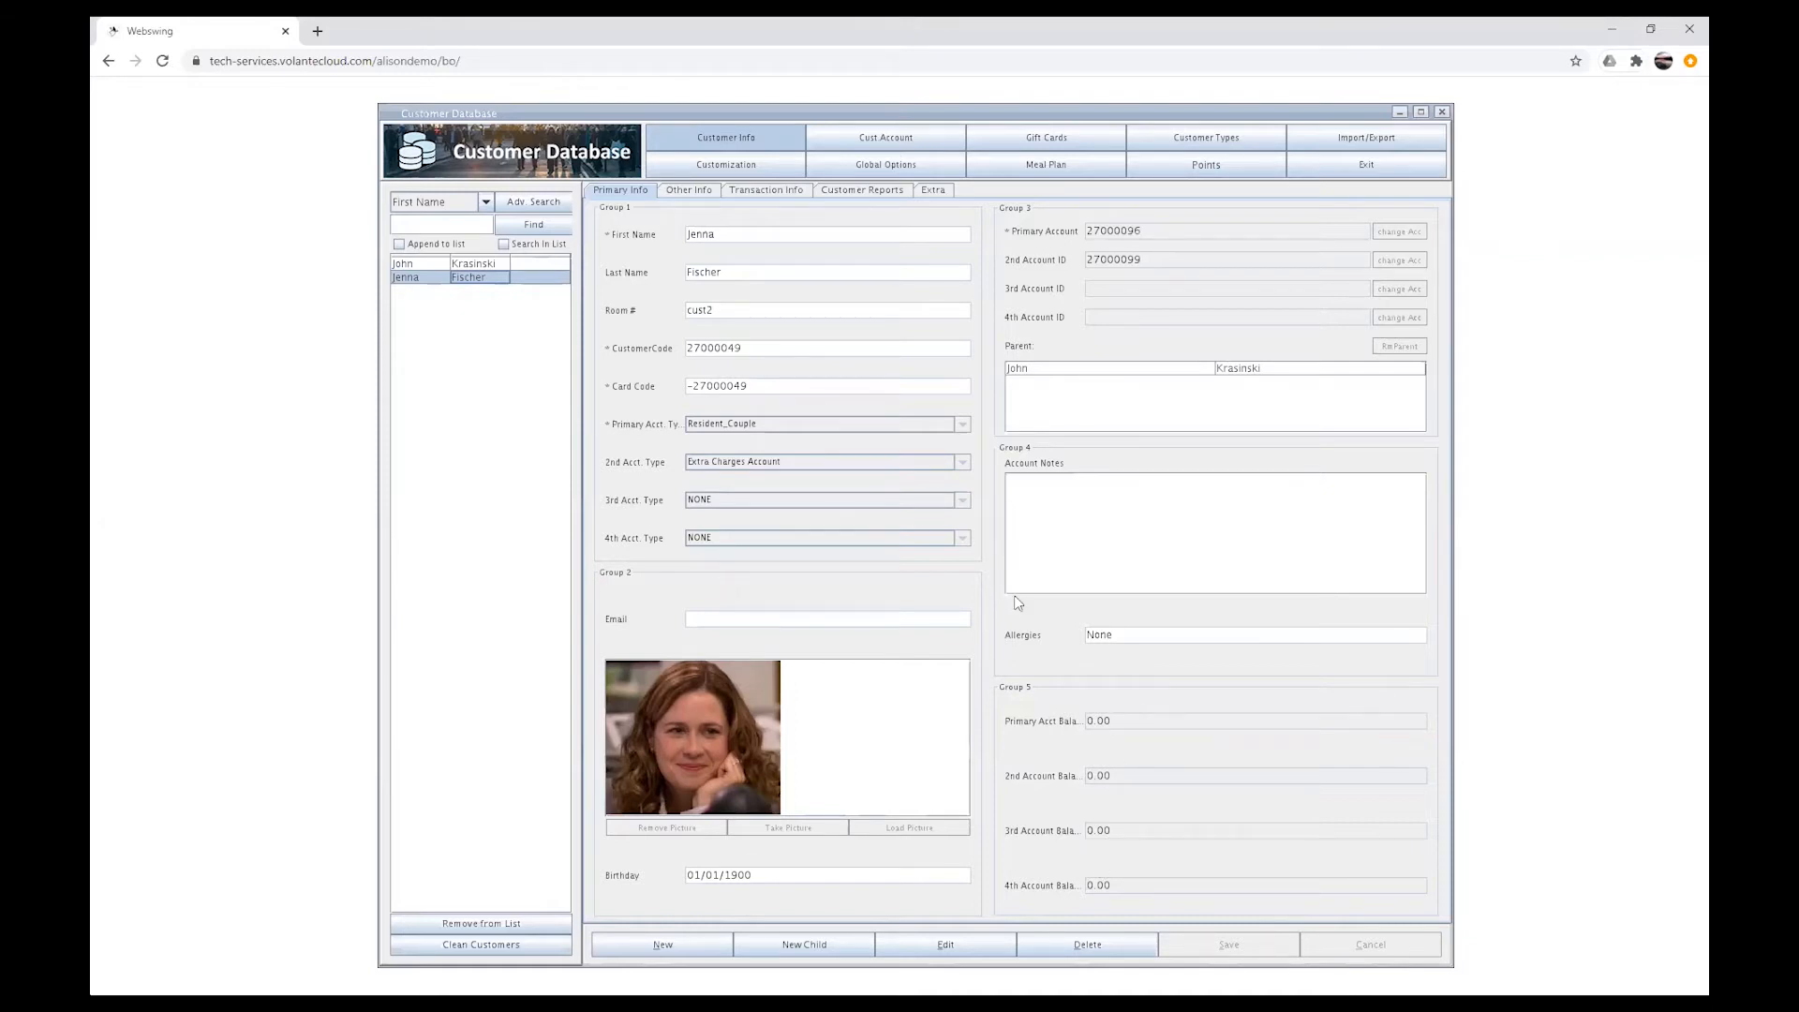
Step: Post a new 500.00 transaction entry to John Krasinski's primary account 27000096
click(438, 264)
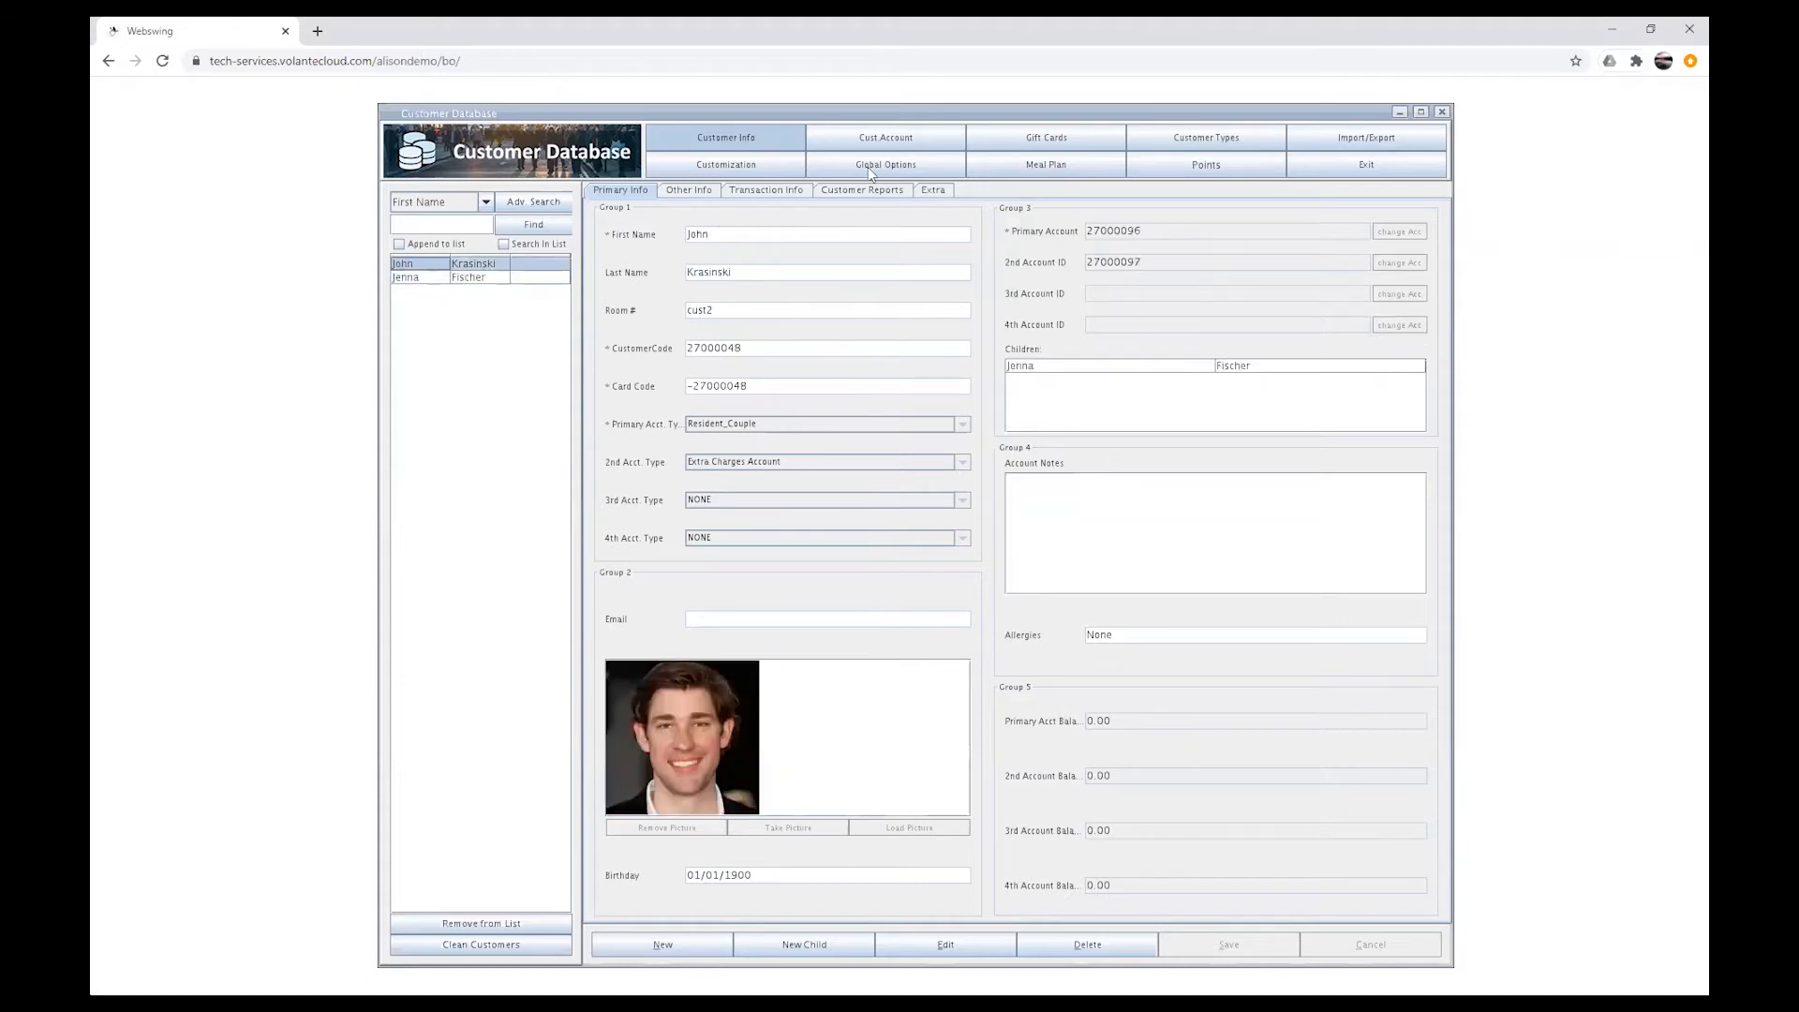
click(898, 142)
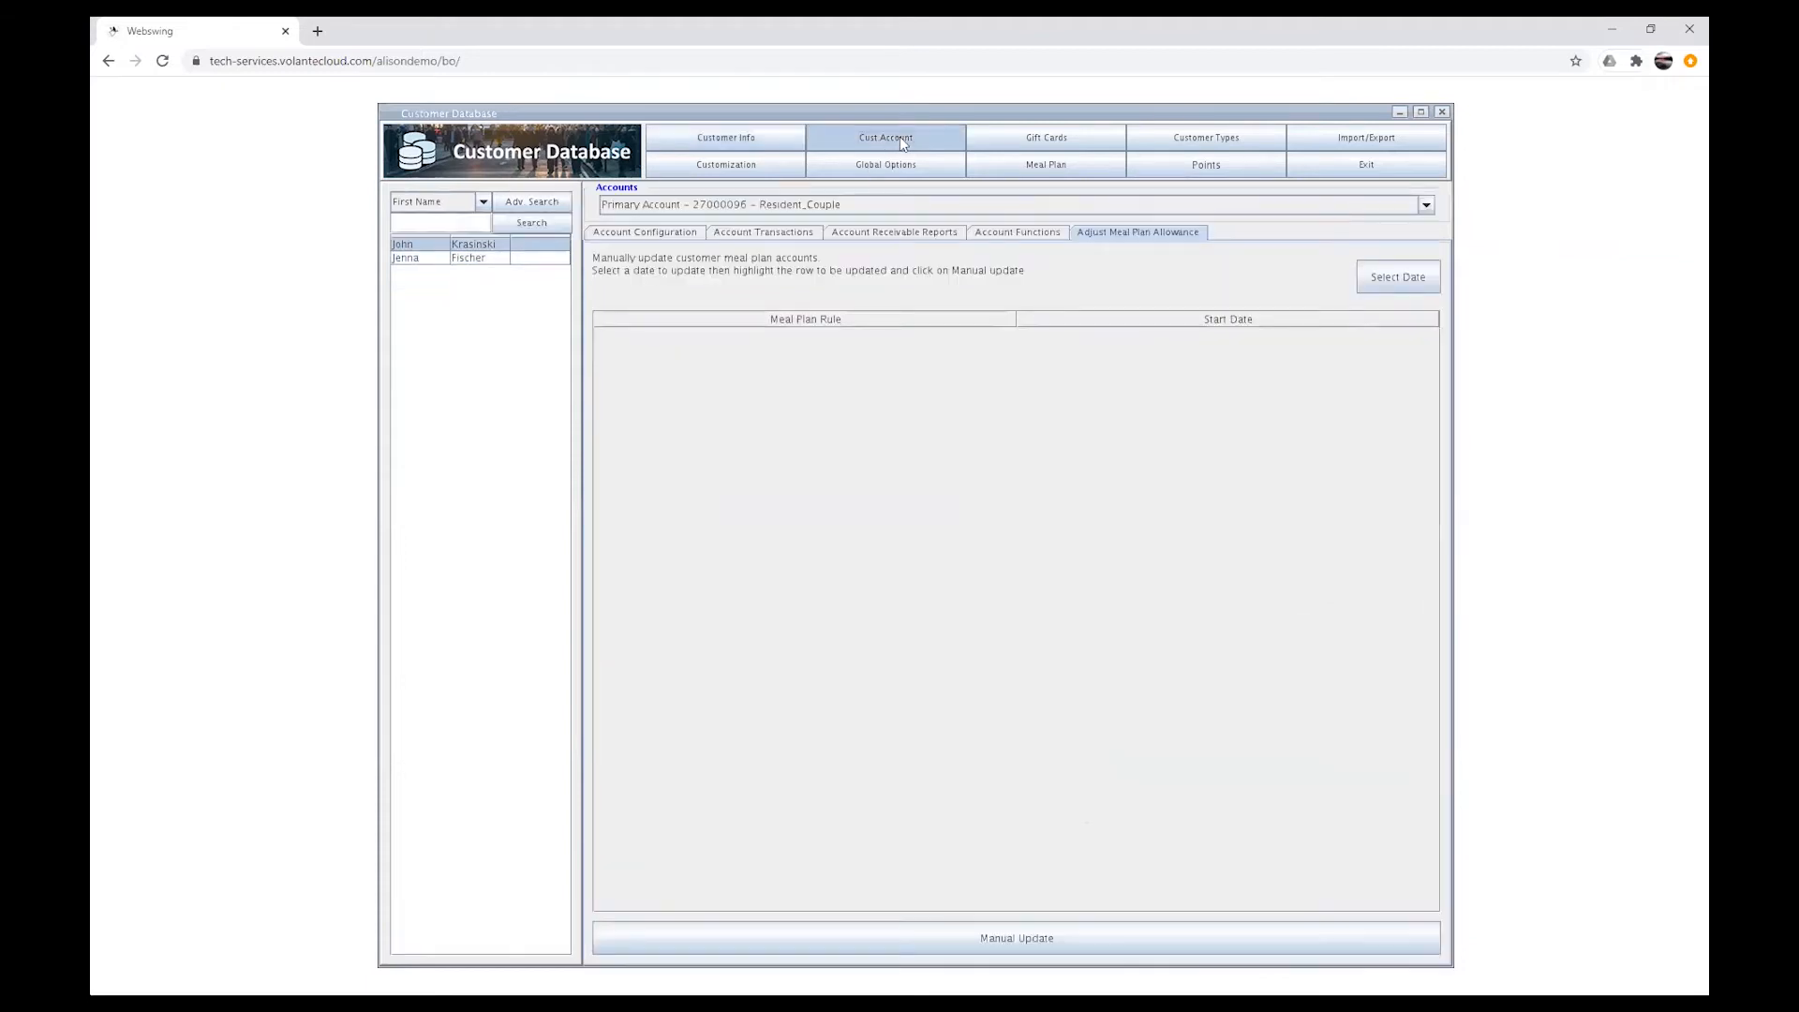
click(766, 235)
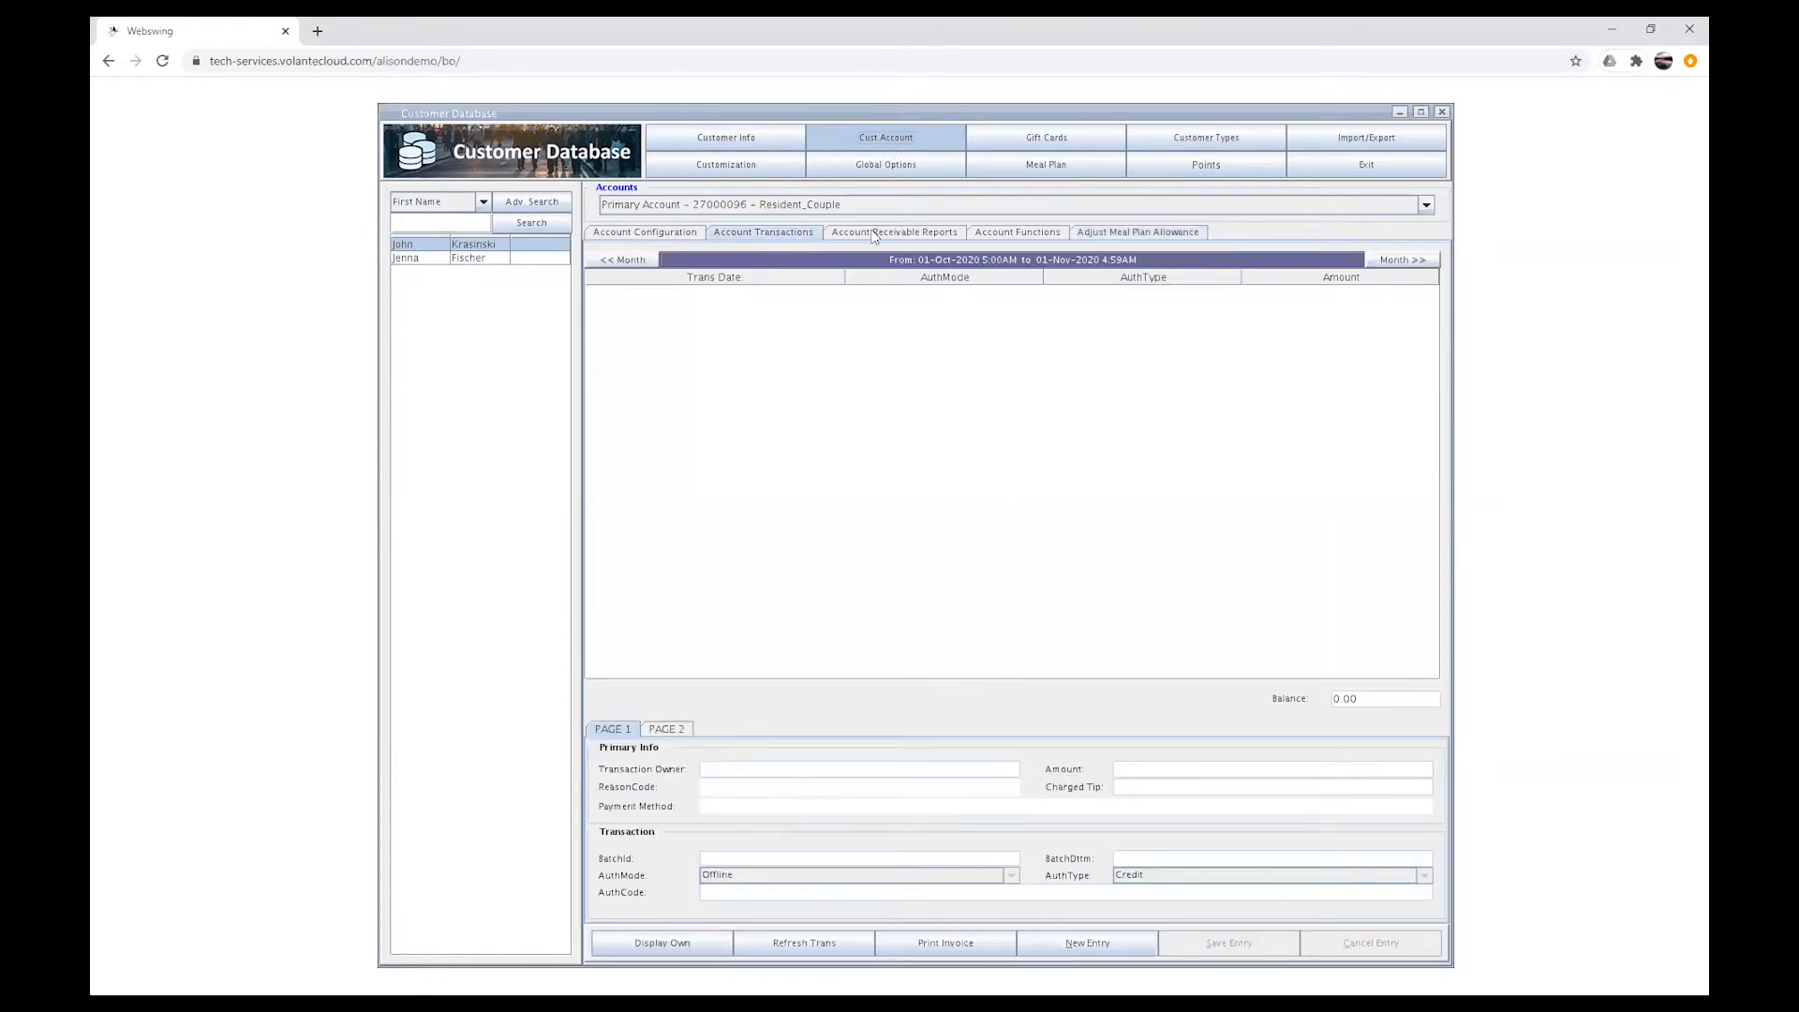
click(859, 205)
click(858, 205)
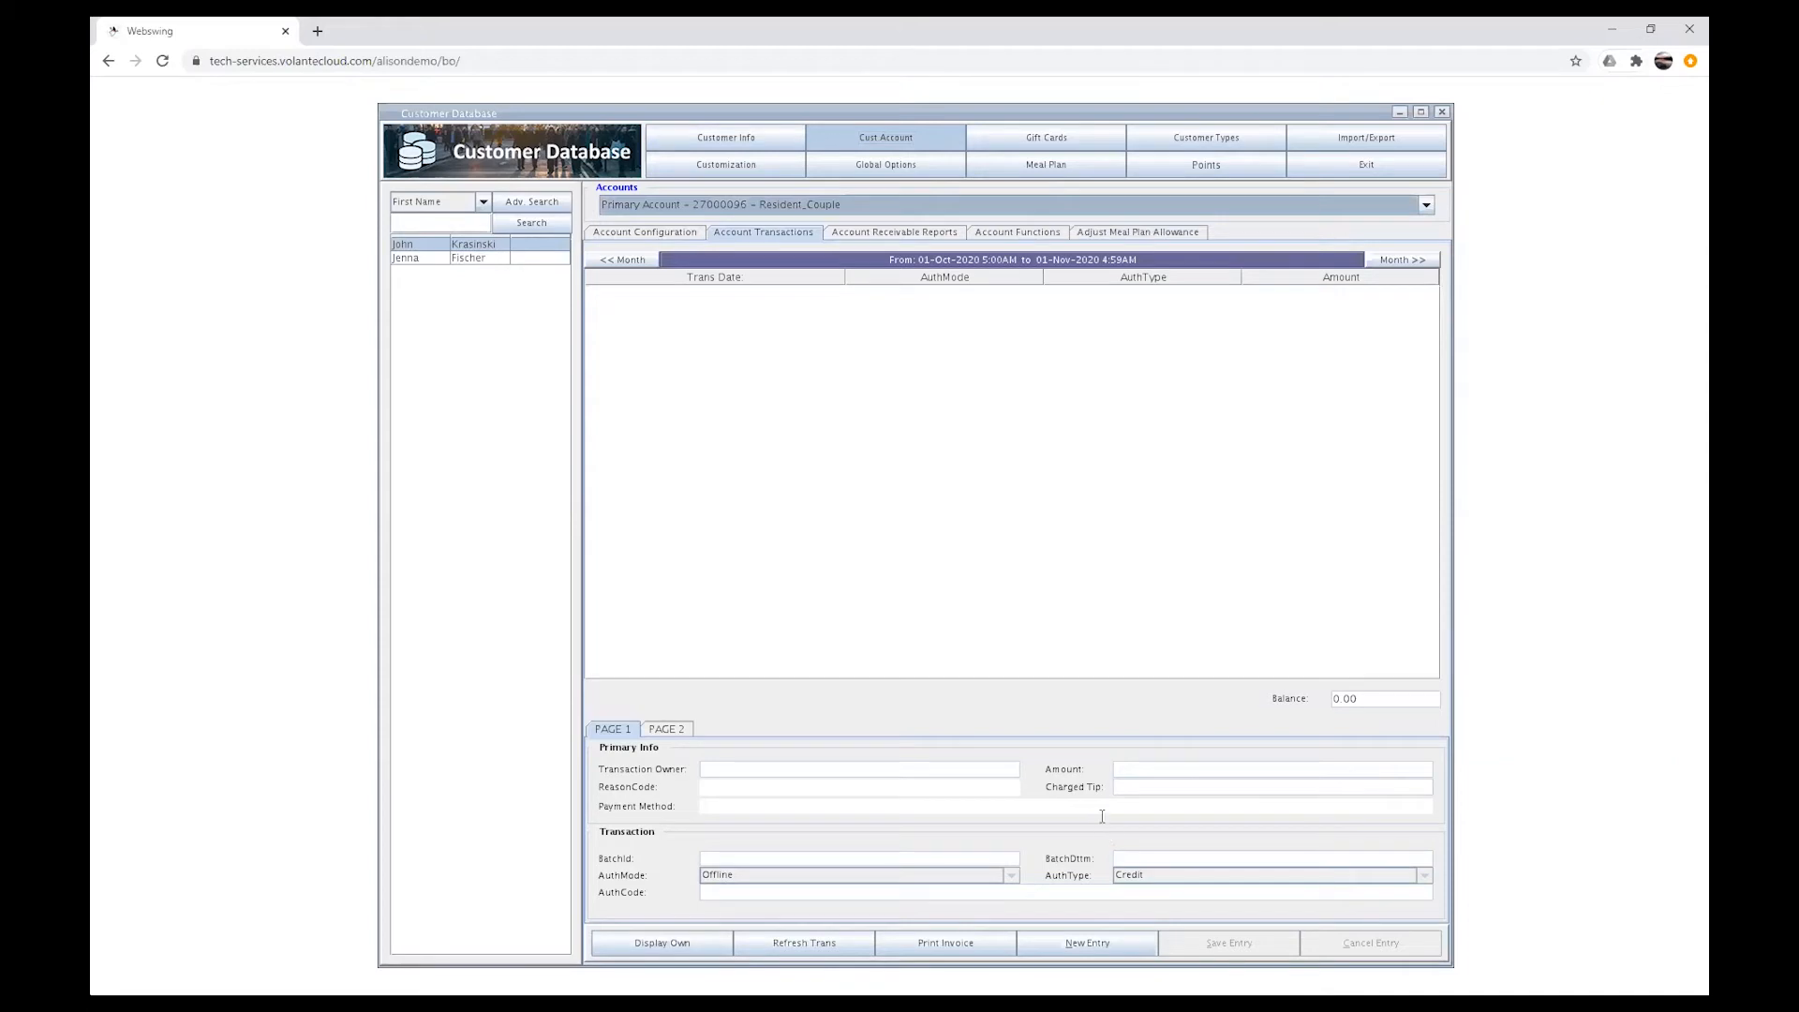
click(1101, 946)
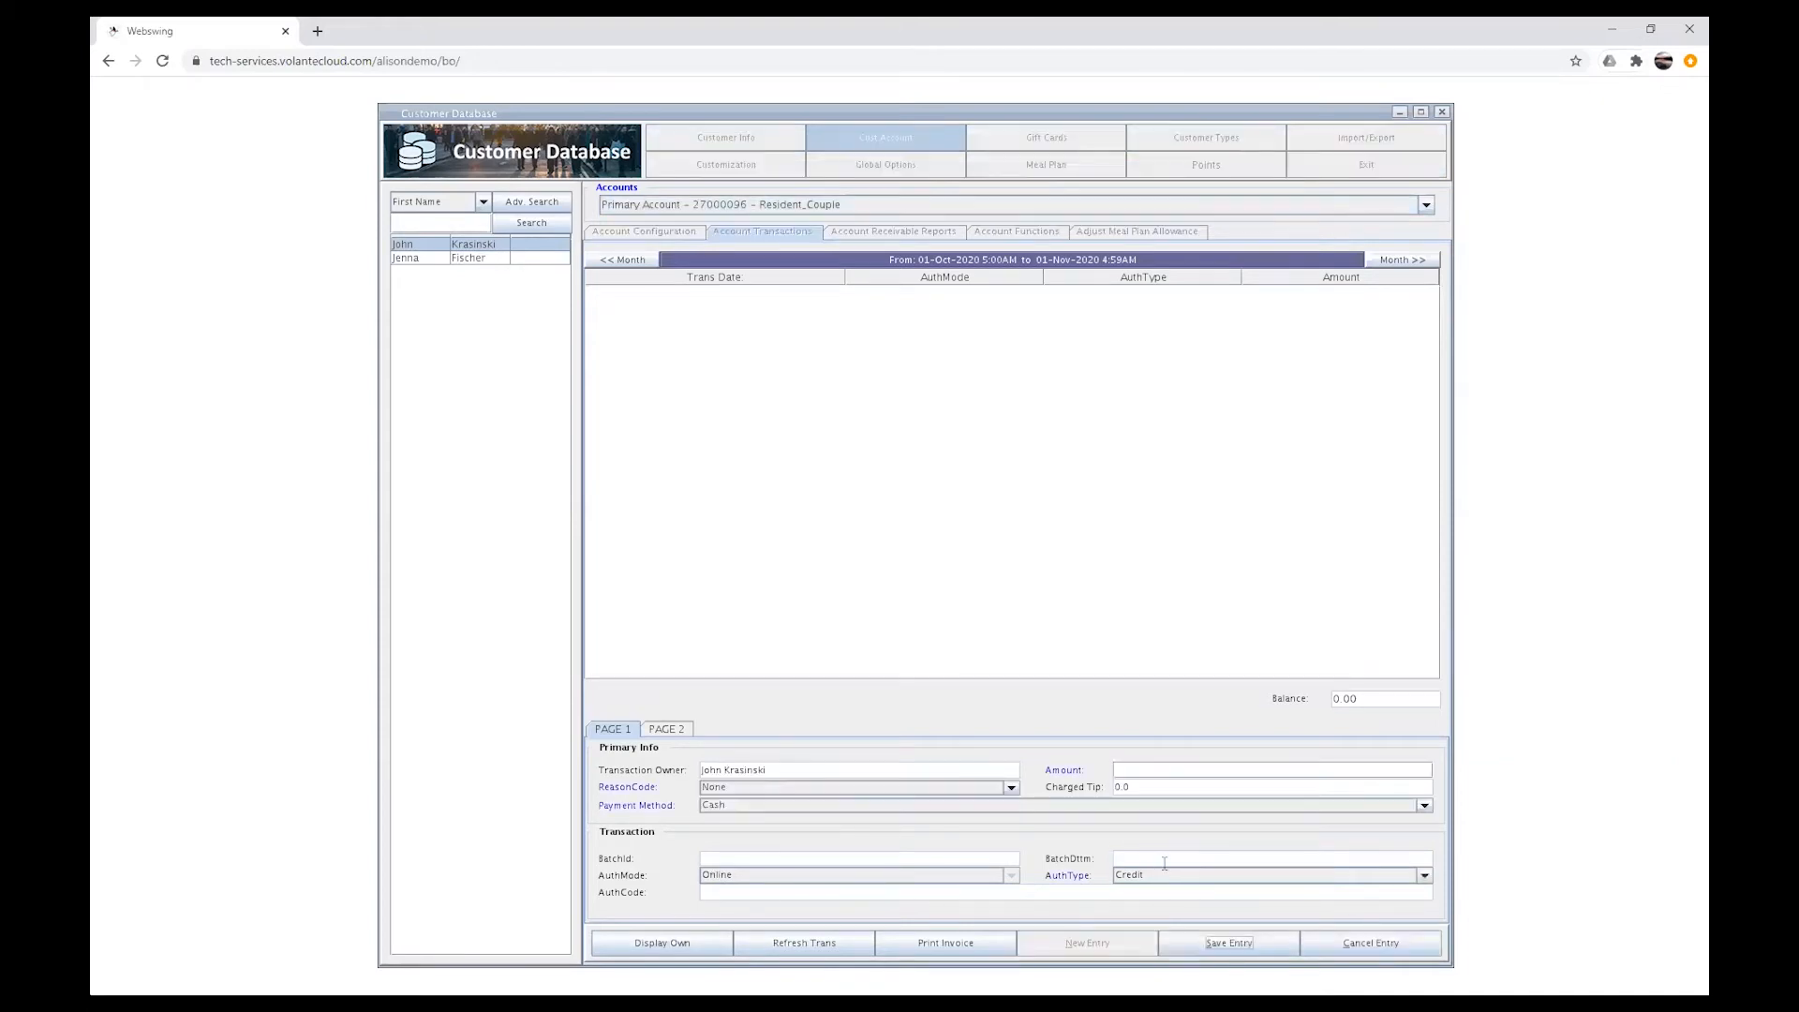
click(1133, 770)
text(500.00)
click(1191, 951)
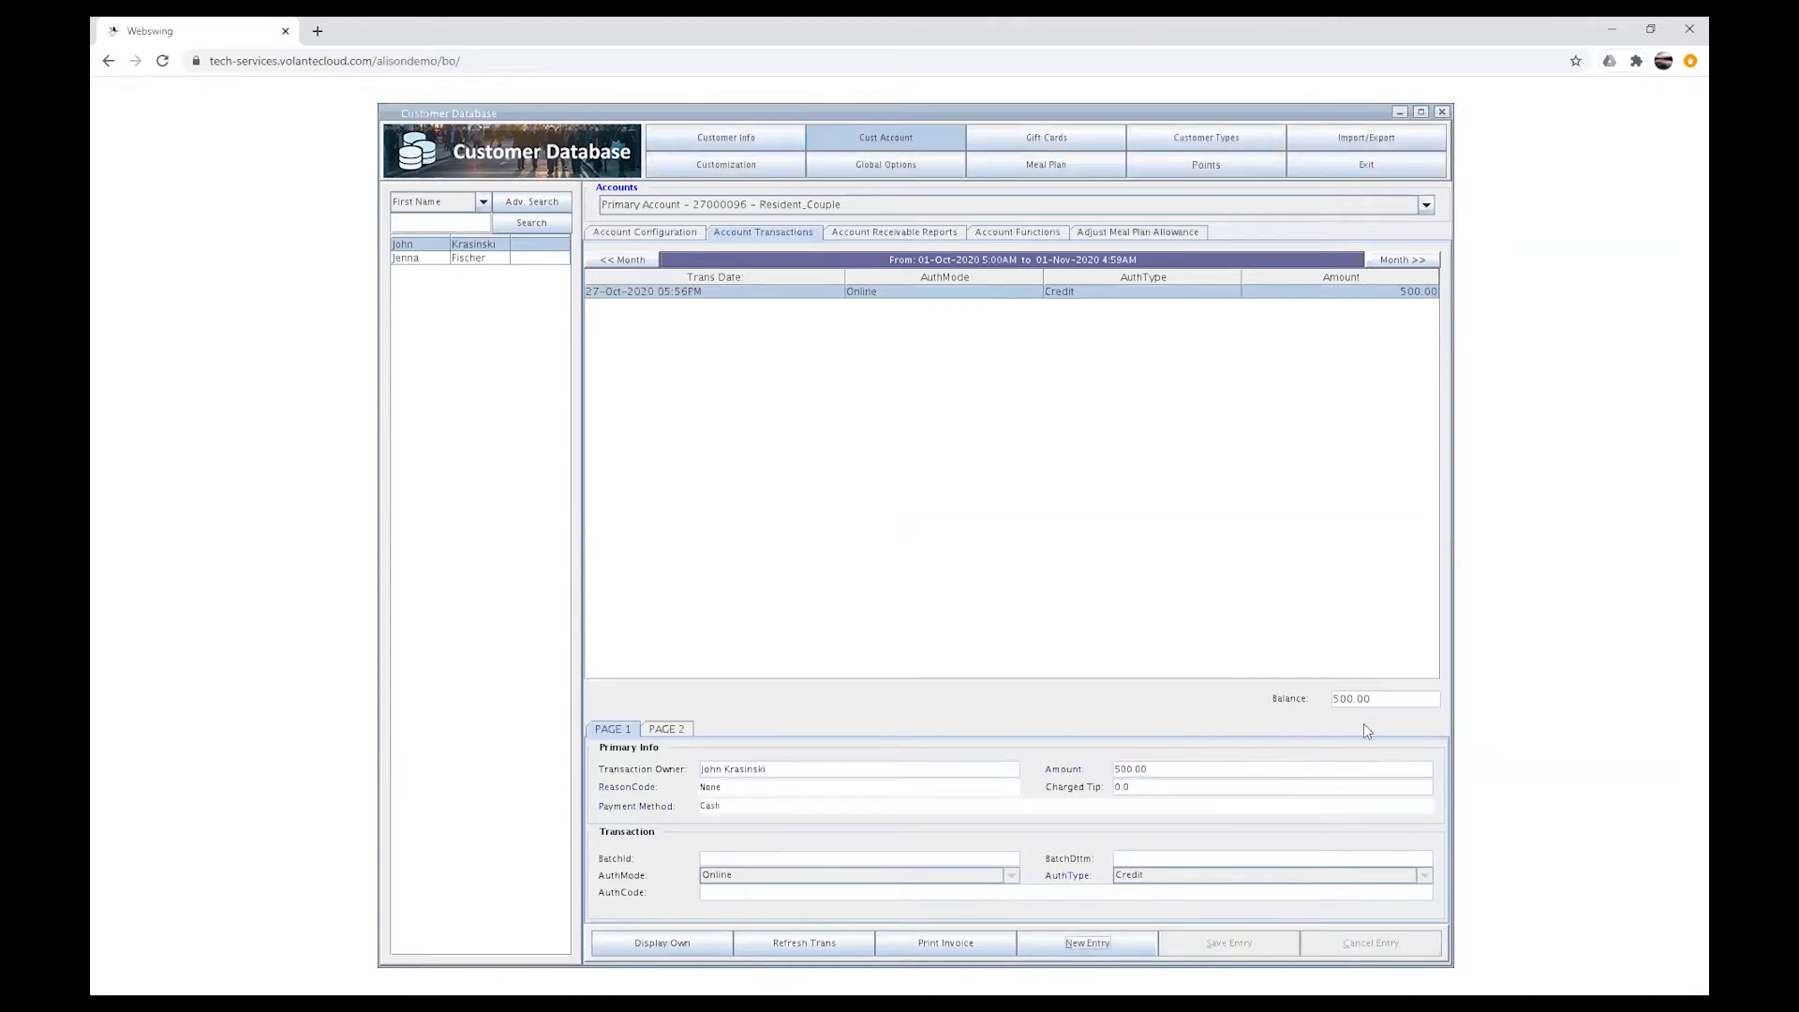
Step: Return to customer info and check the primary account balance on both customers' records
click(723, 142)
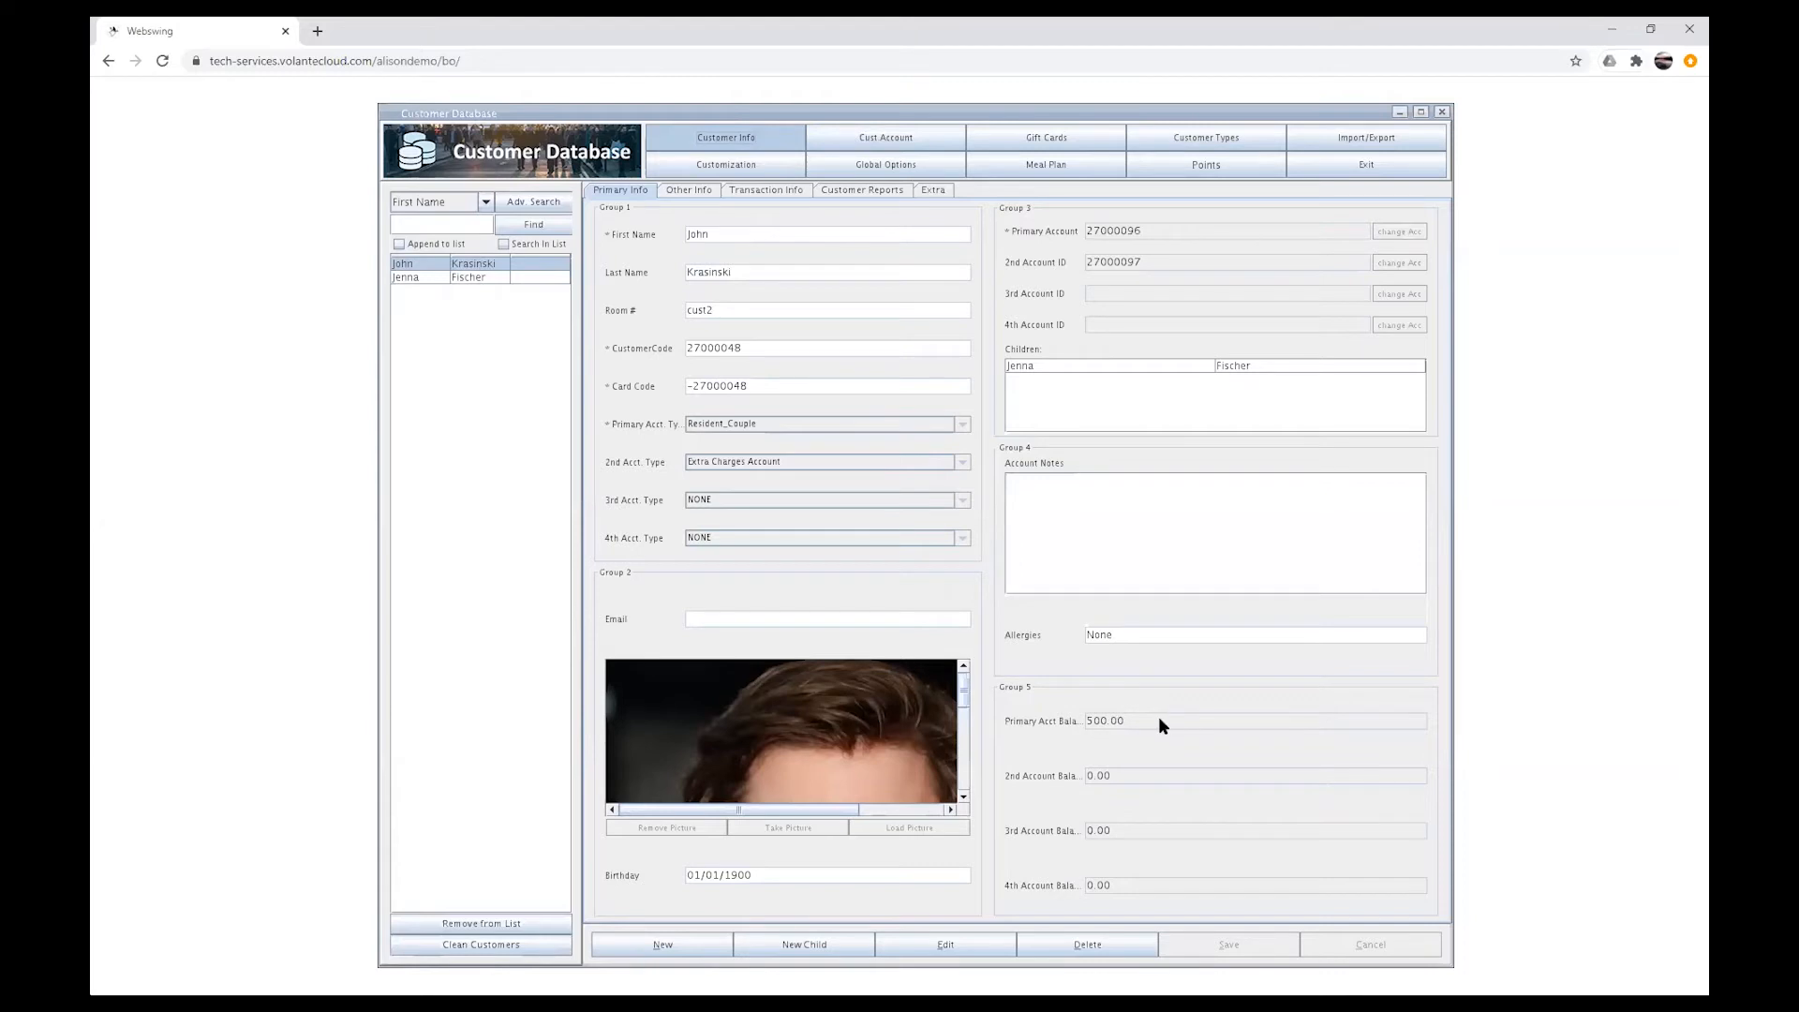
click(469, 279)
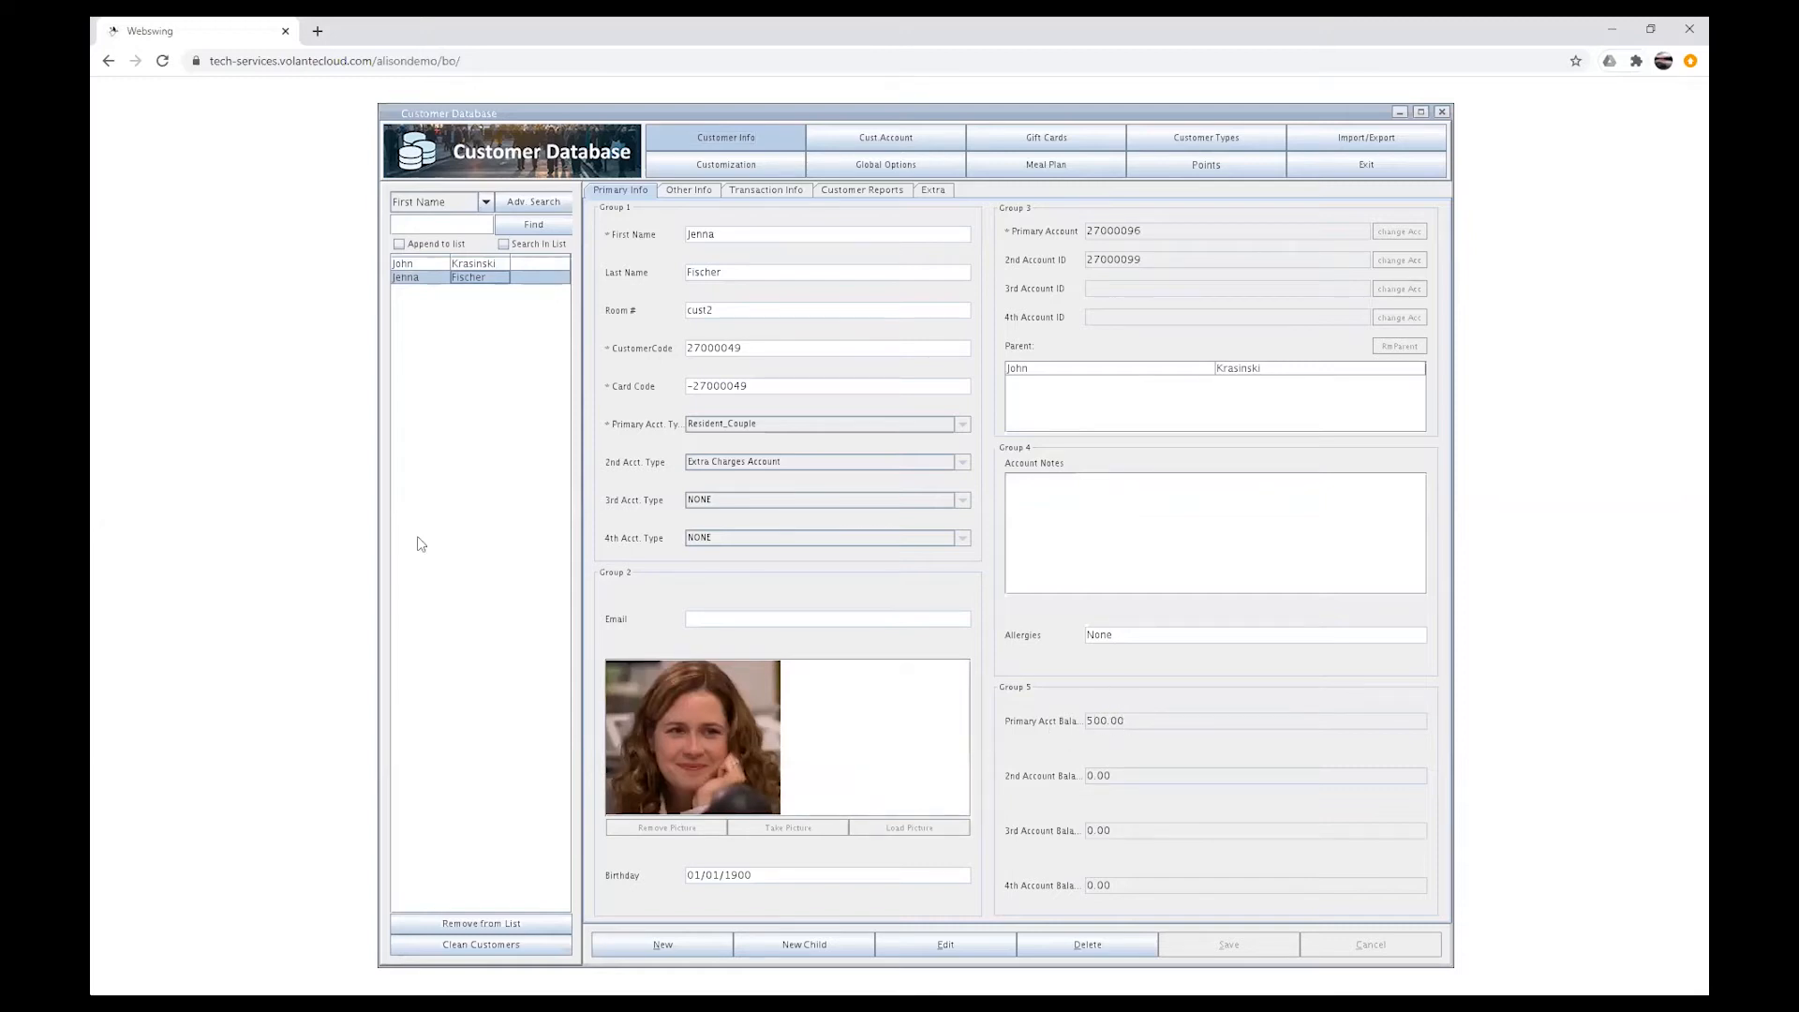
click(510, 266)
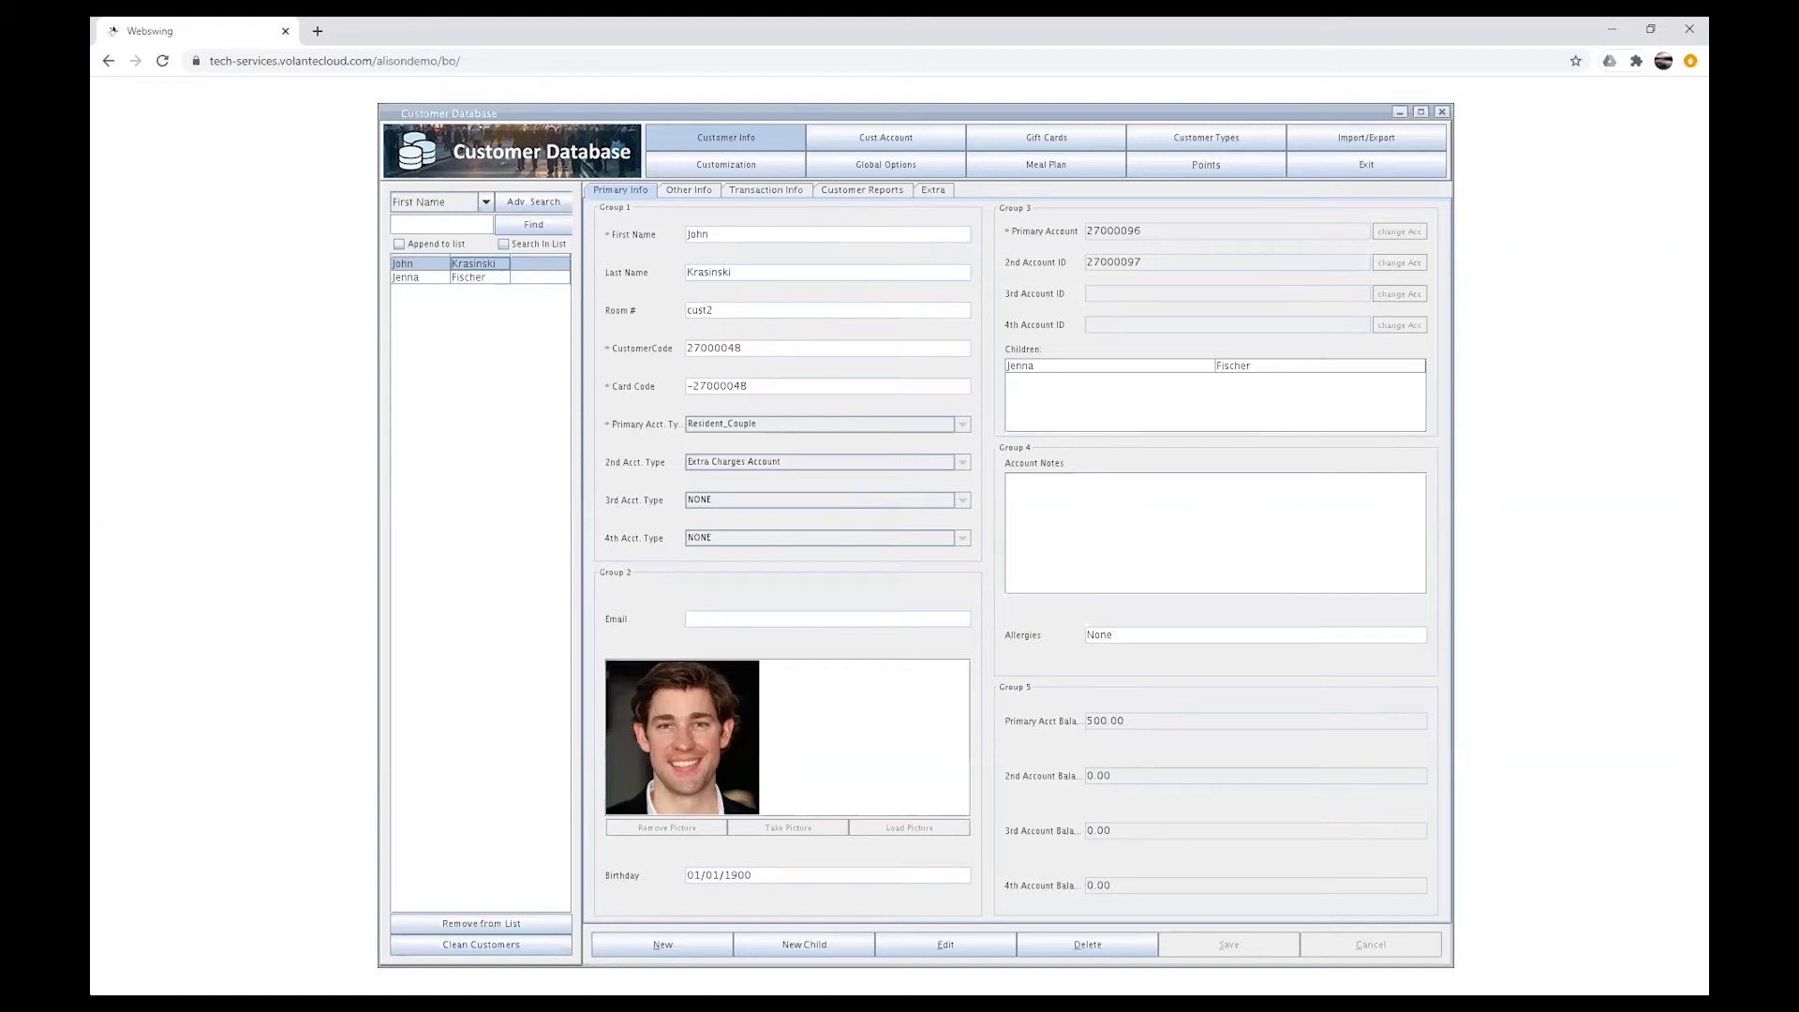
Step: Exit the Customer Database and request a data synch of all components to the terminals
click(1373, 166)
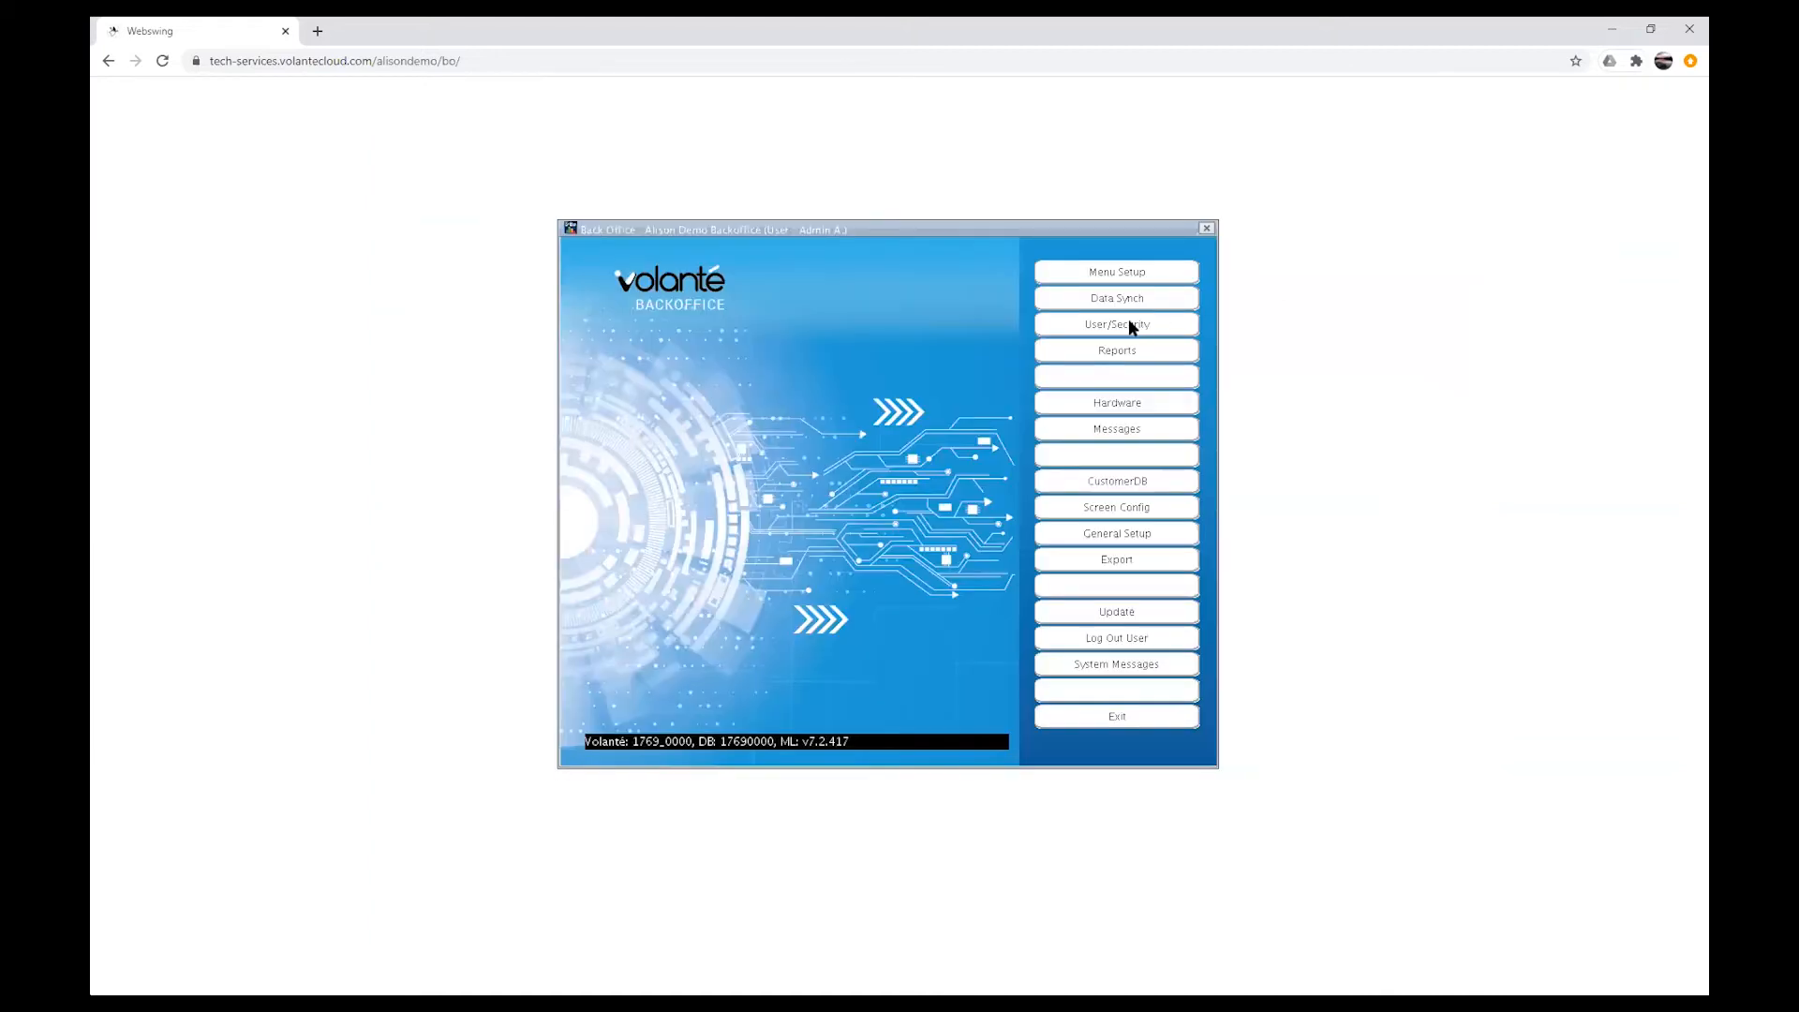
click(1129, 300)
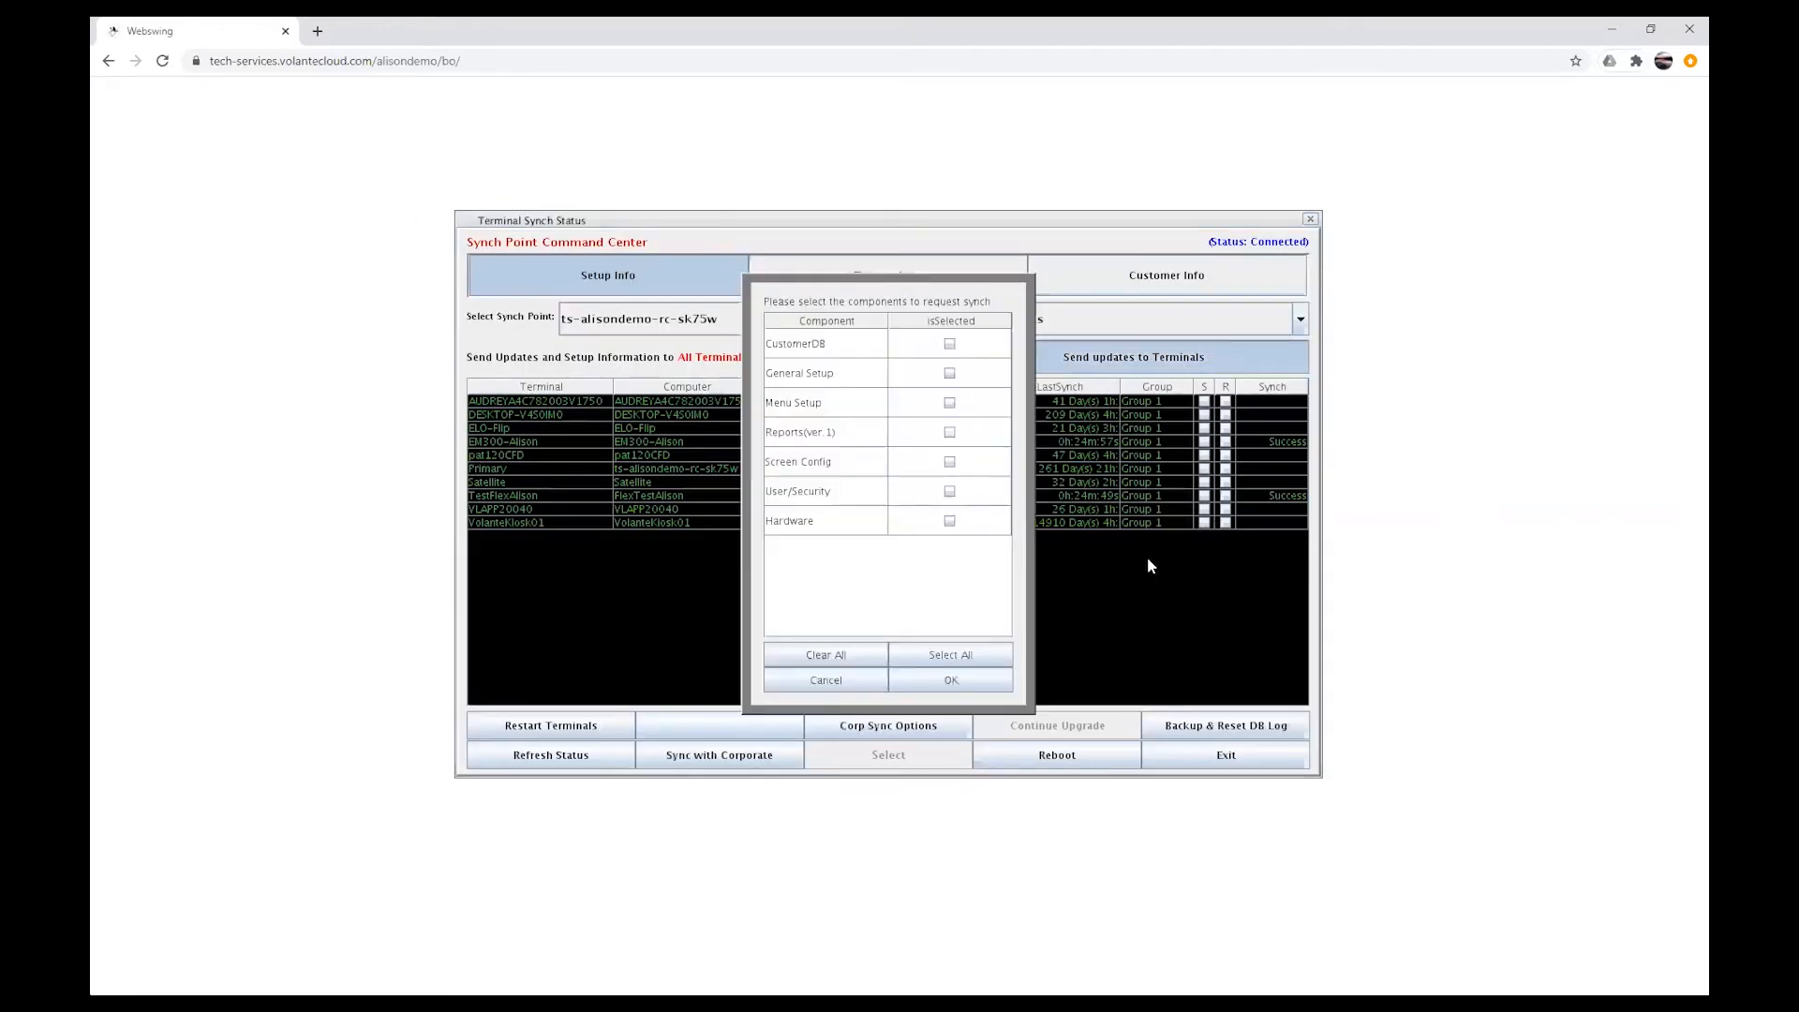
click(975, 654)
click(966, 679)
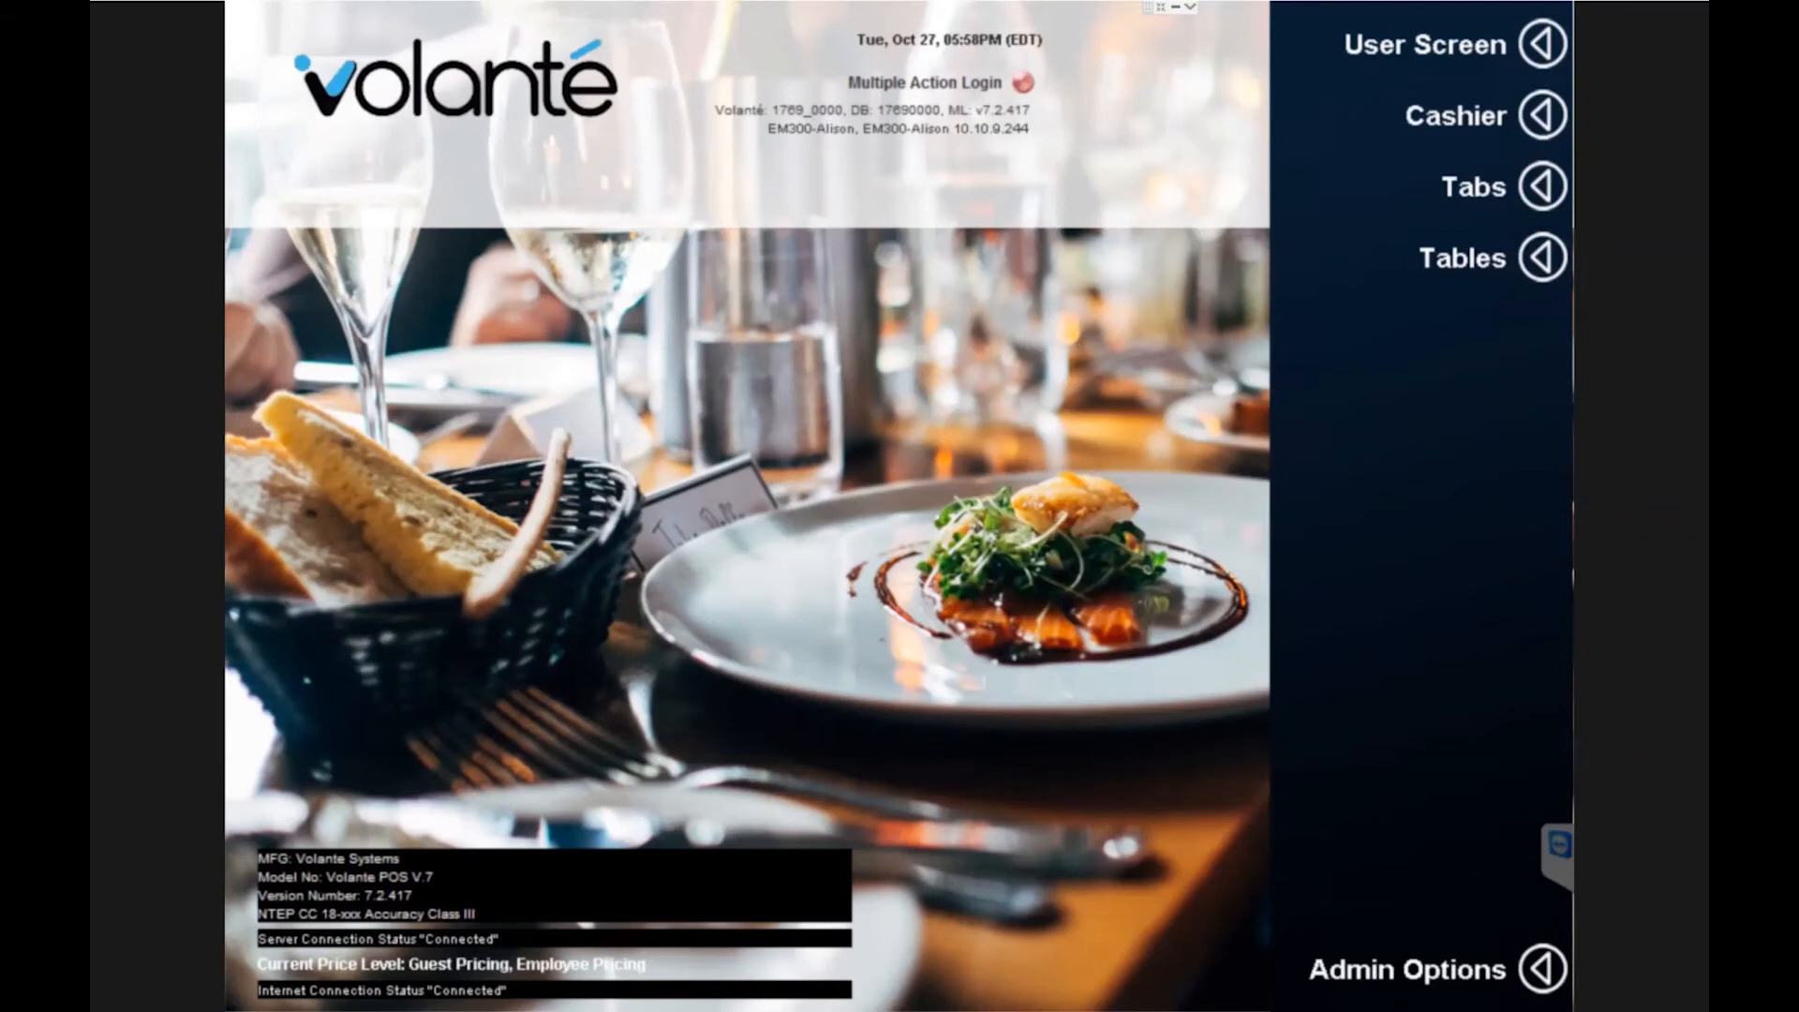
Step: Open cashier mode and log in with the server ID
click(1463, 112)
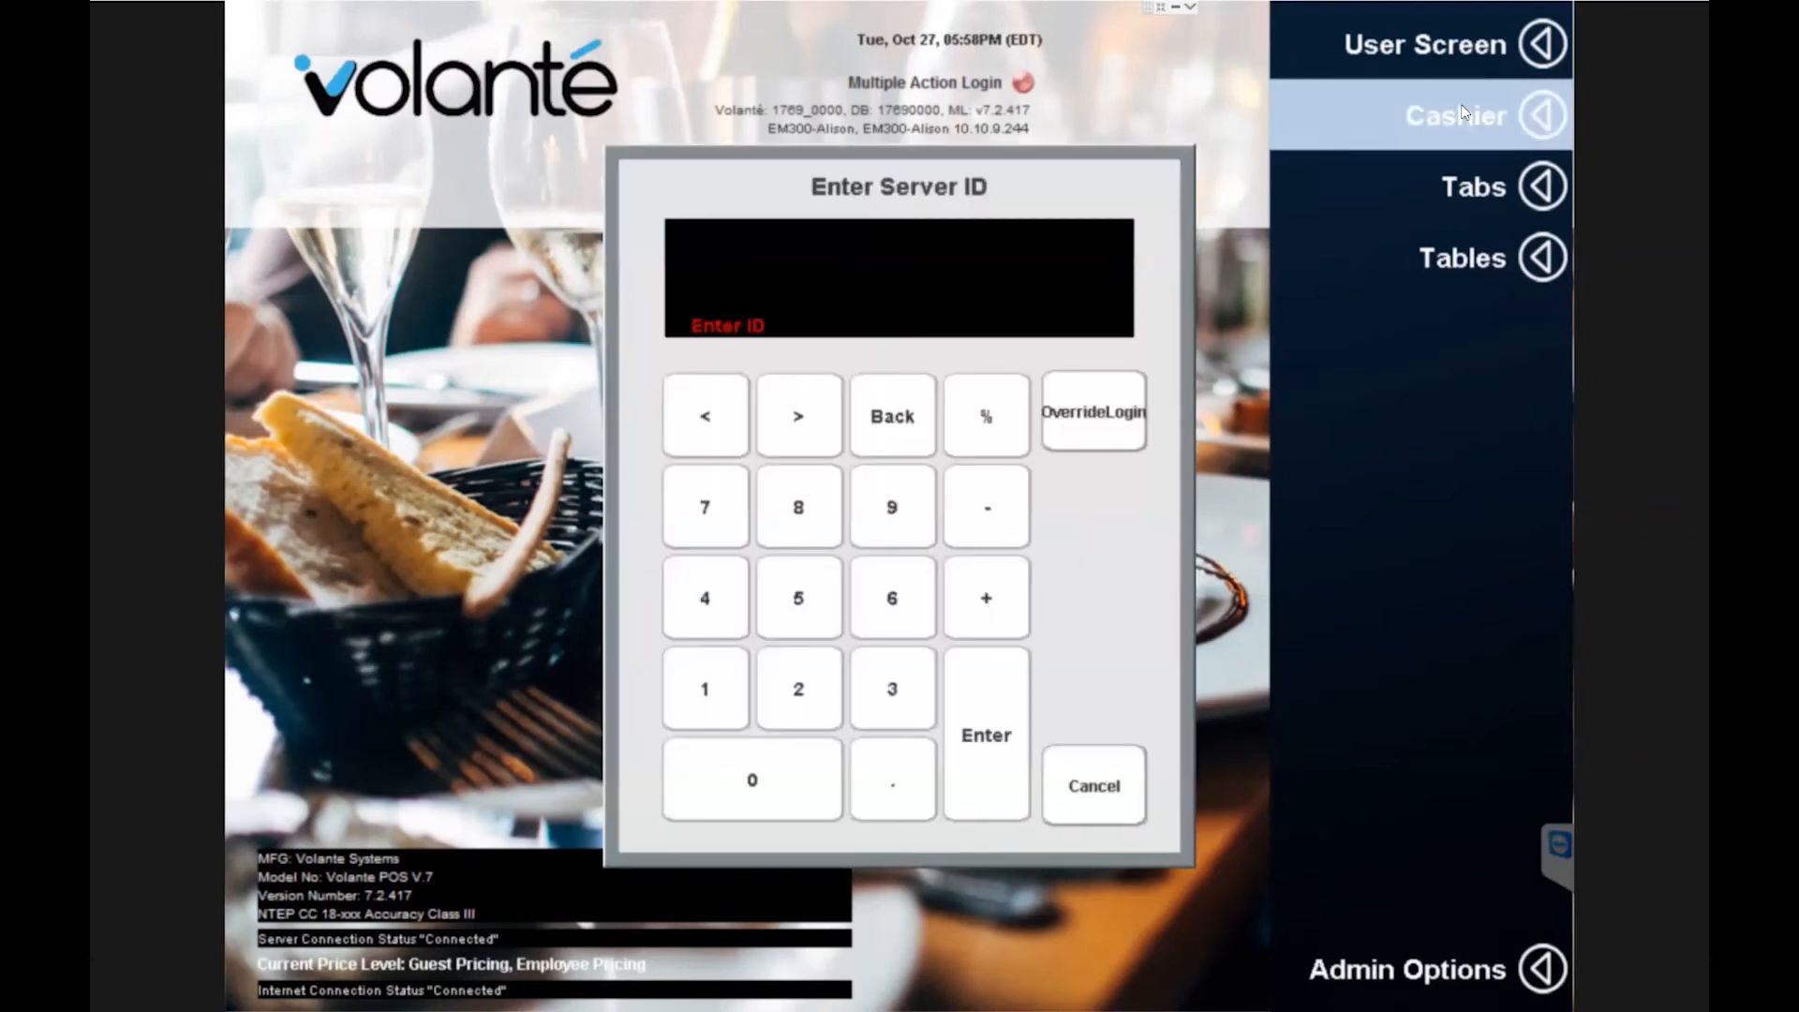
text(****)
key(Return)
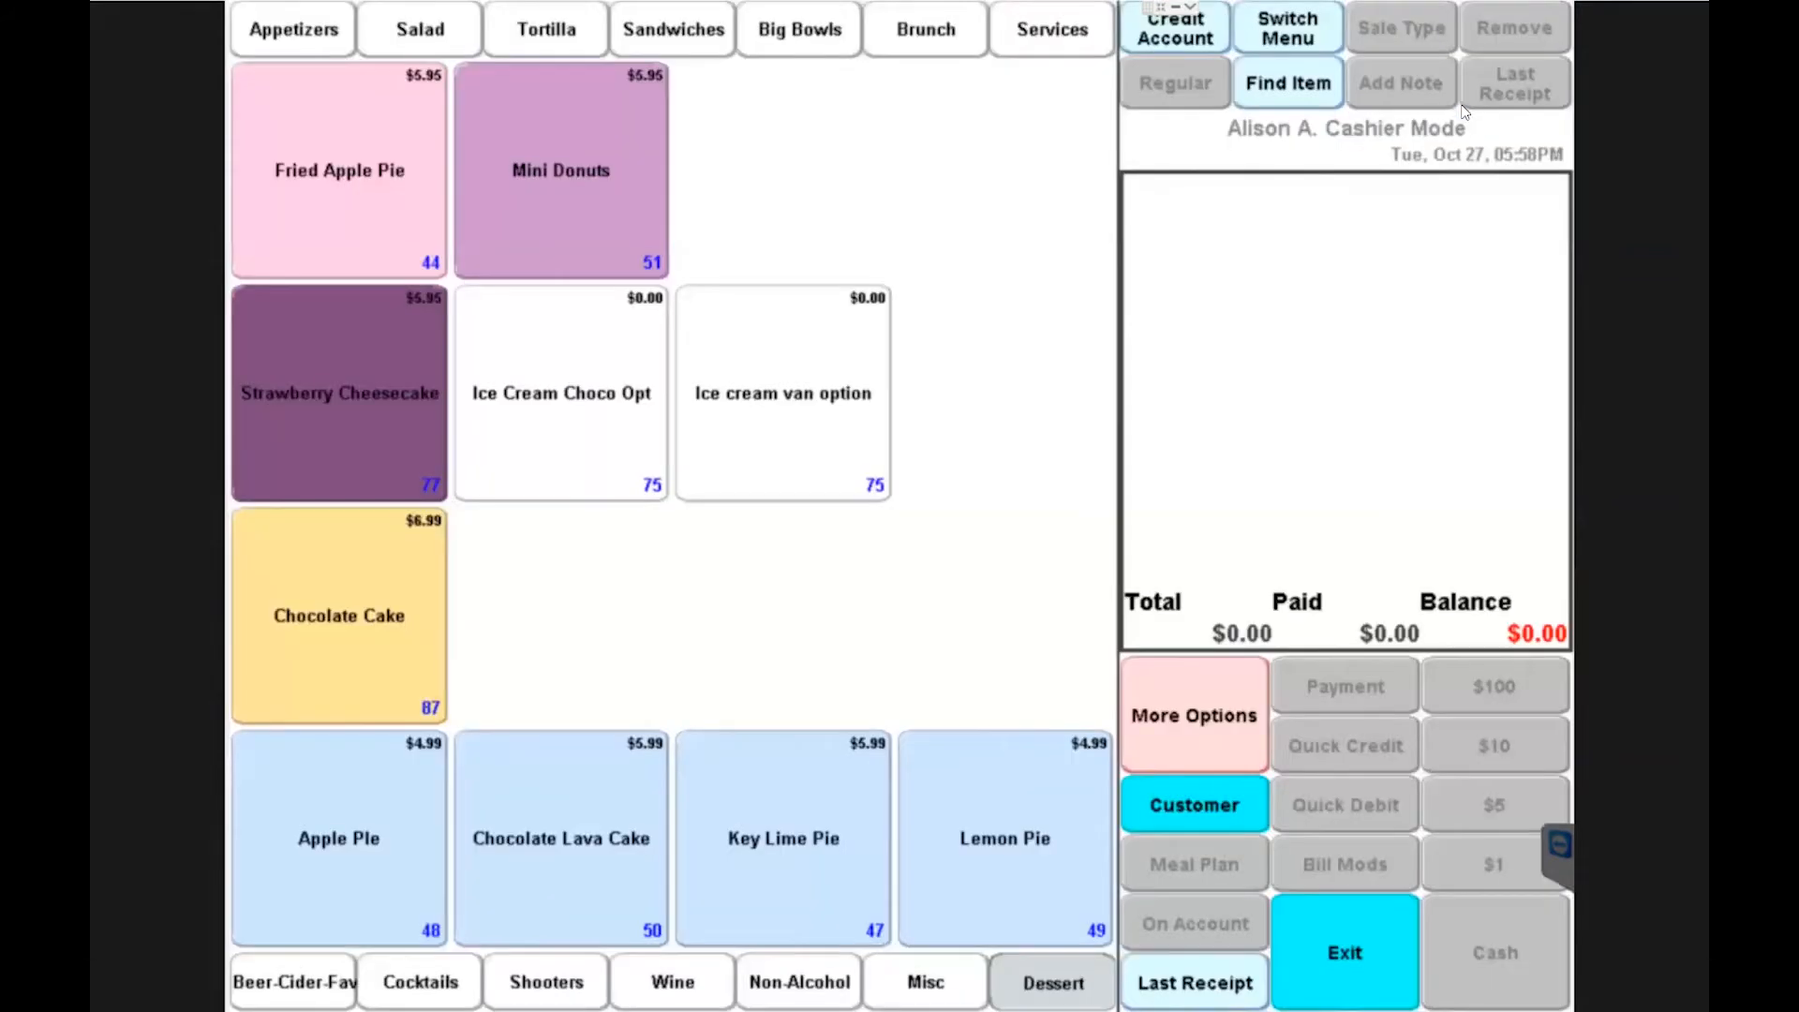
Step: Attach customer Jenna Fischer to a new sale by searching first name jenna
click(295, 33)
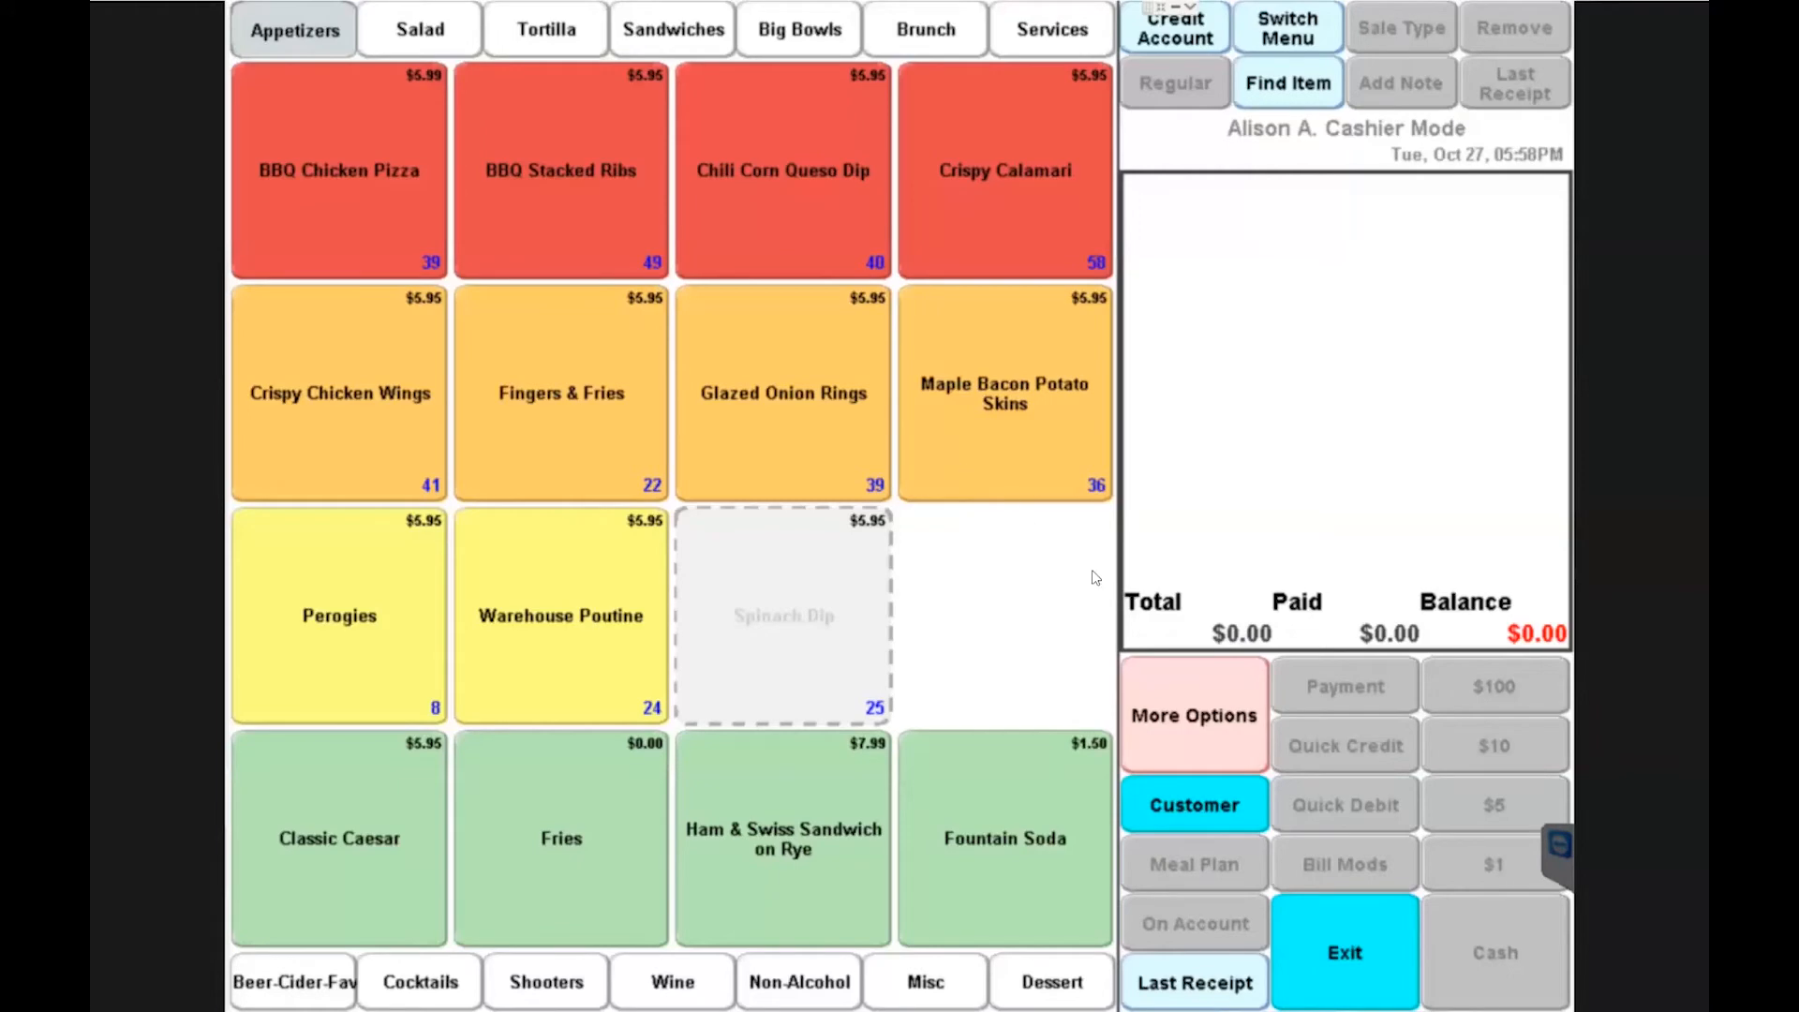
click(1166, 806)
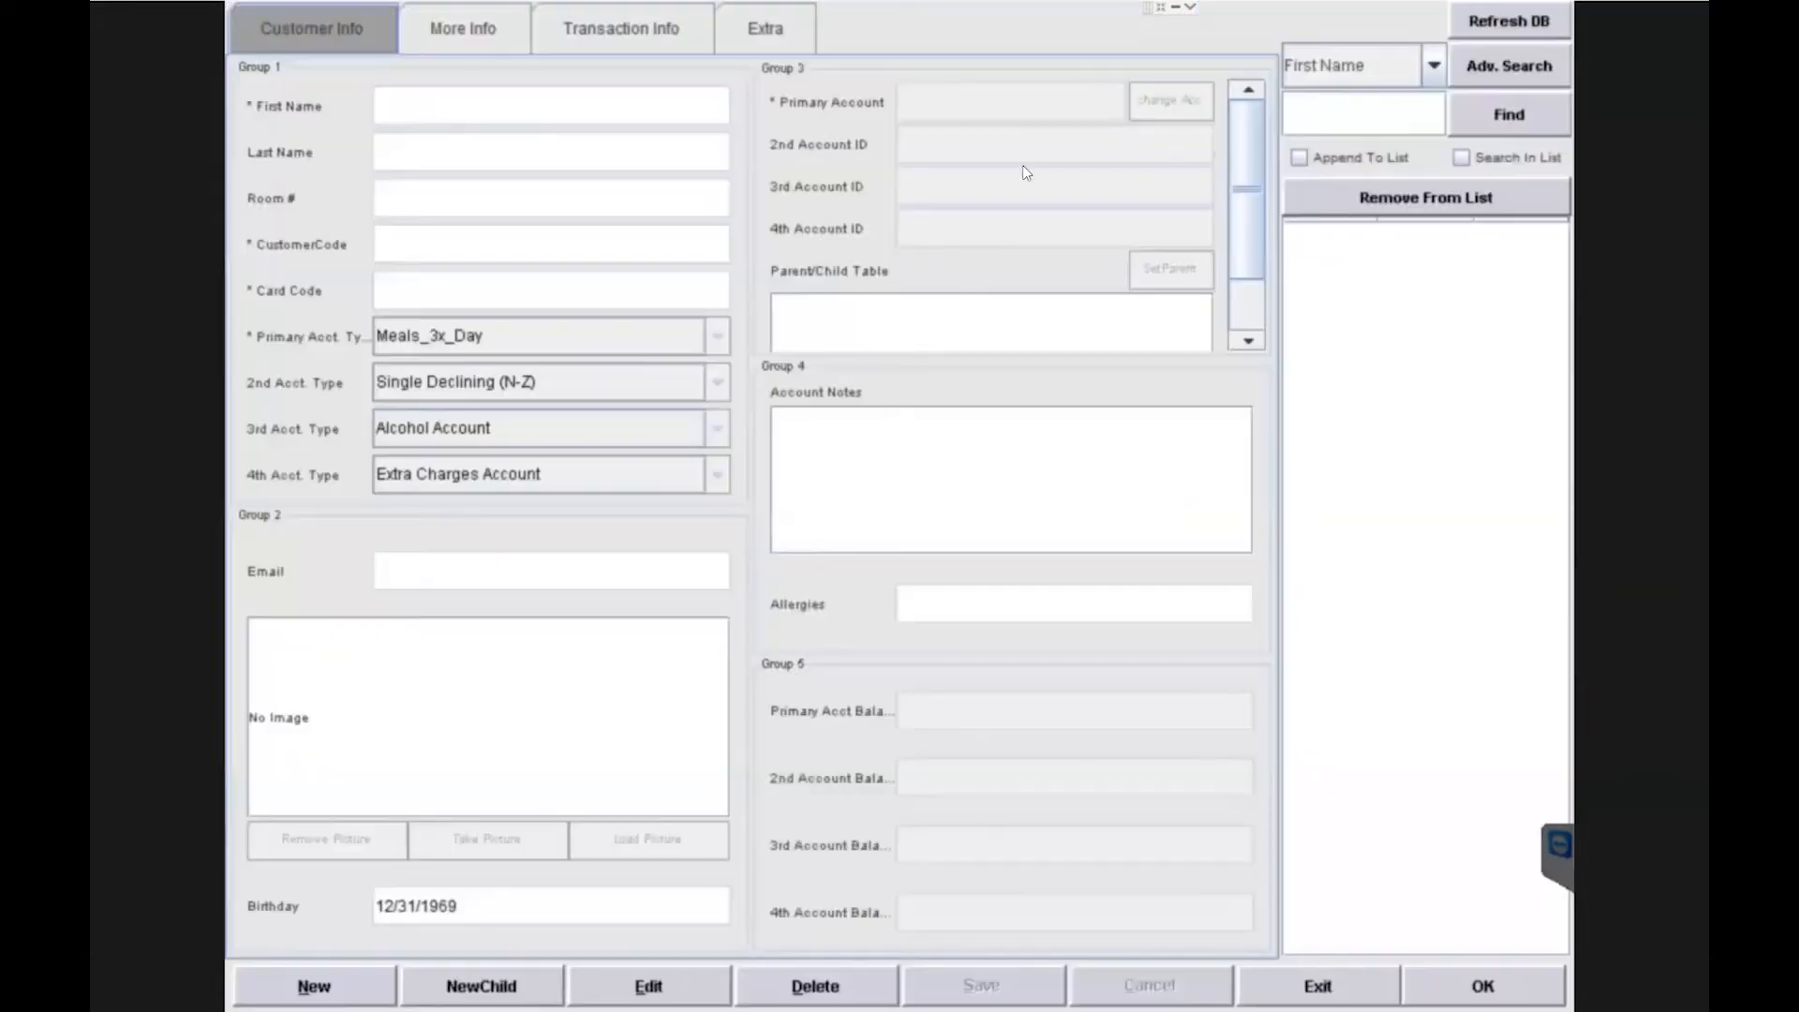
click(1373, 115)
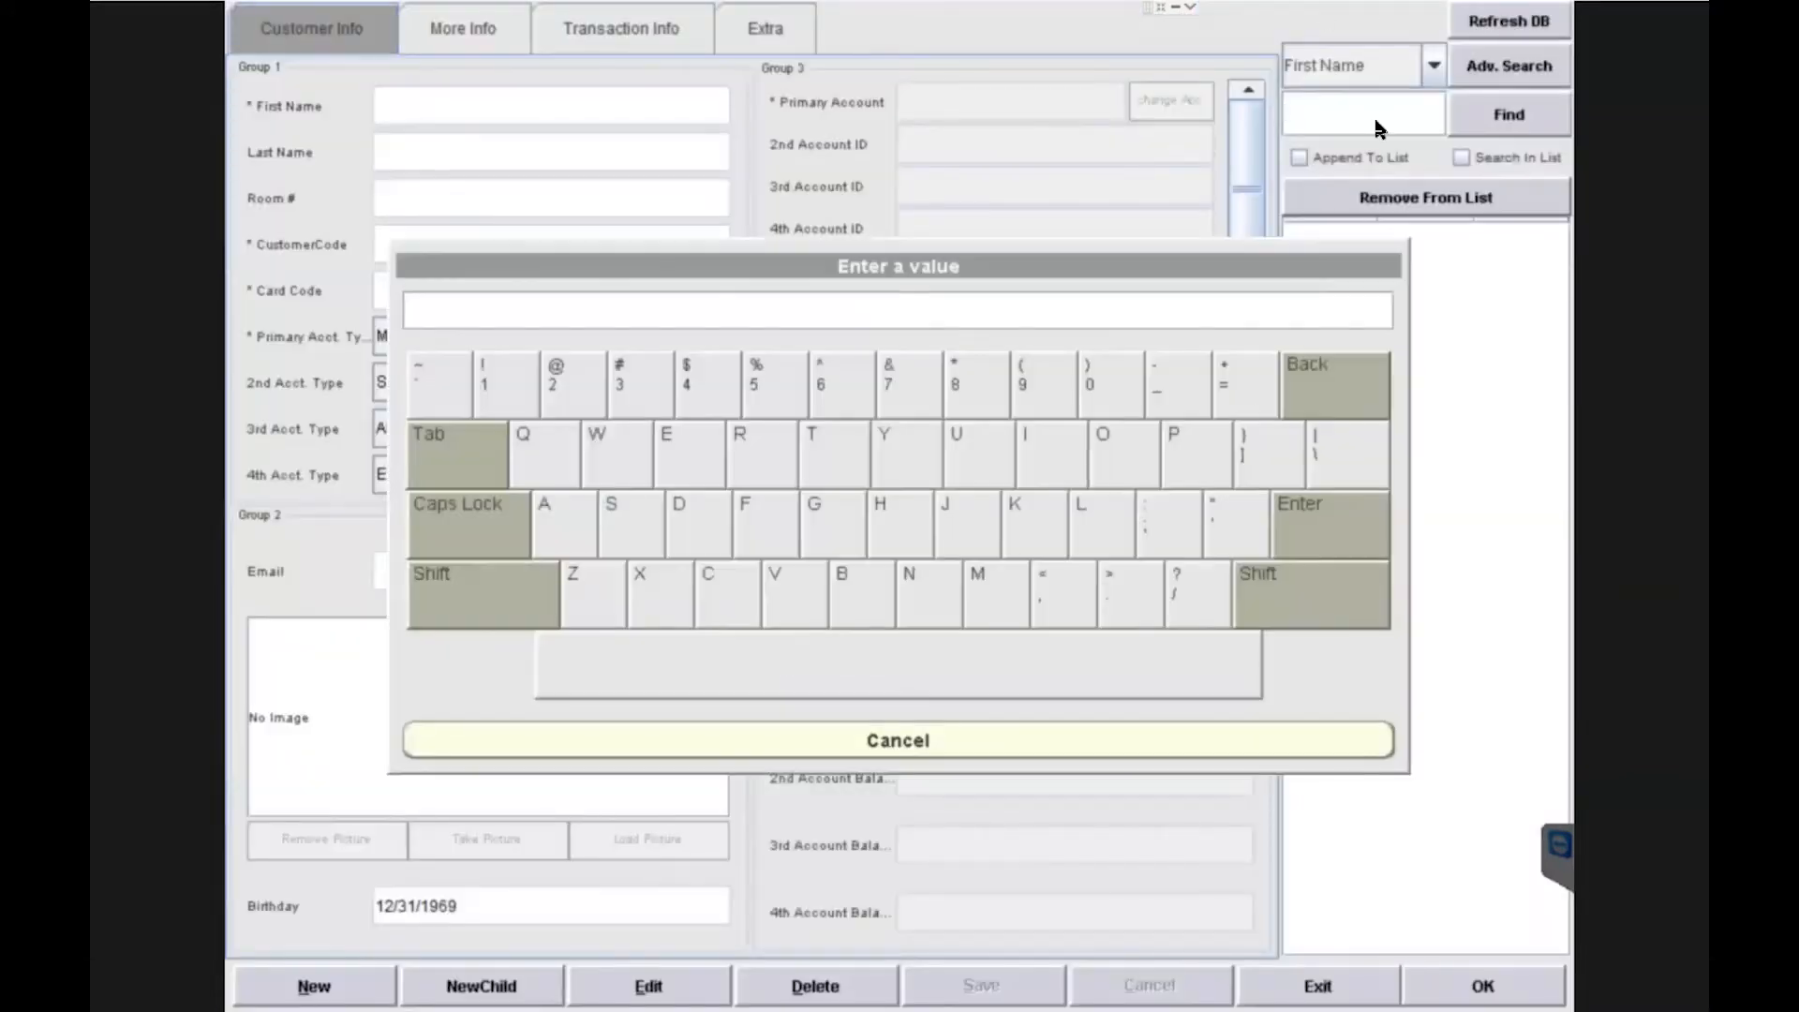
text(jenna)
click(1351, 521)
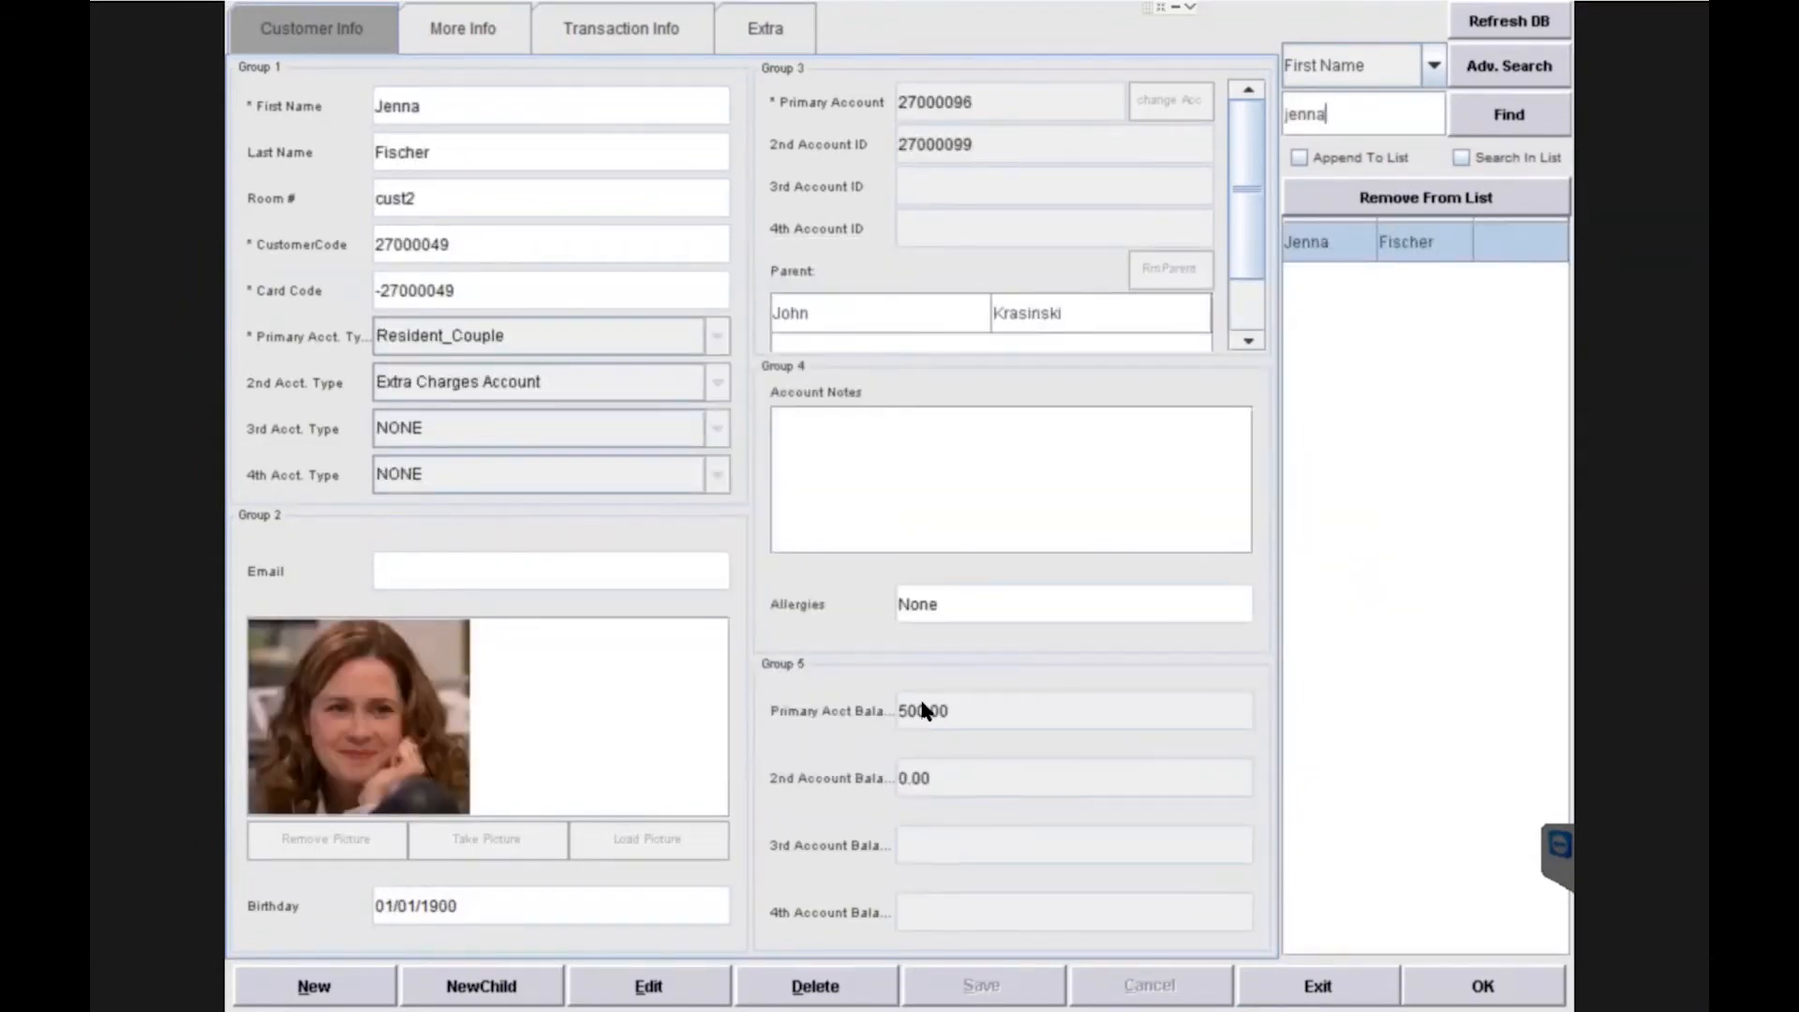
click(1486, 985)
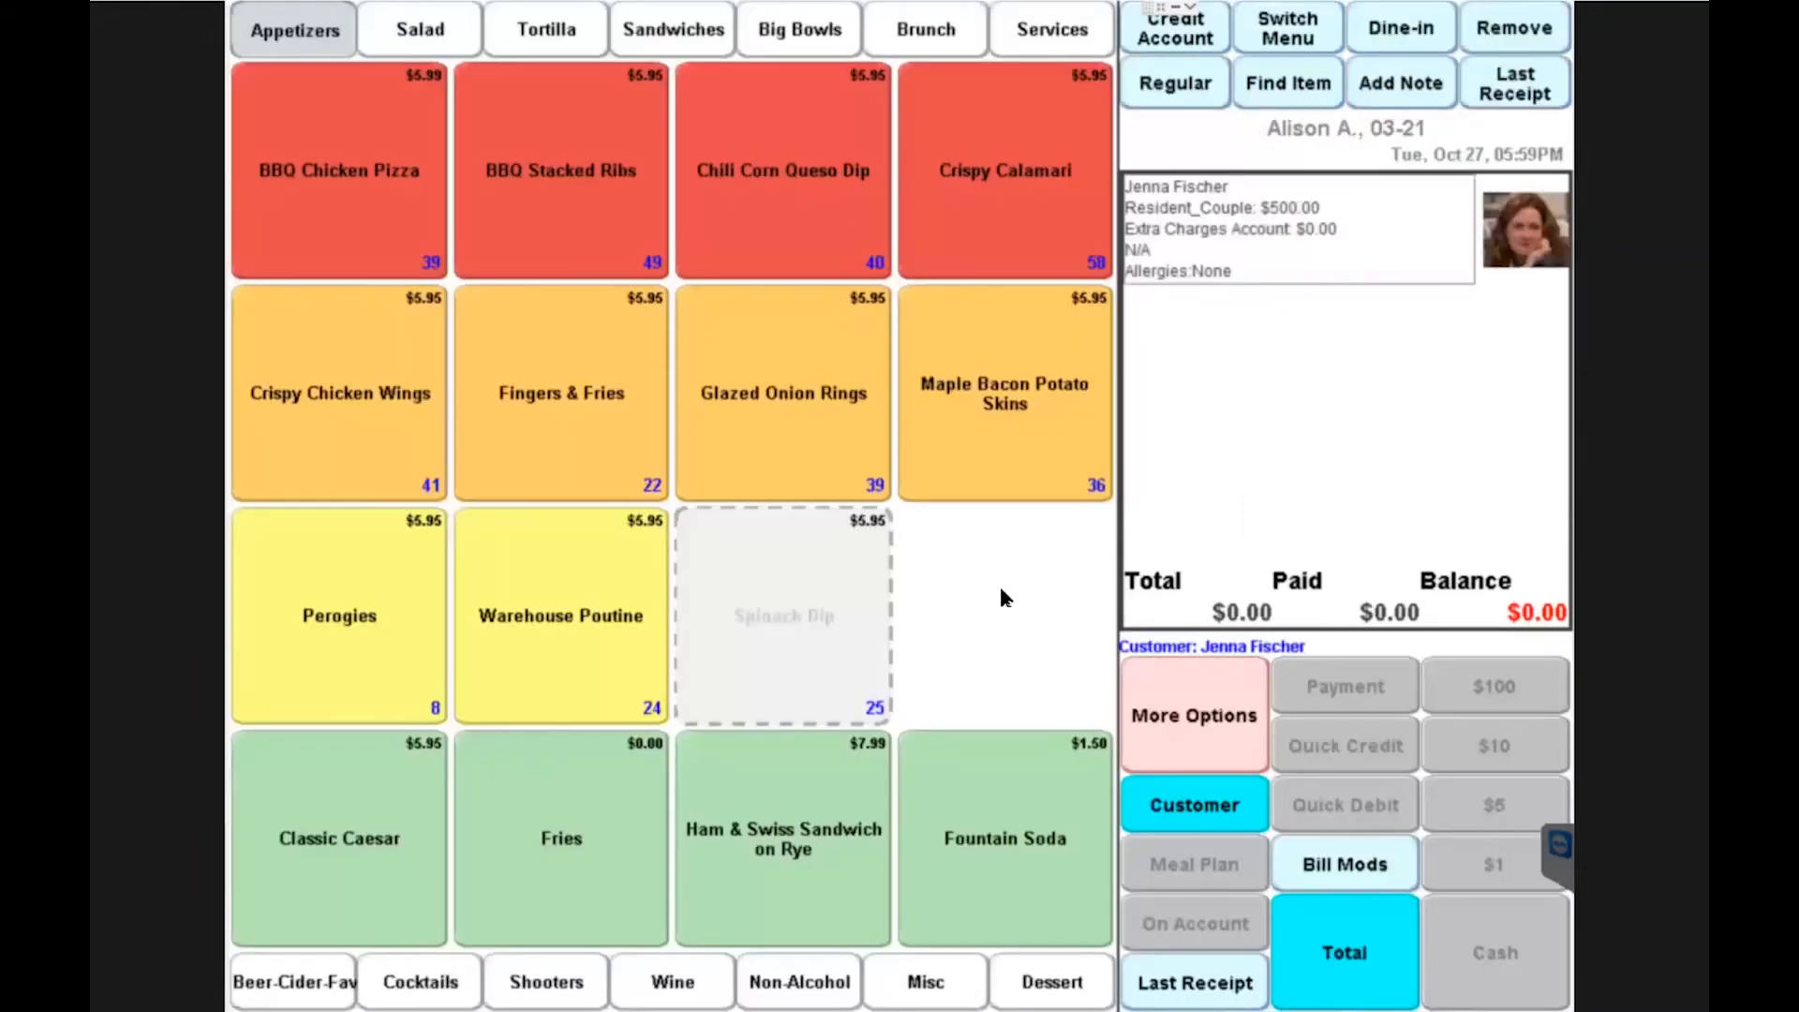
Step: Add Perogies and a Warehouse Caesar with Crispy Chicken to the order
click(339, 616)
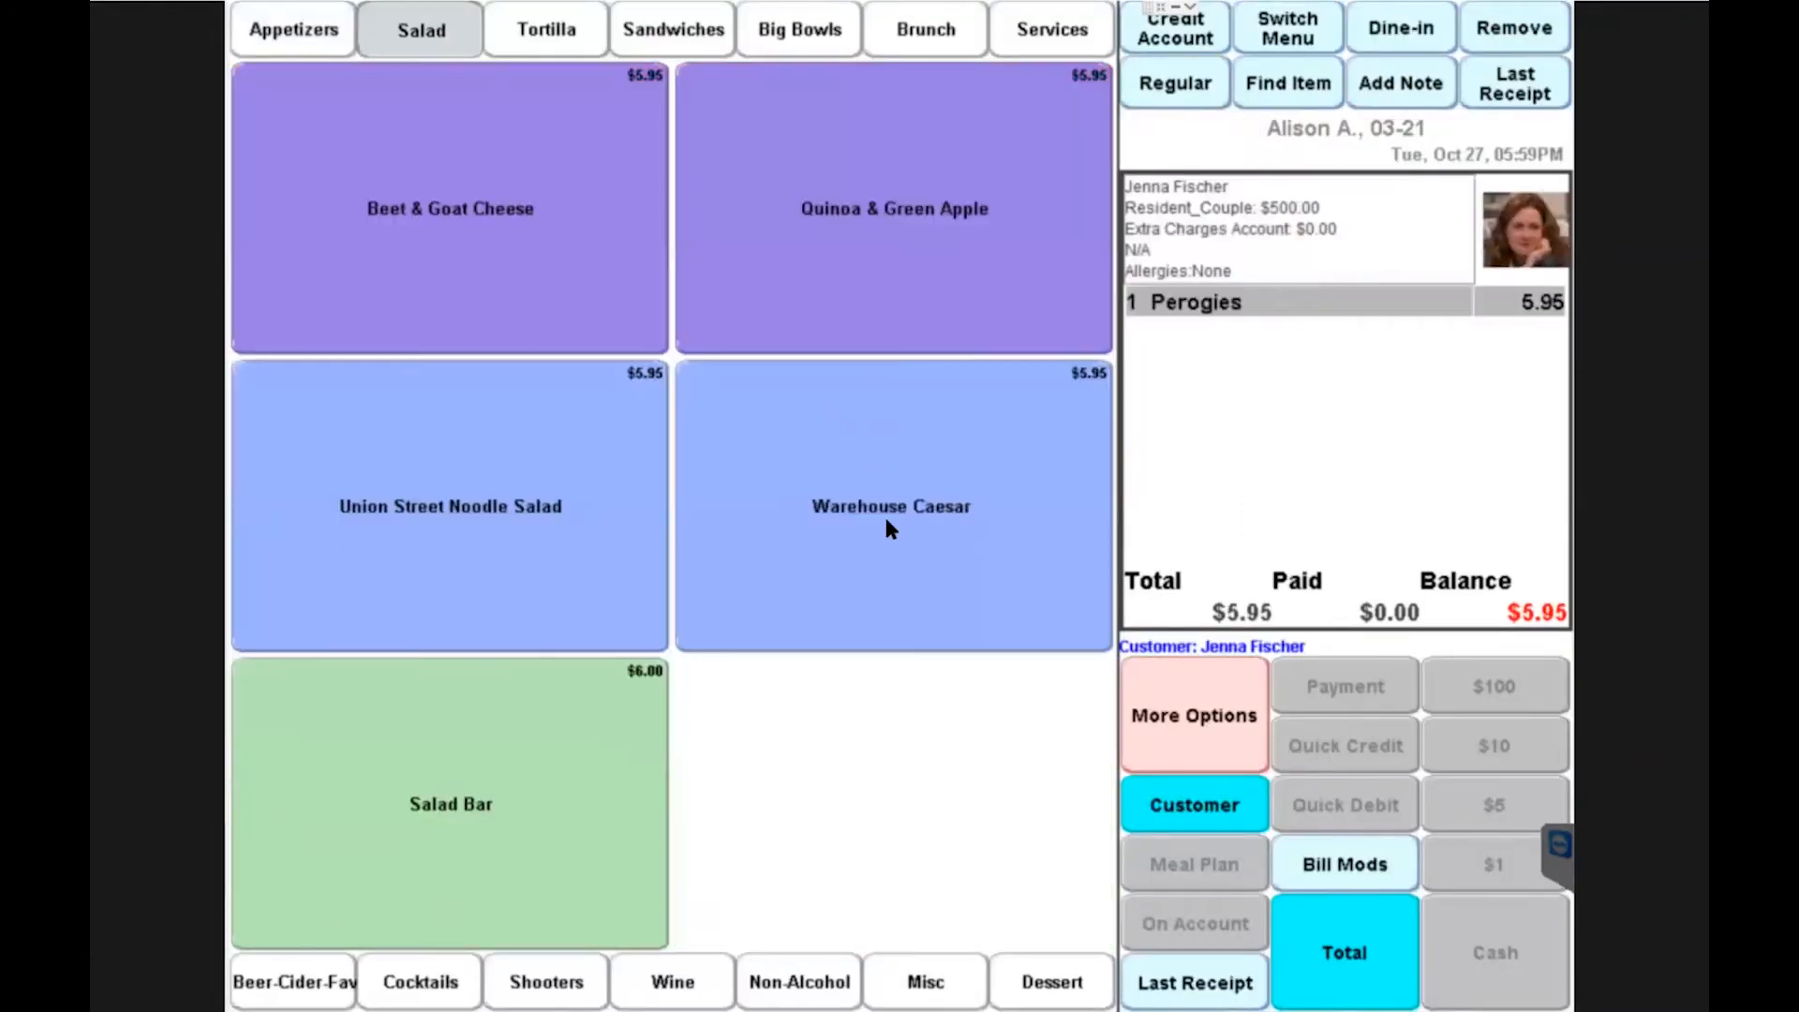
click(888, 522)
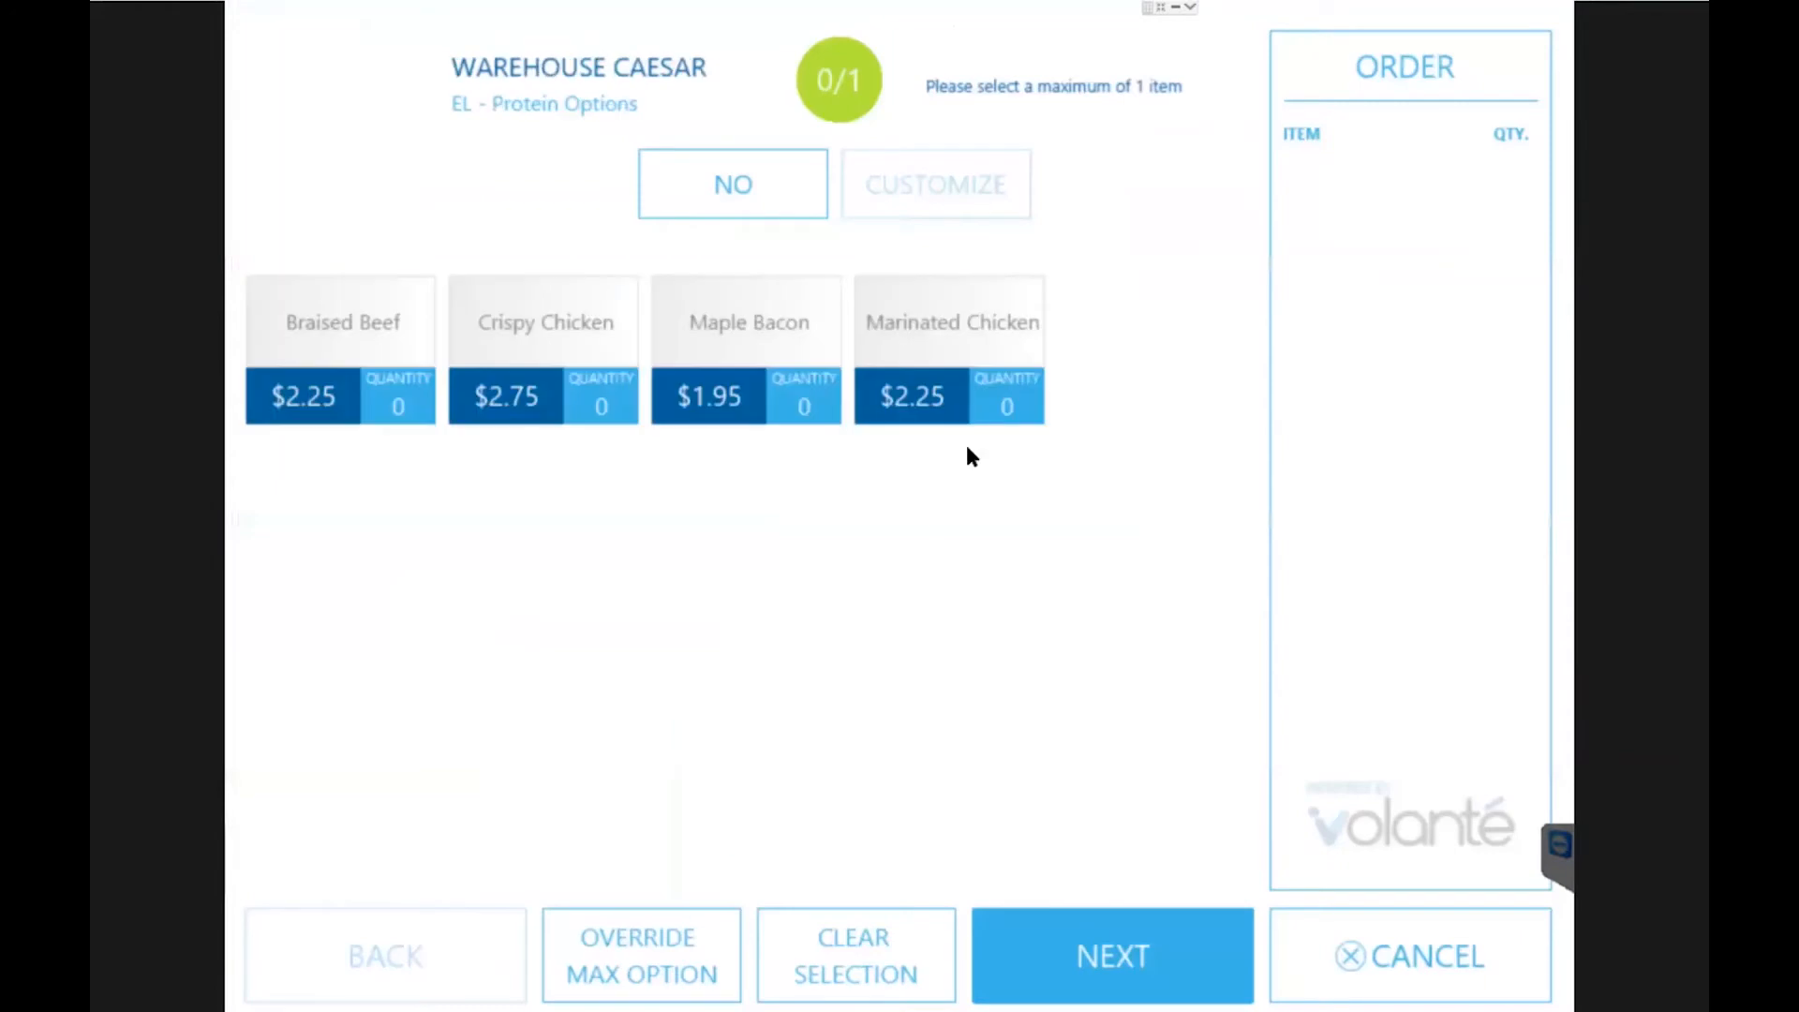
click(630, 323)
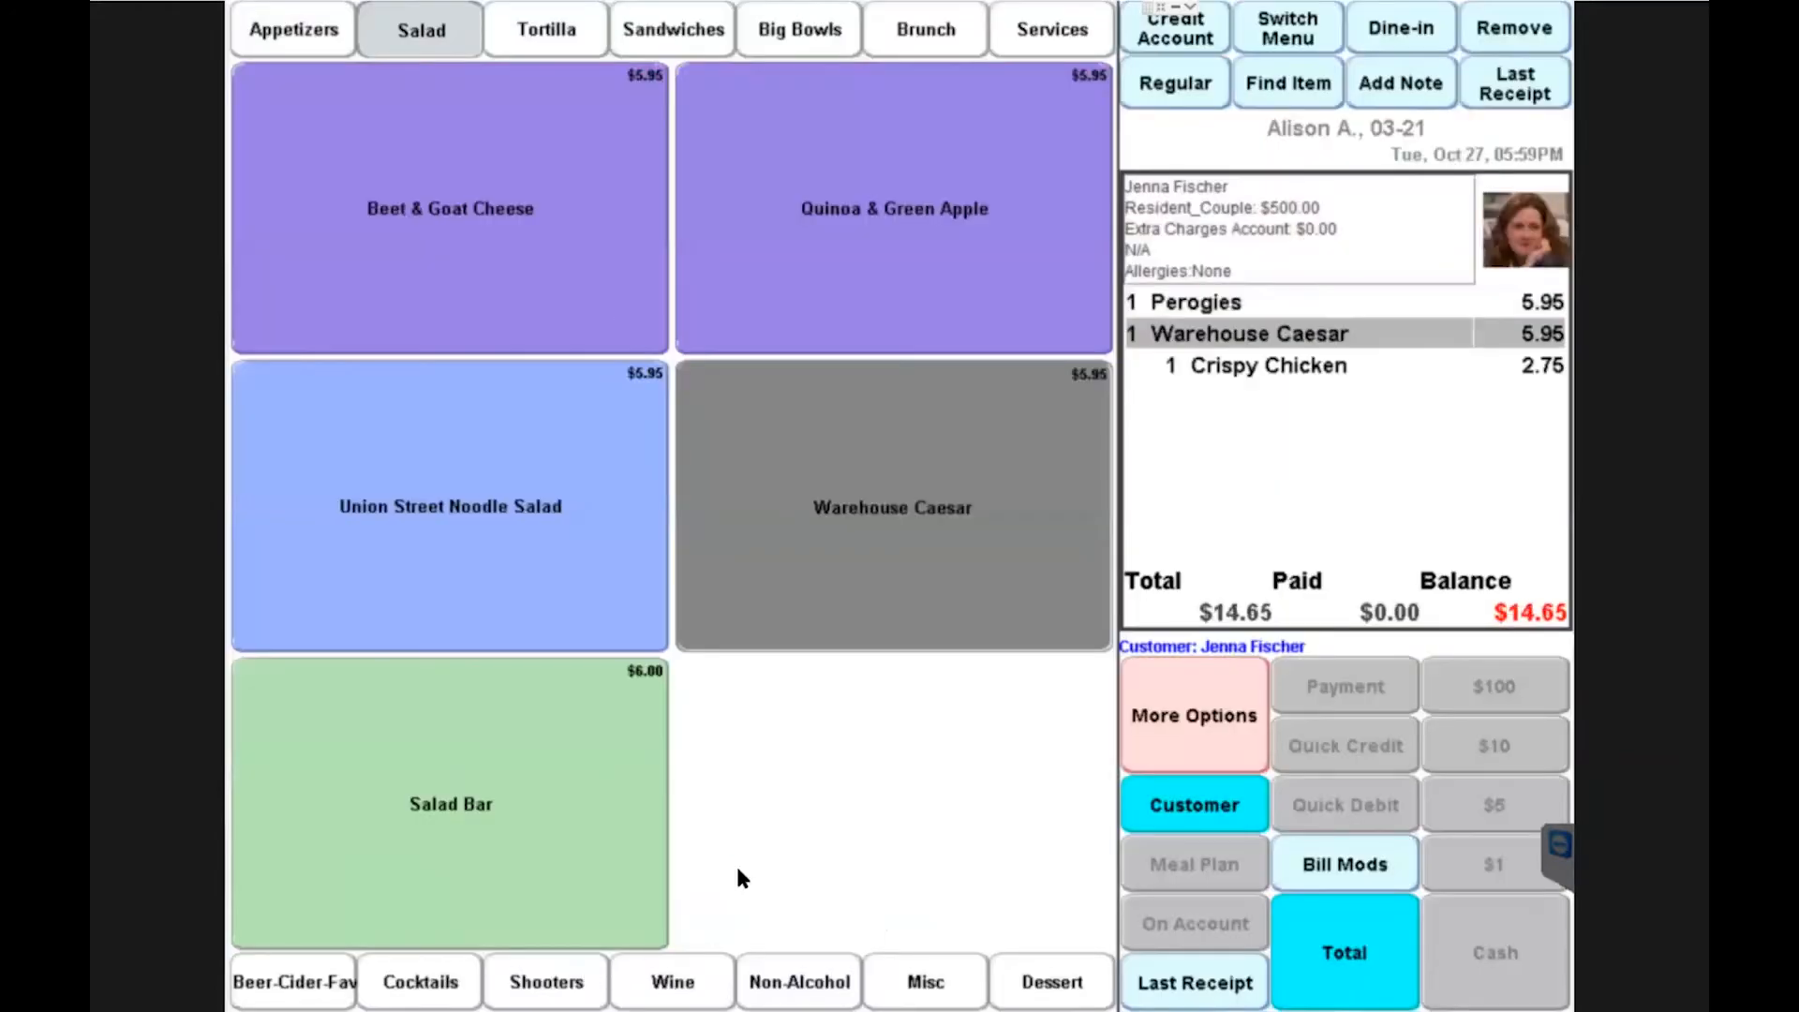
Step: Add a 6oz Barefoot Merlot from the wine menu and total the order
click(669, 980)
click(1001, 208)
click(722, 319)
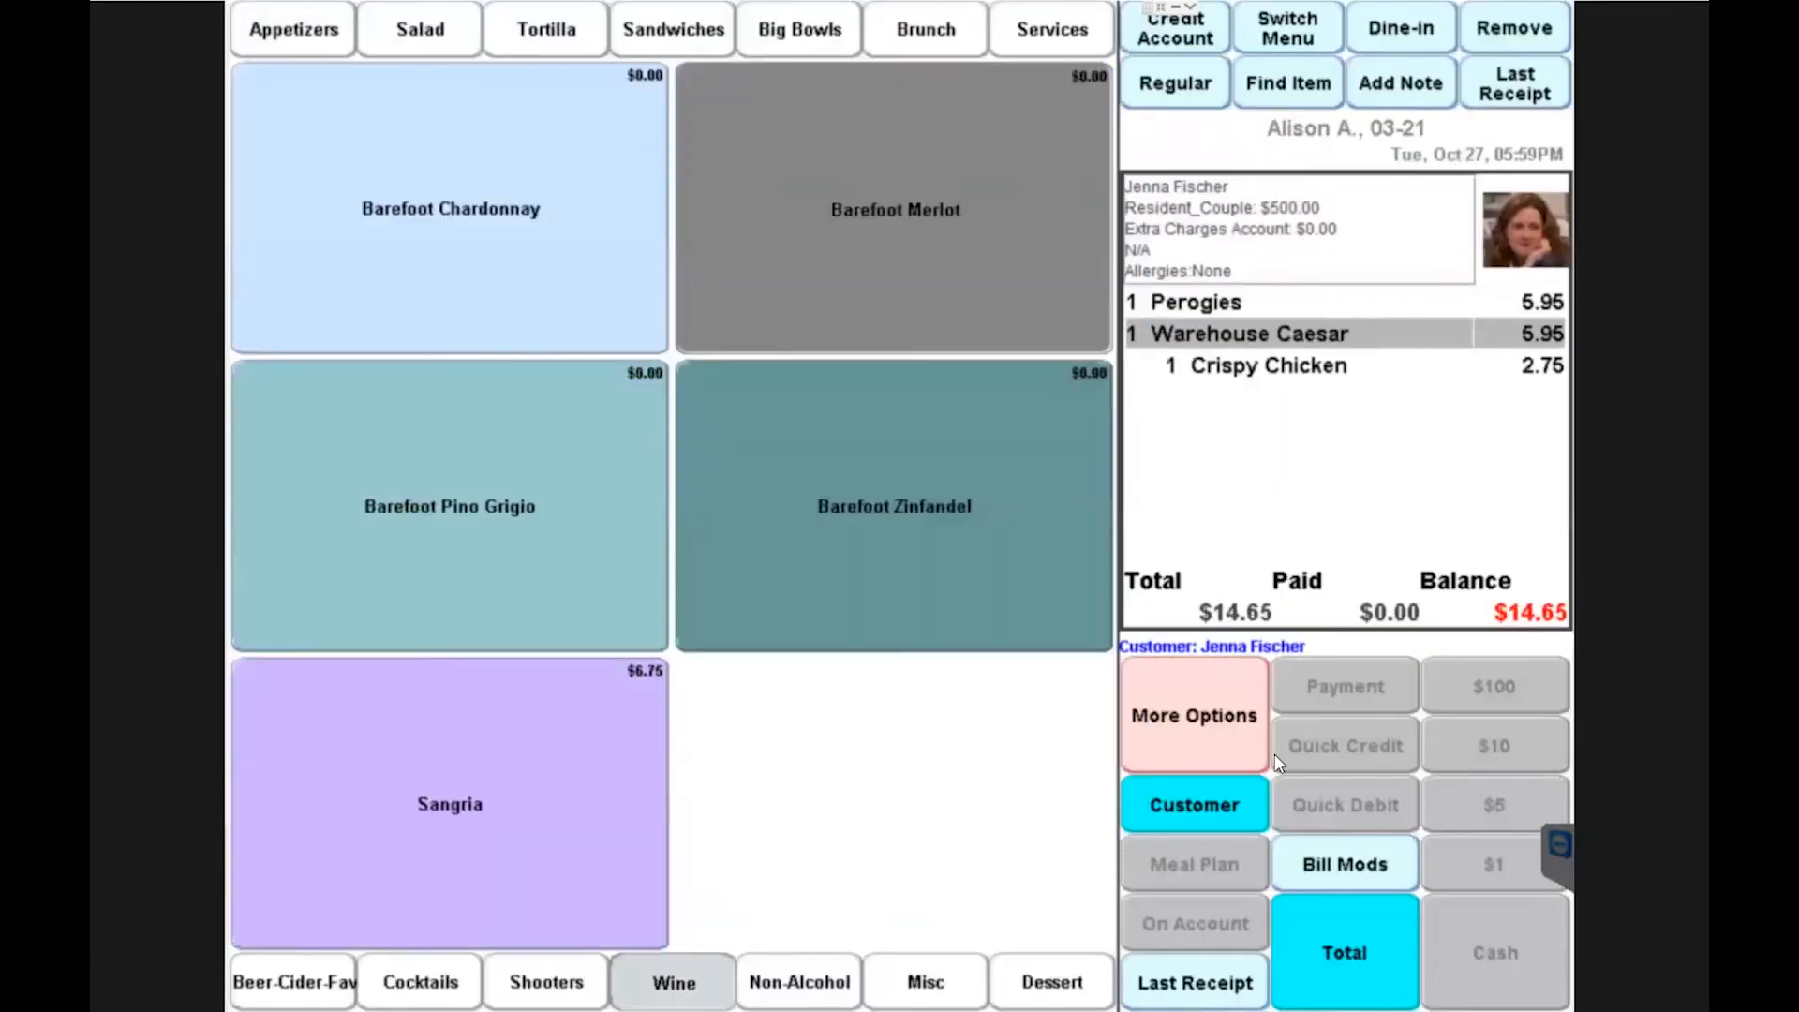
click(1353, 965)
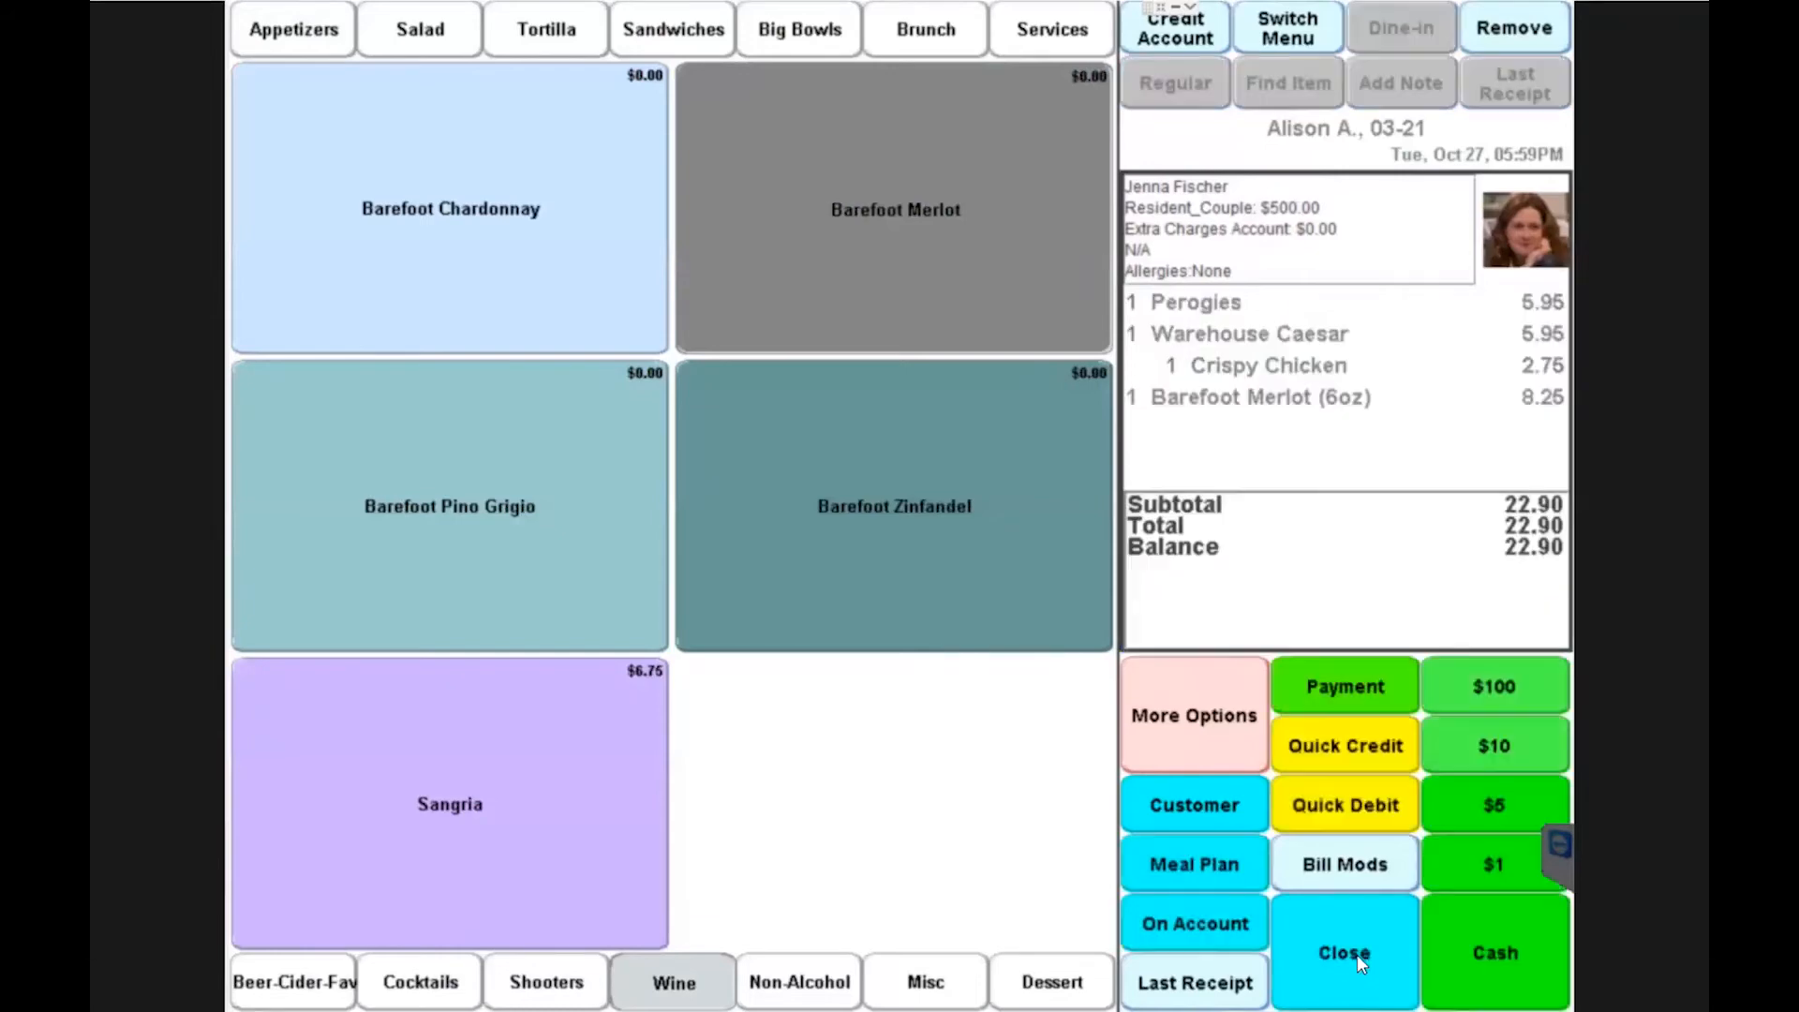
Step: Pay the order on account and close the check
click(1205, 932)
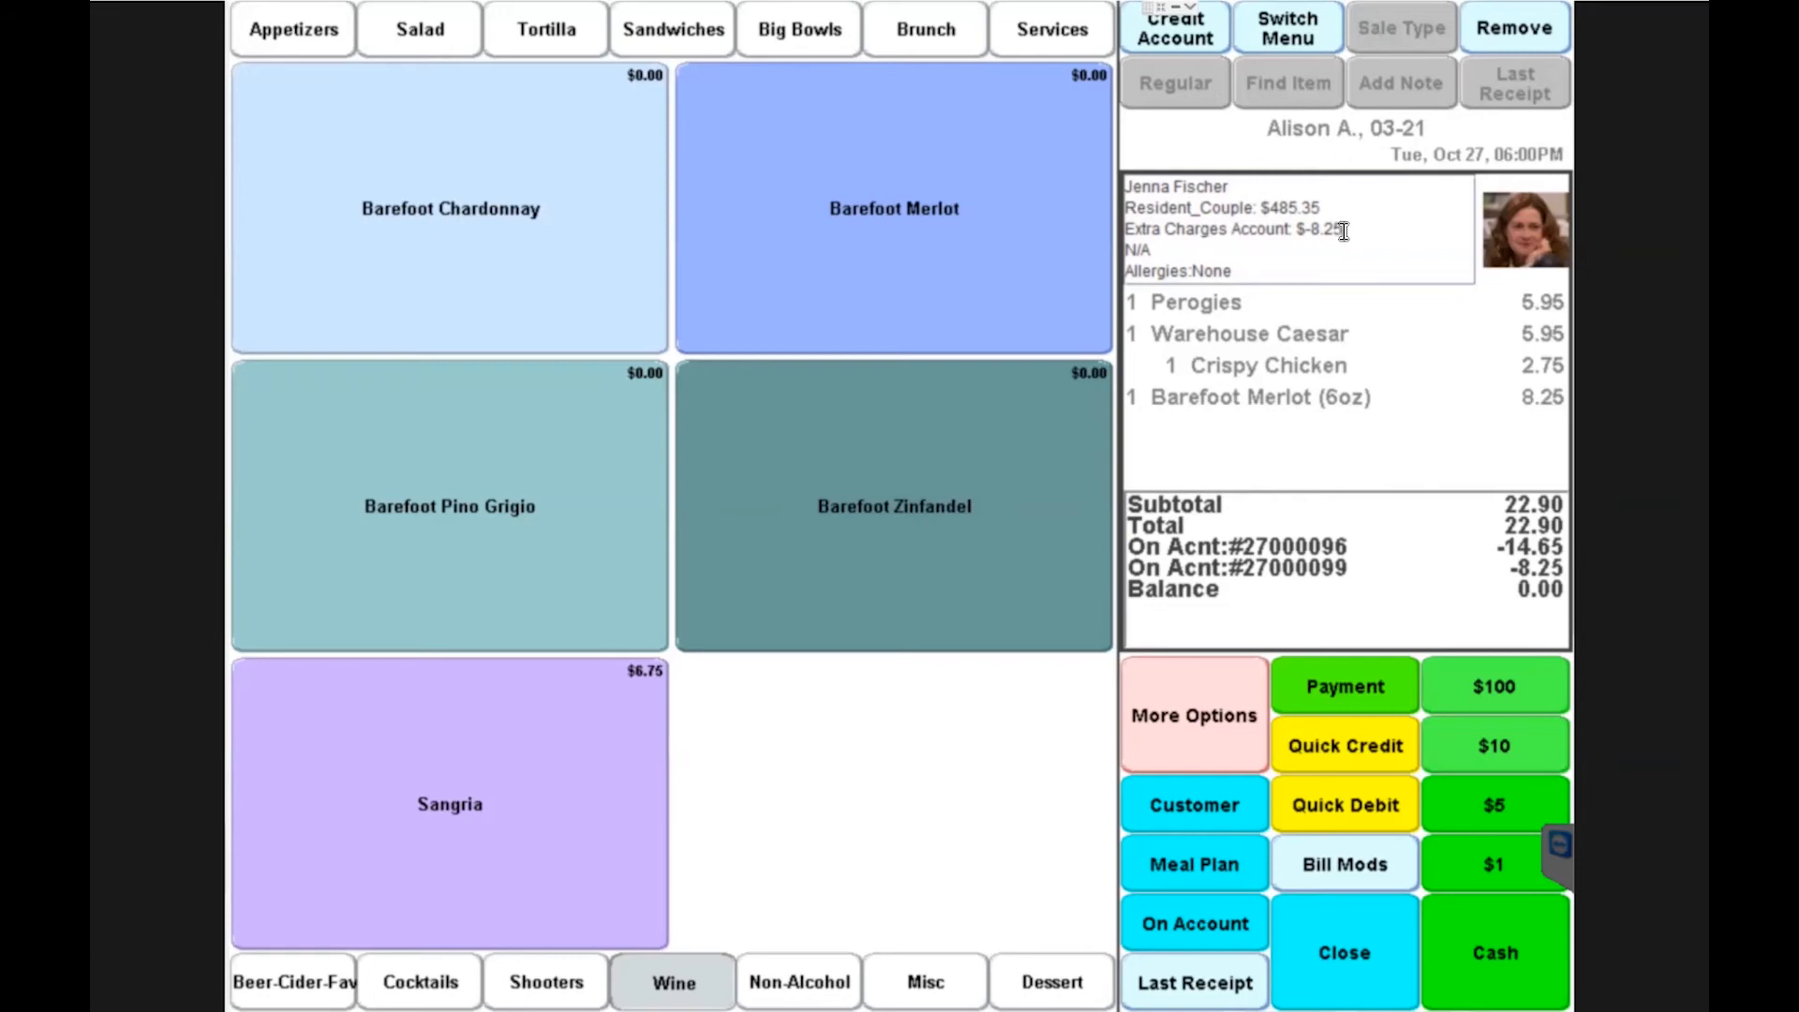
click(1357, 959)
click(1366, 969)
click(788, 683)
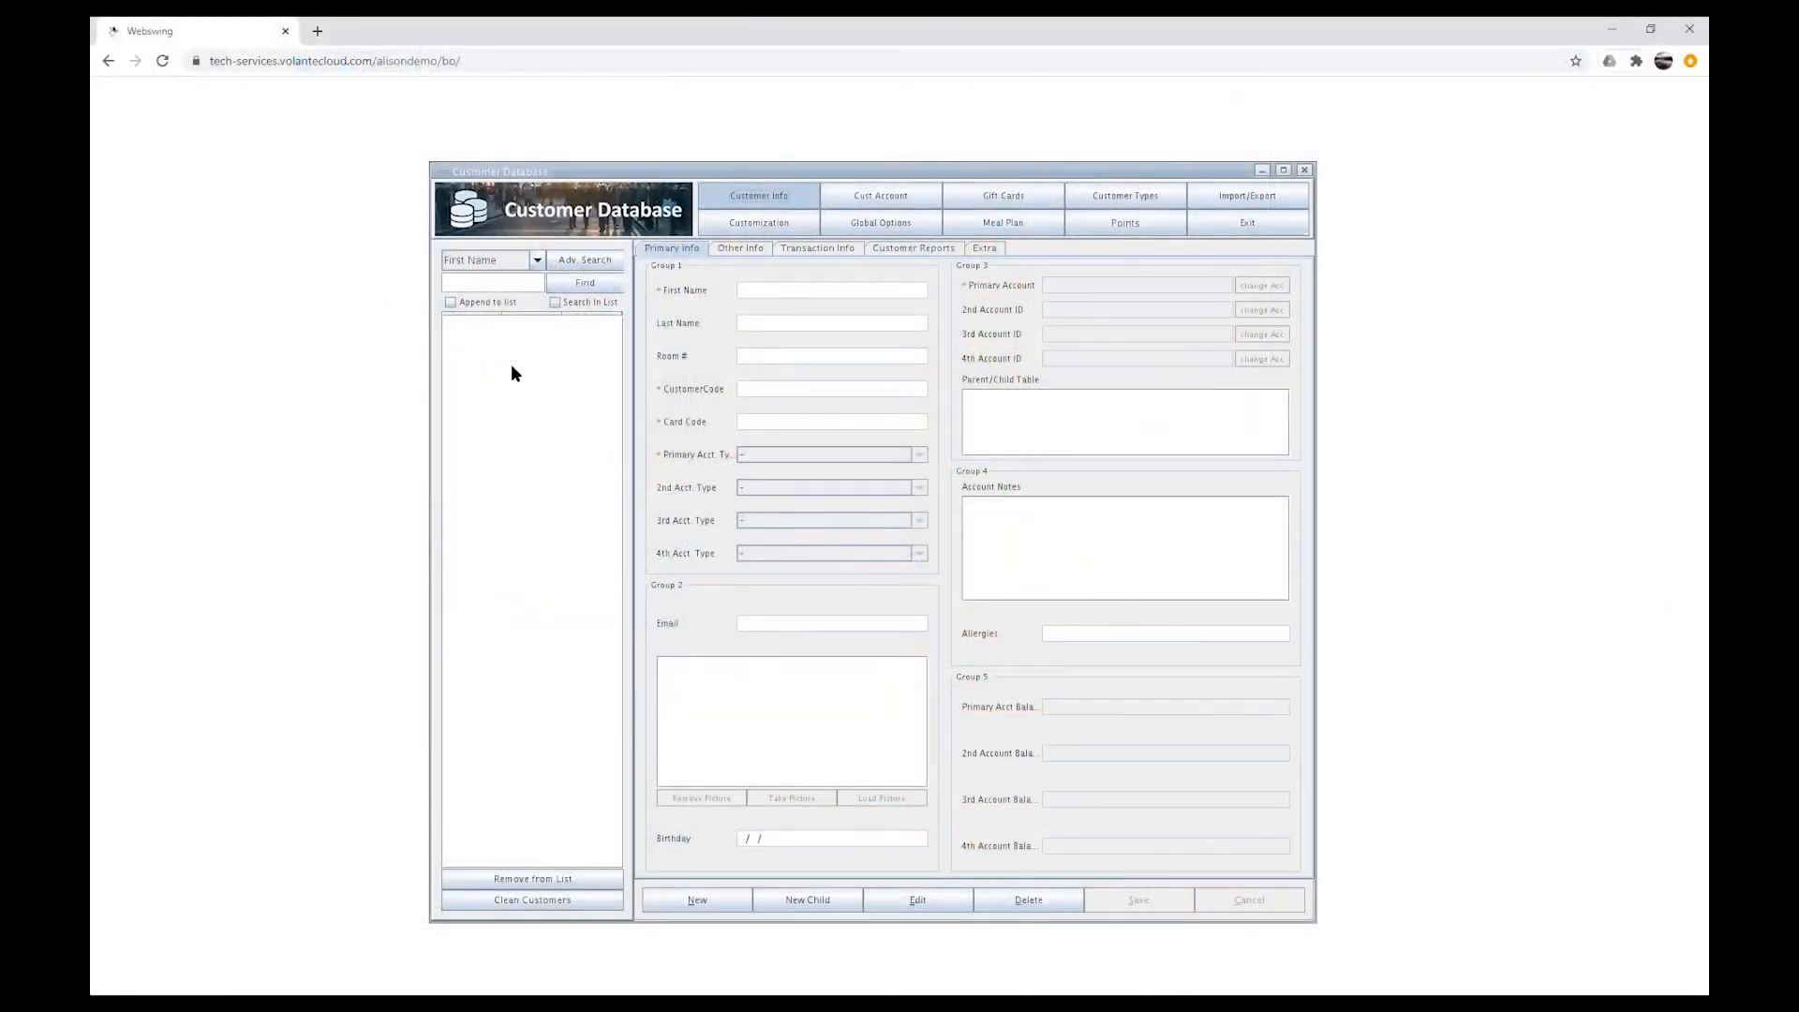
click(575, 282)
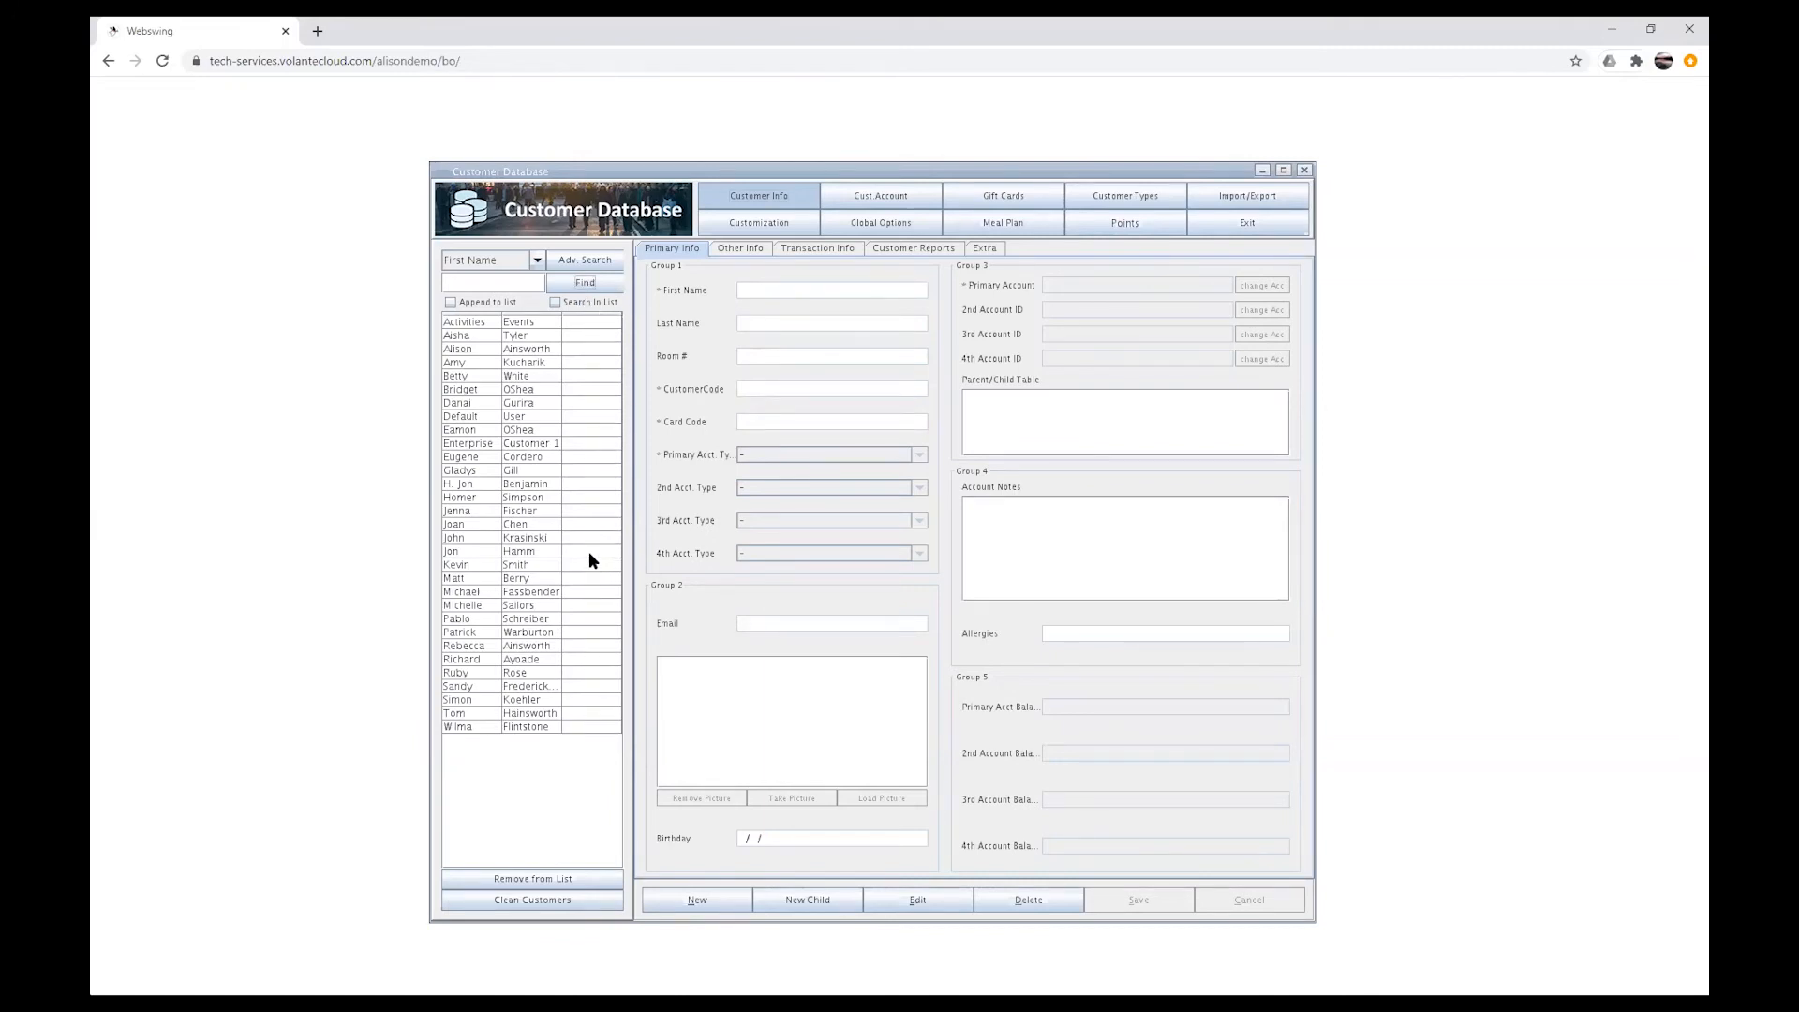
click(473, 540)
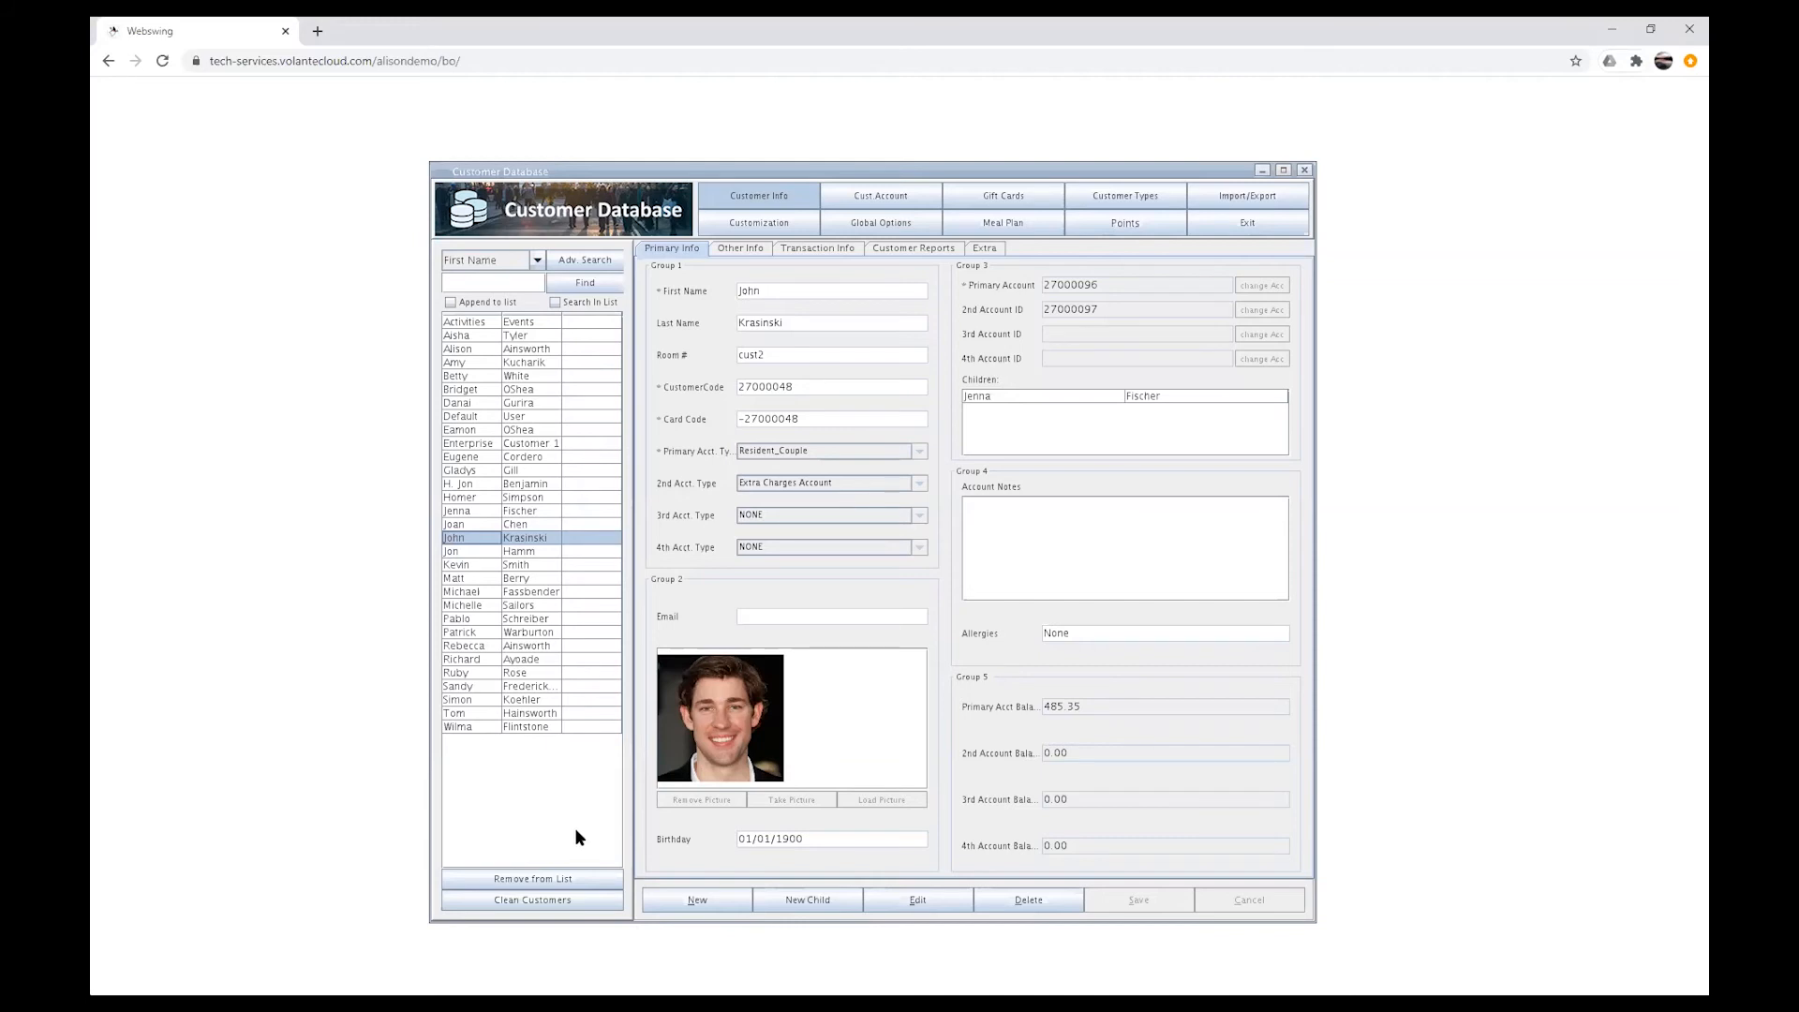
click(497, 511)
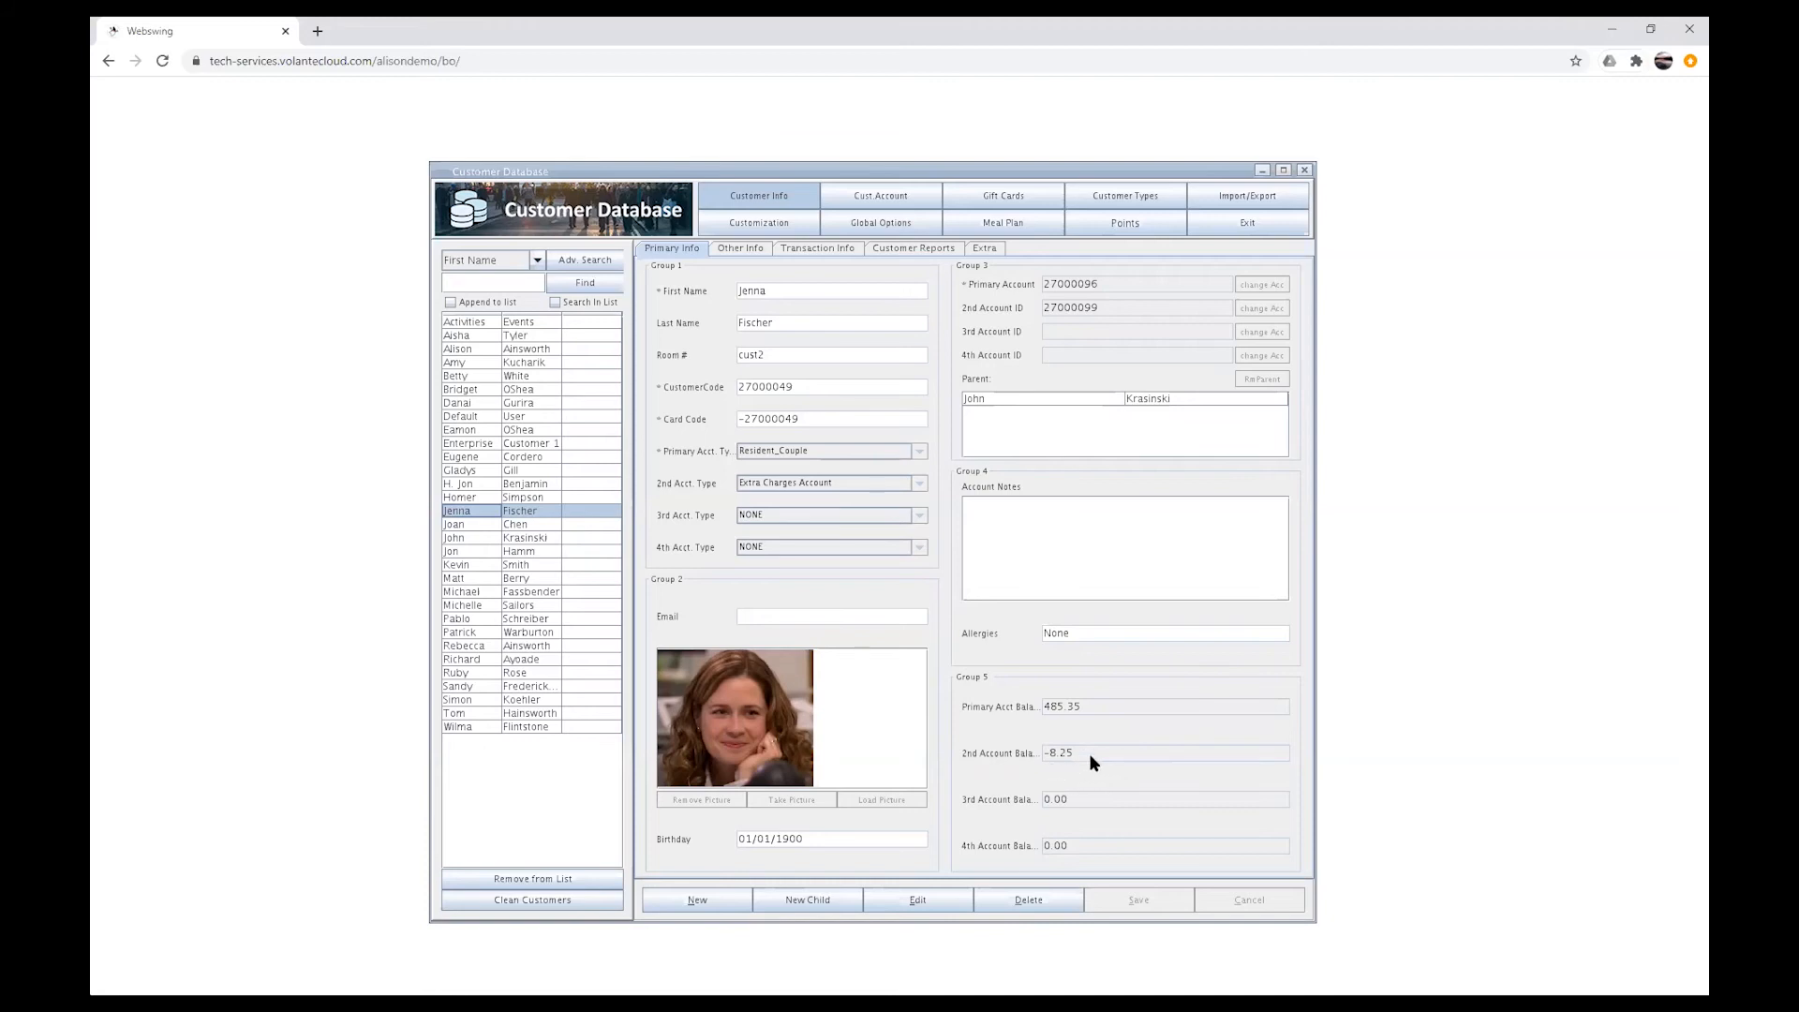
Step: Display Jenna Fischer's transaction history and open the closed check's details
click(809, 249)
click(1276, 296)
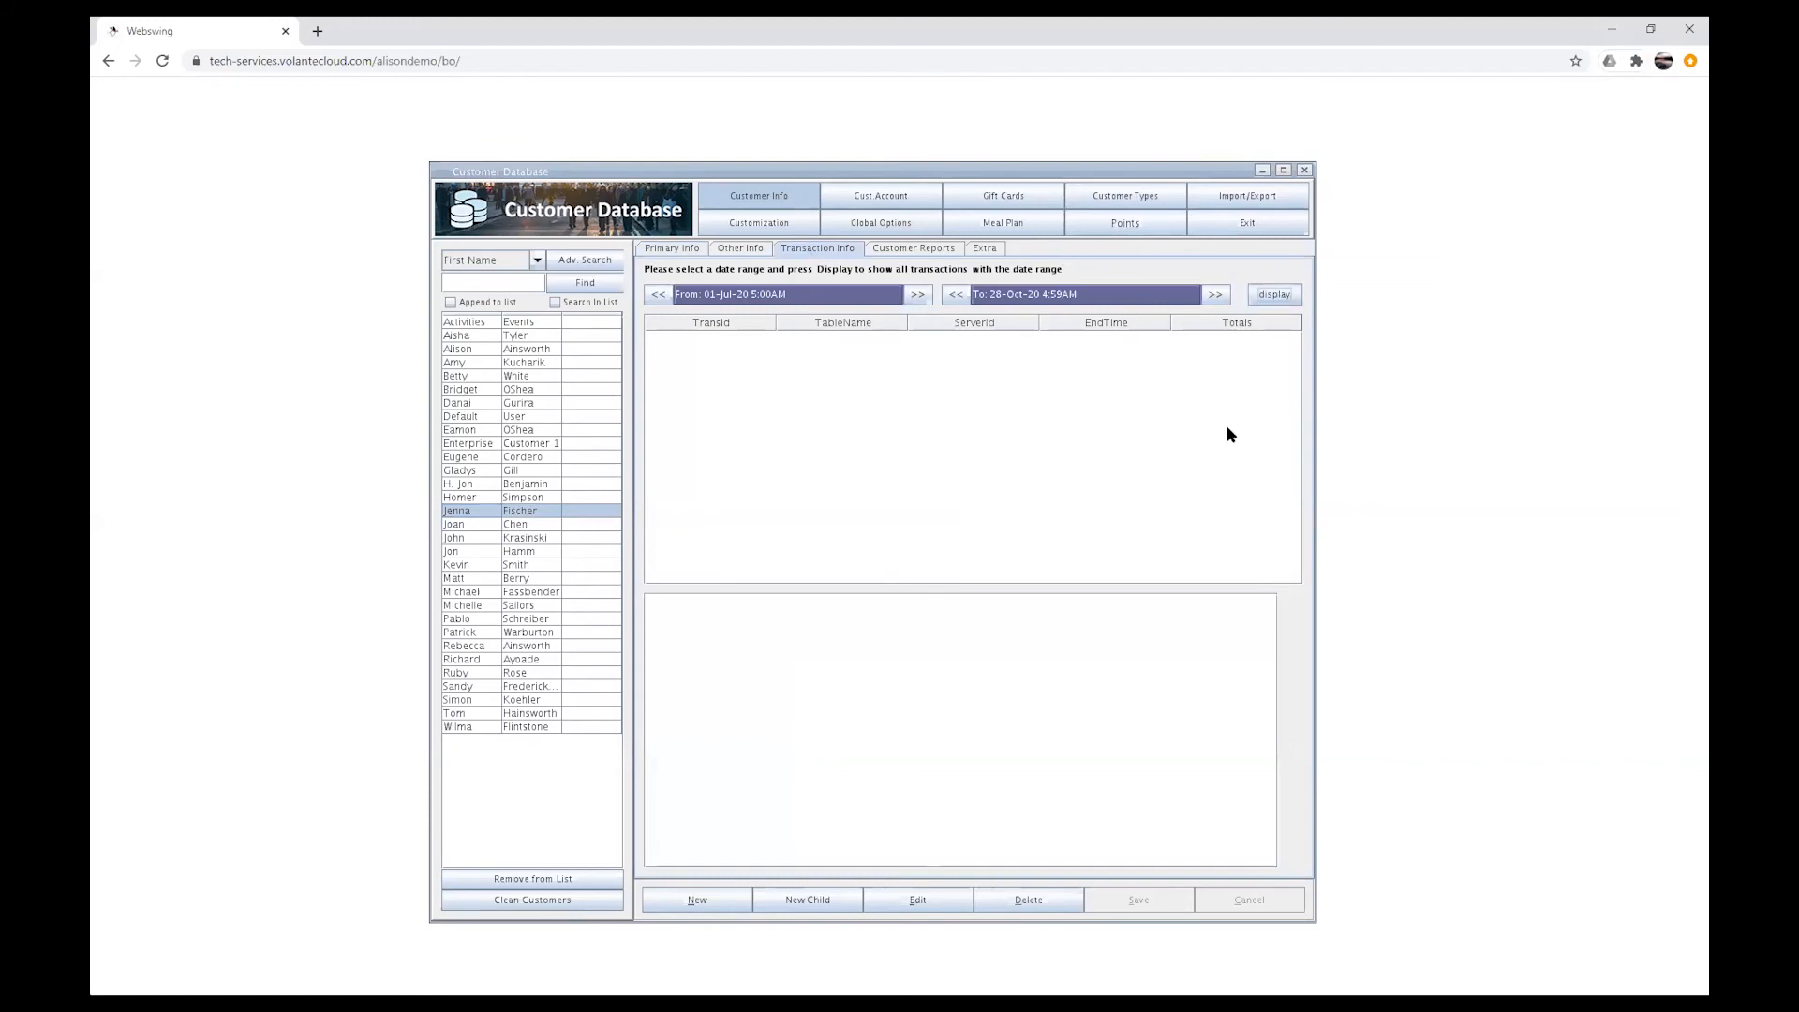
click(1032, 336)
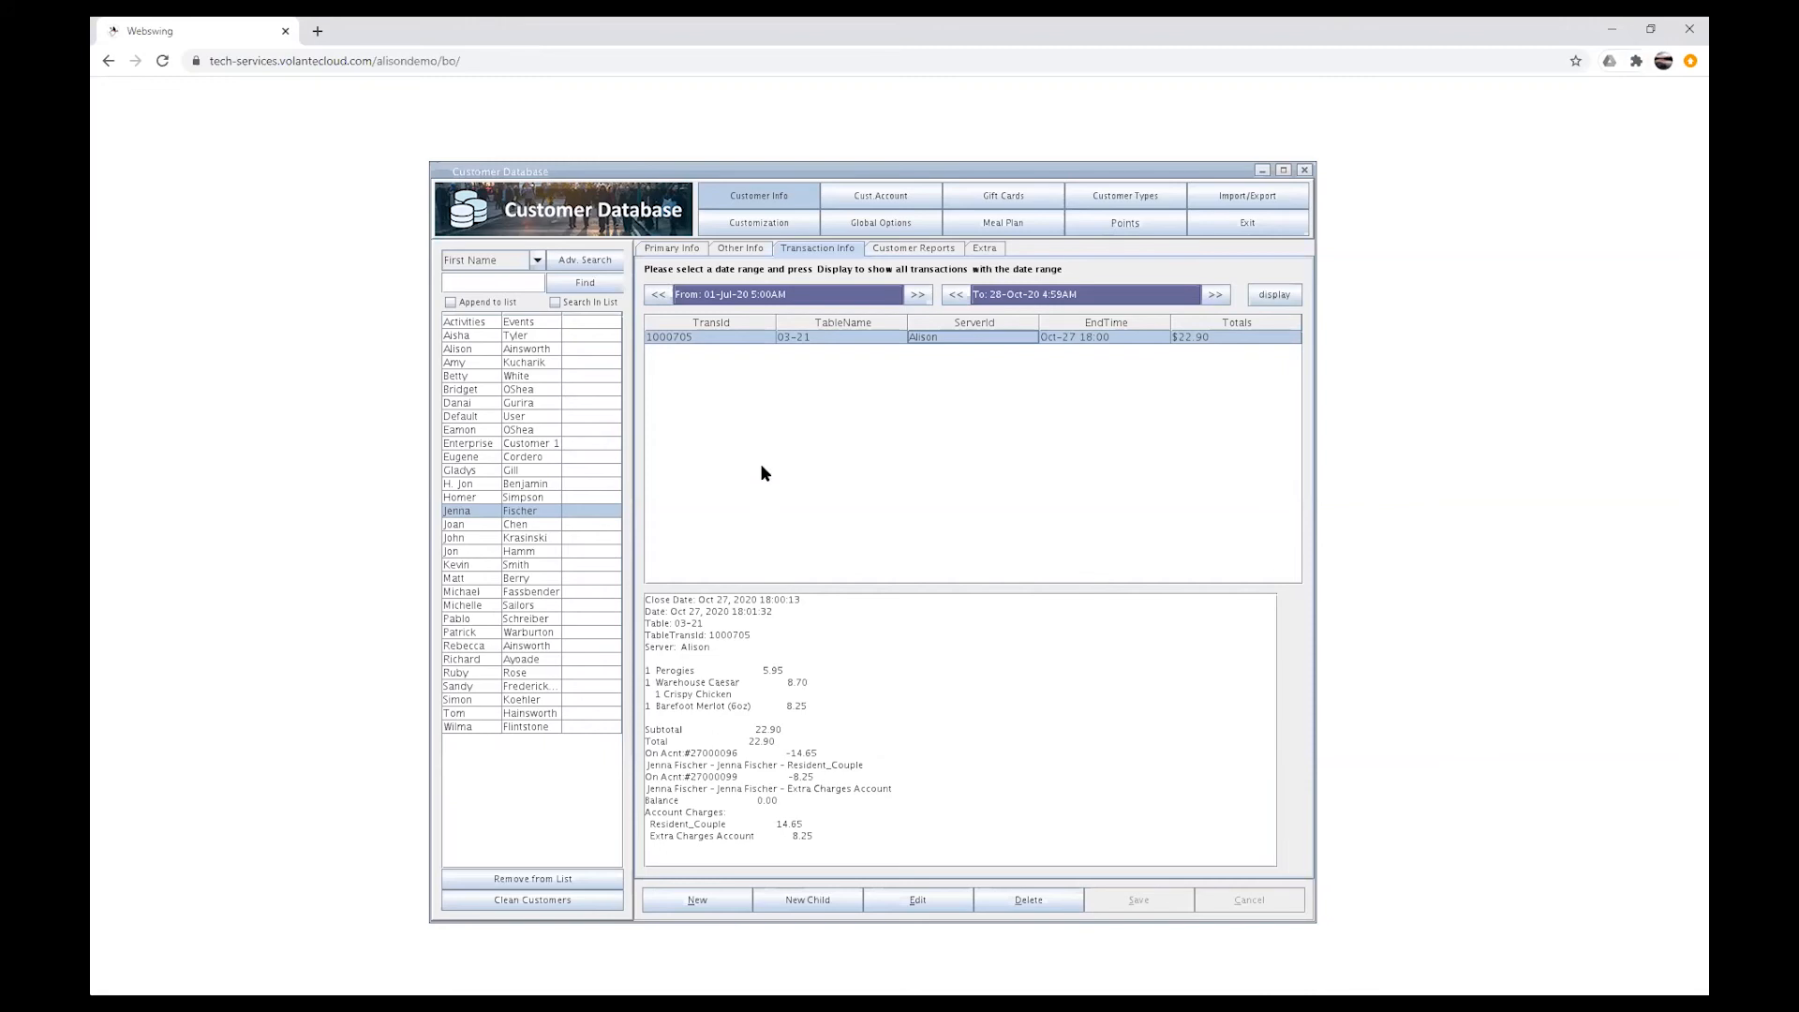
Step: Display John Krasinski's transaction history, then reselect Jenna Fischer
click(577, 534)
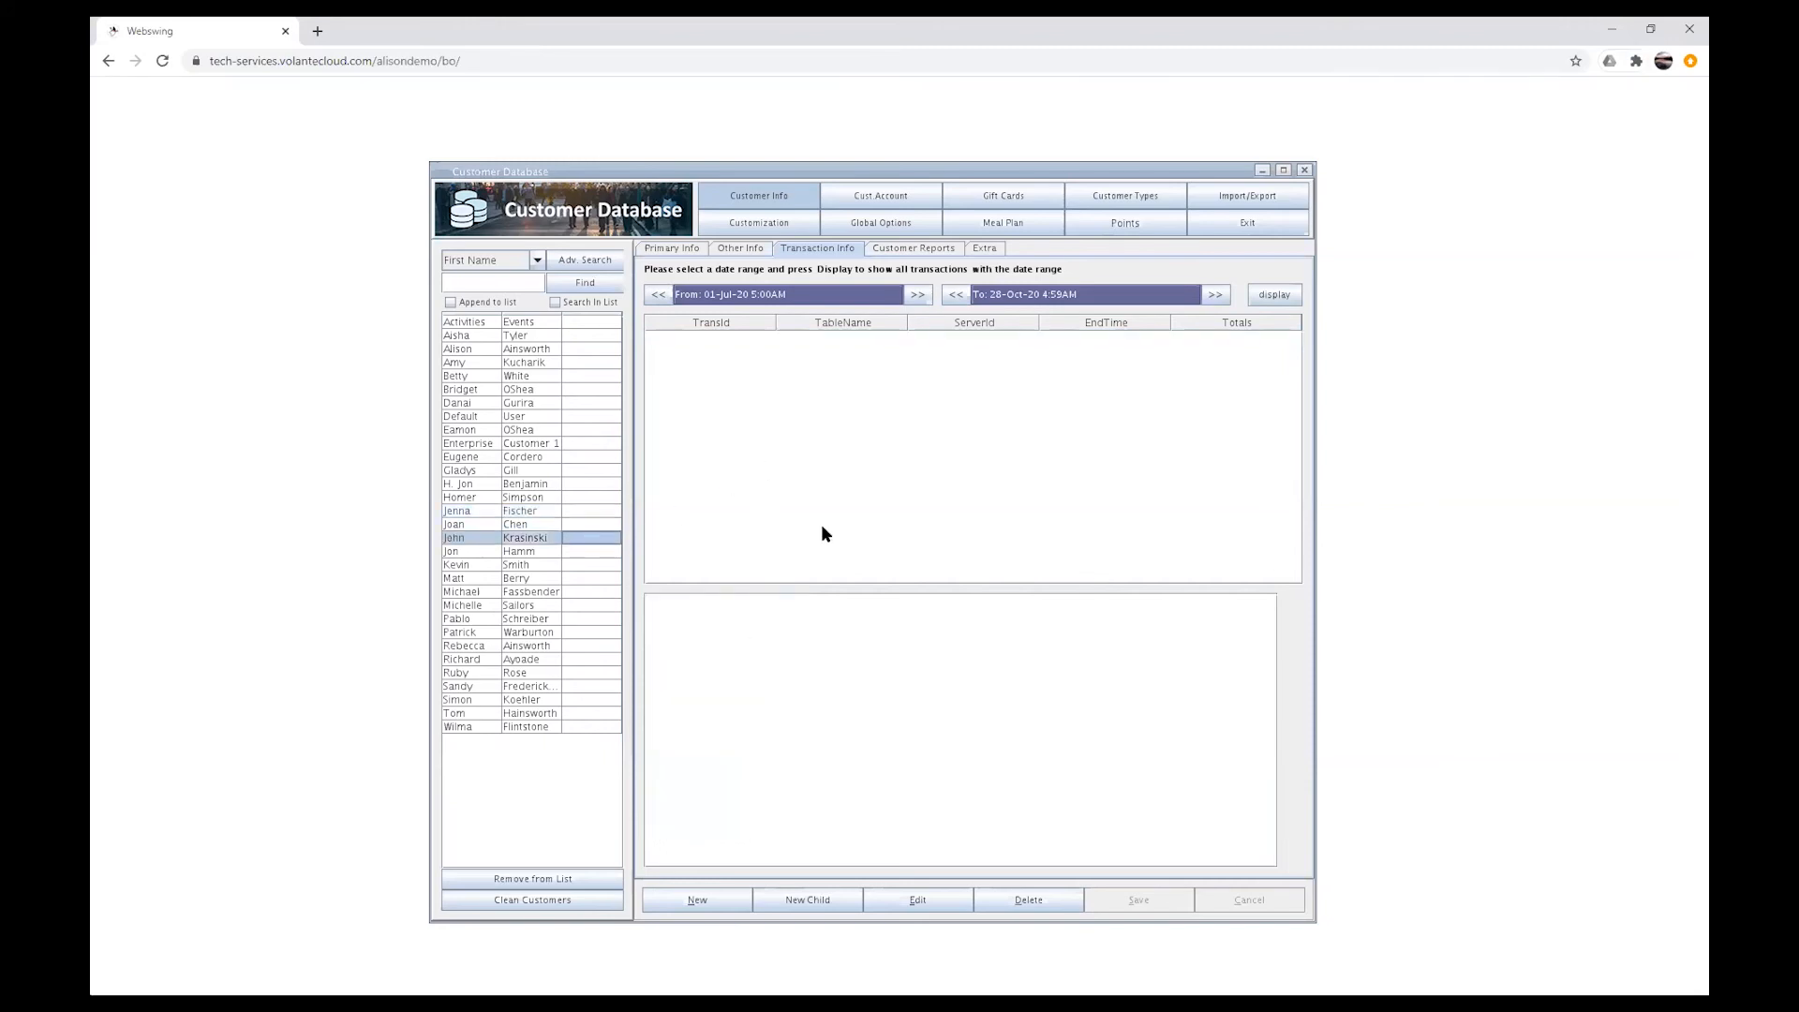
click(1269, 295)
click(485, 511)
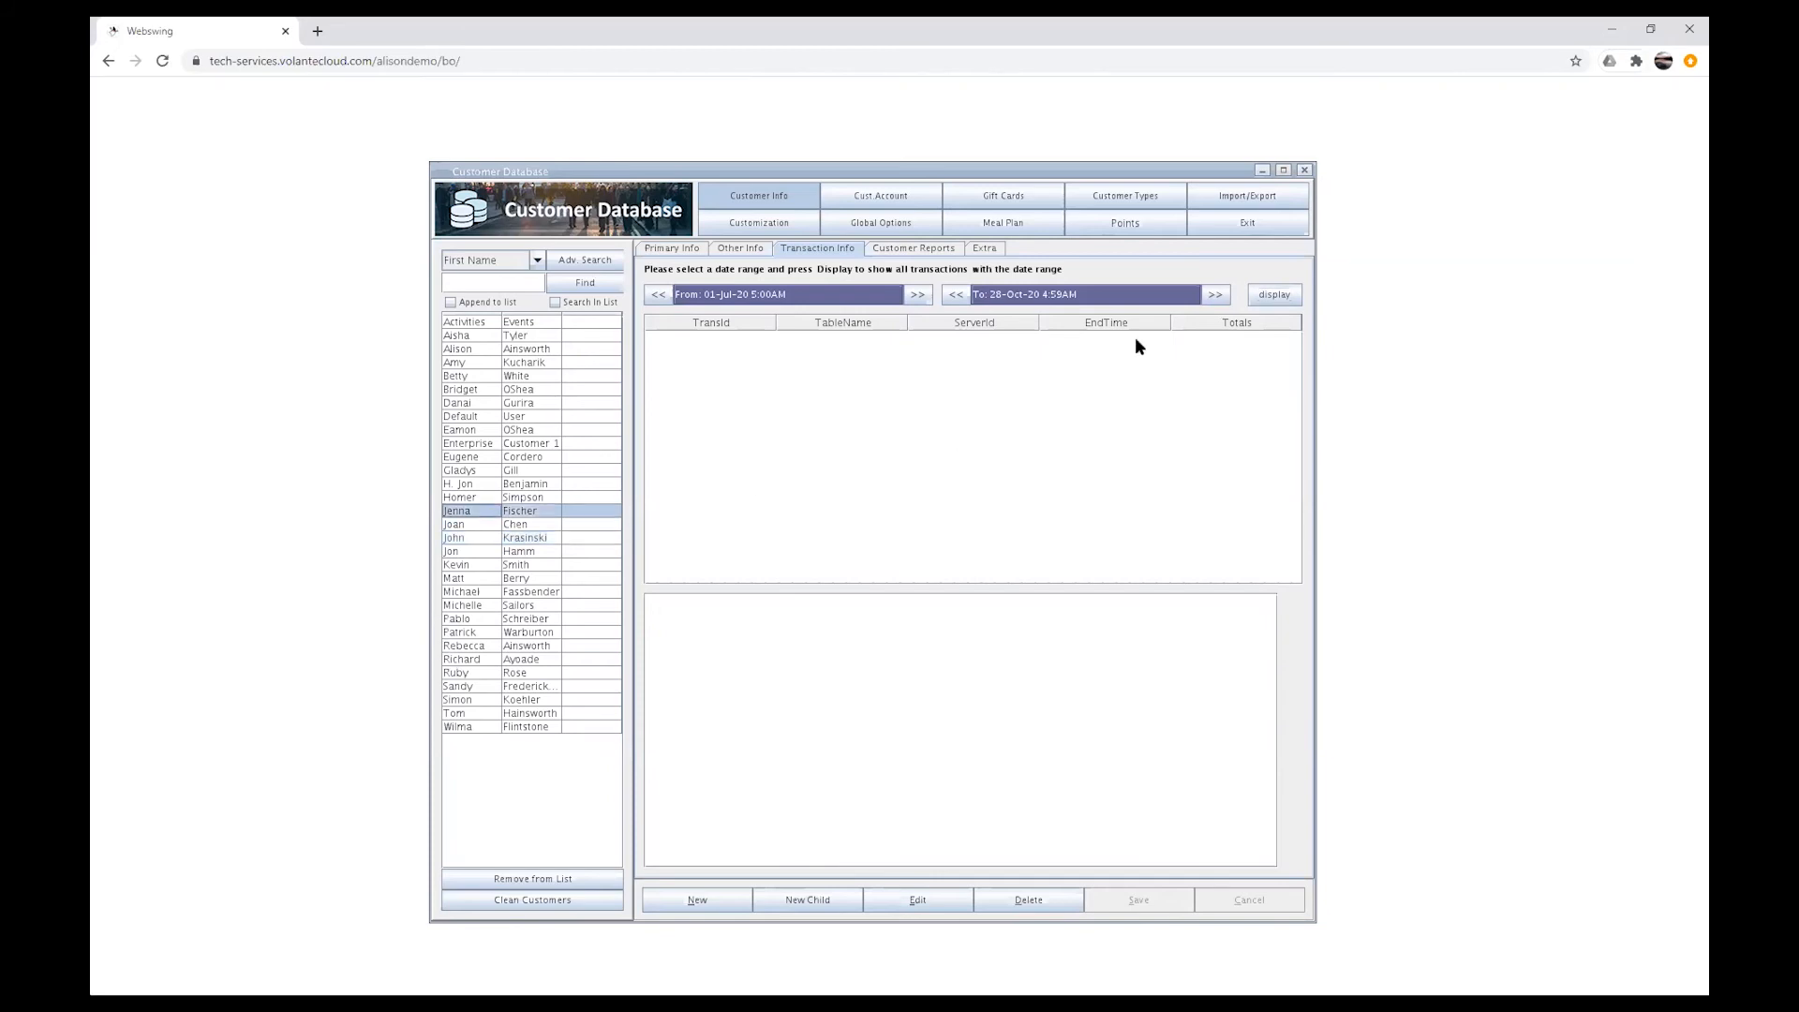
Step: Display Jenna Fischer's transactions for the selected date range, then return to her primary info
click(1284, 297)
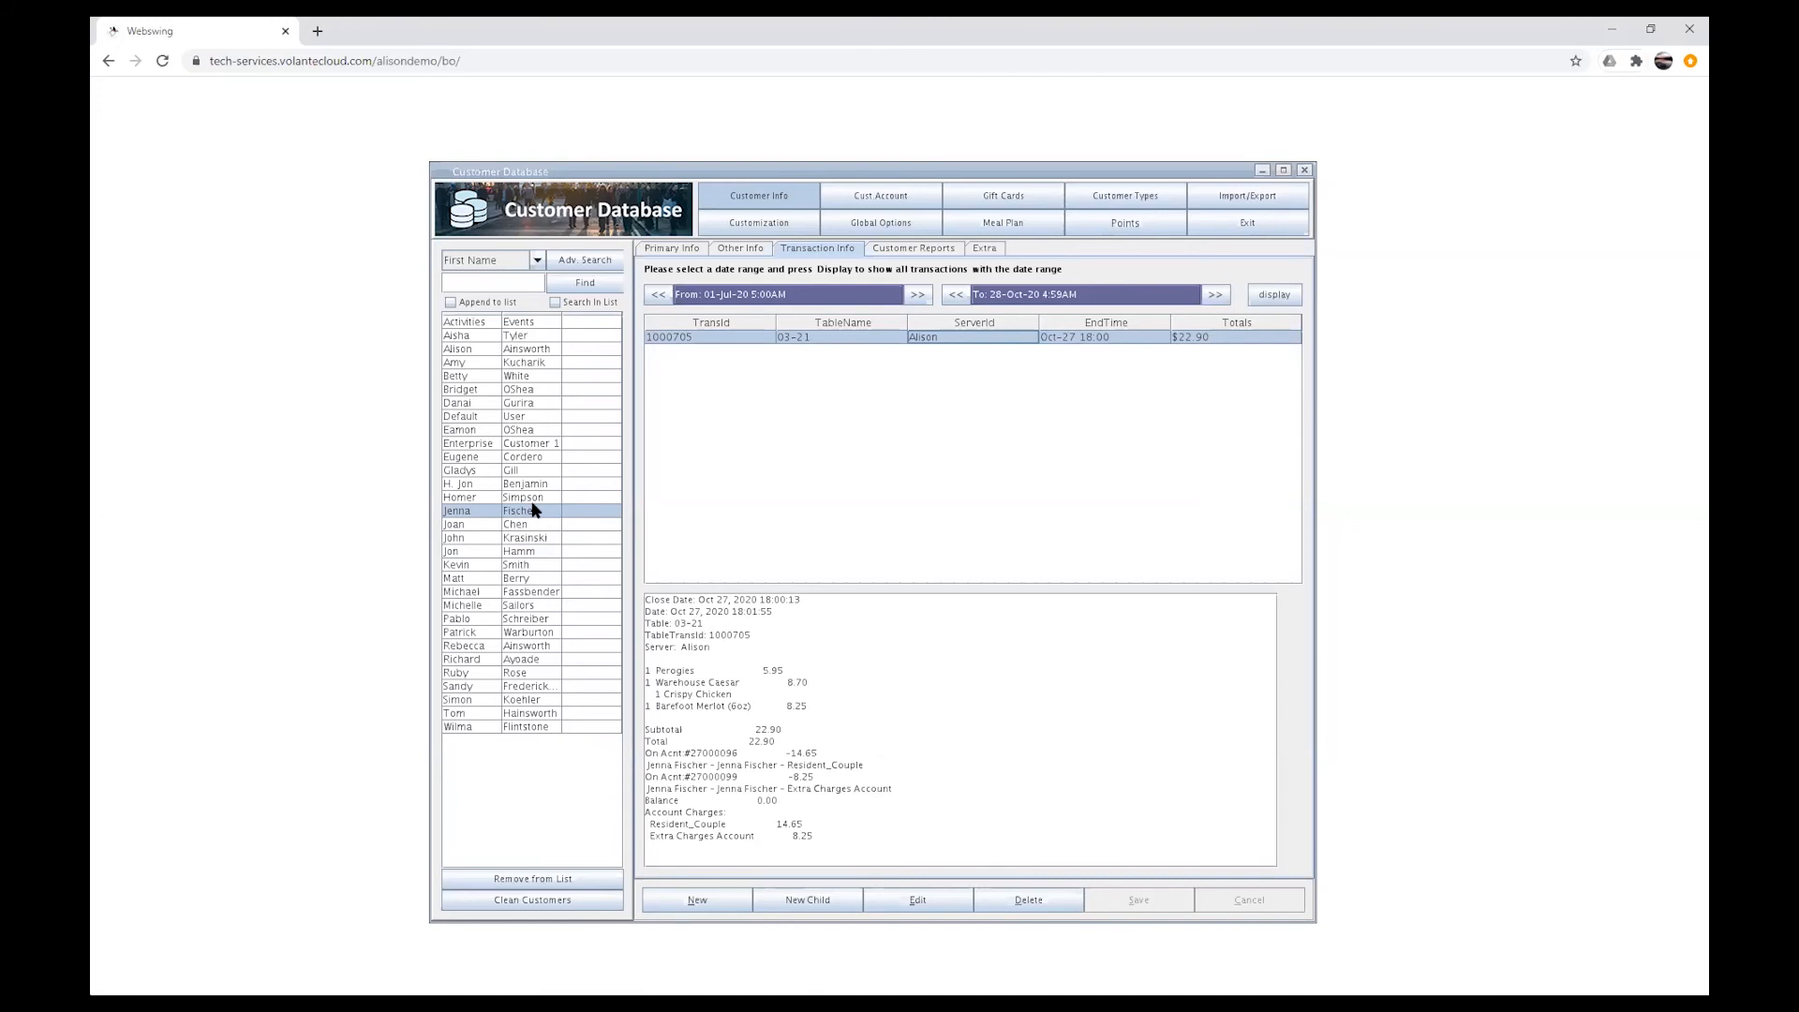
click(668, 249)
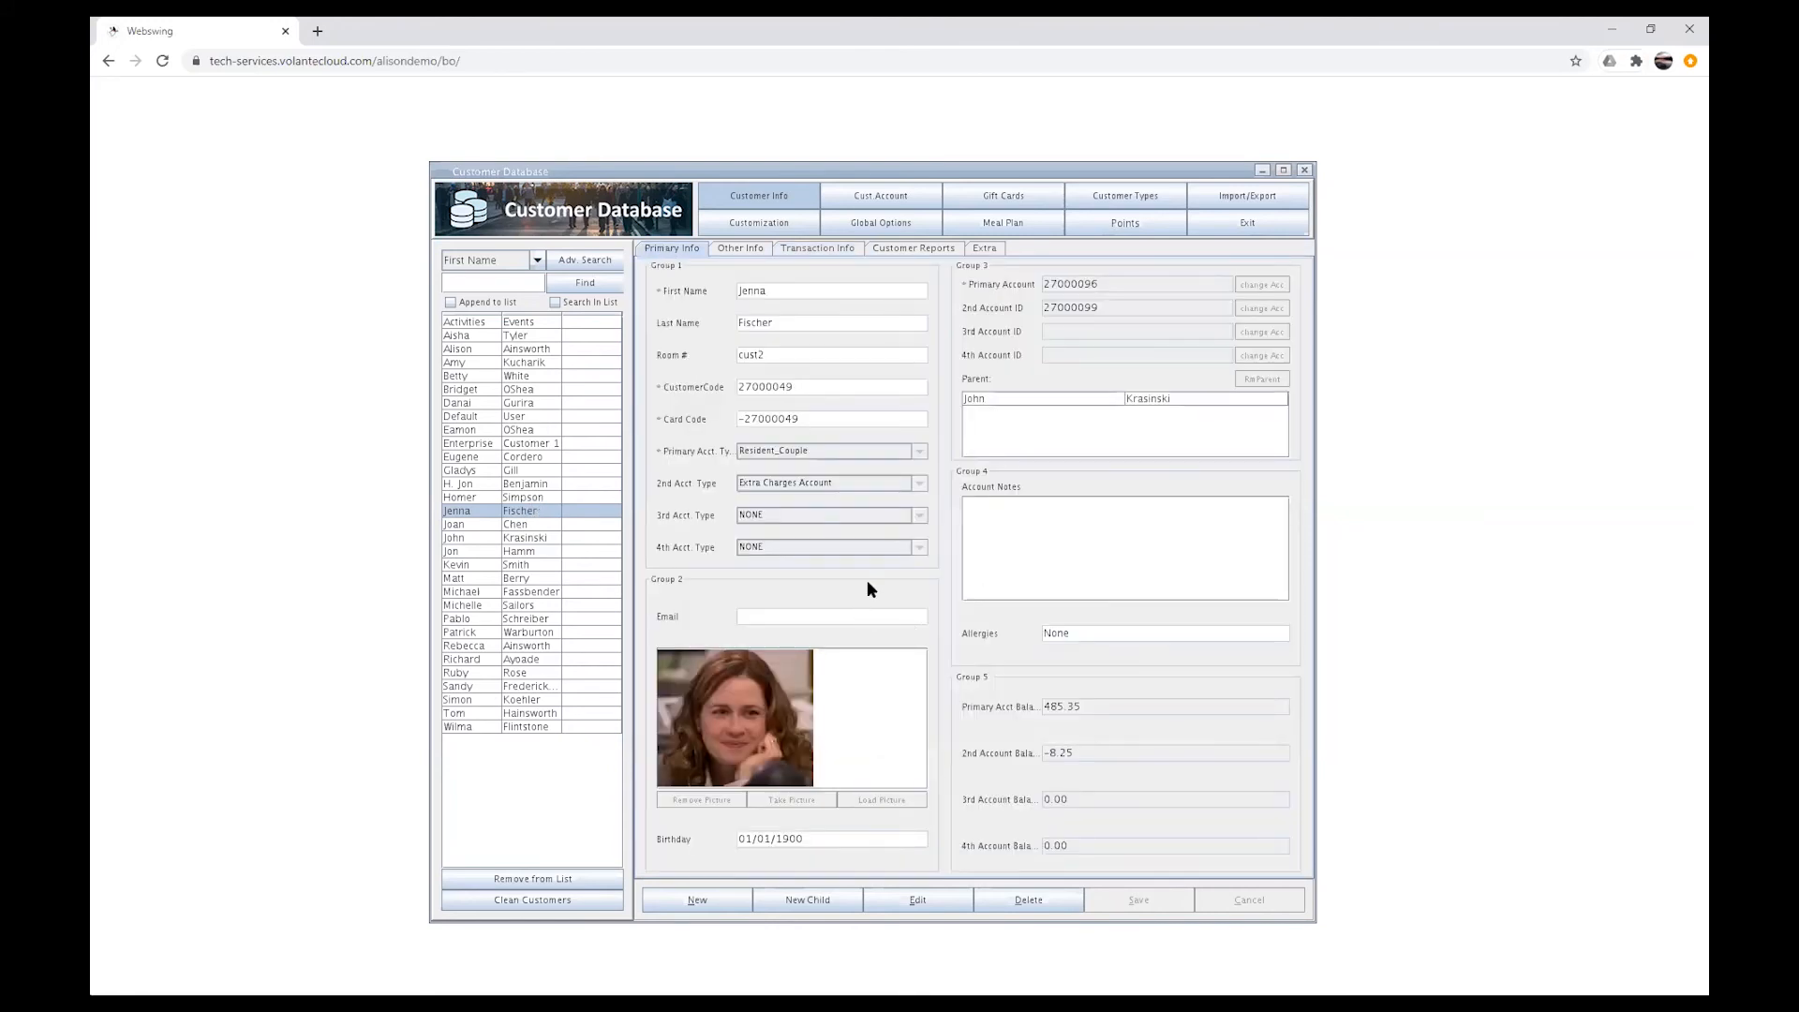
Step: Edit Jenna Fischer's record and separate her from her parent John Krasinski
click(924, 900)
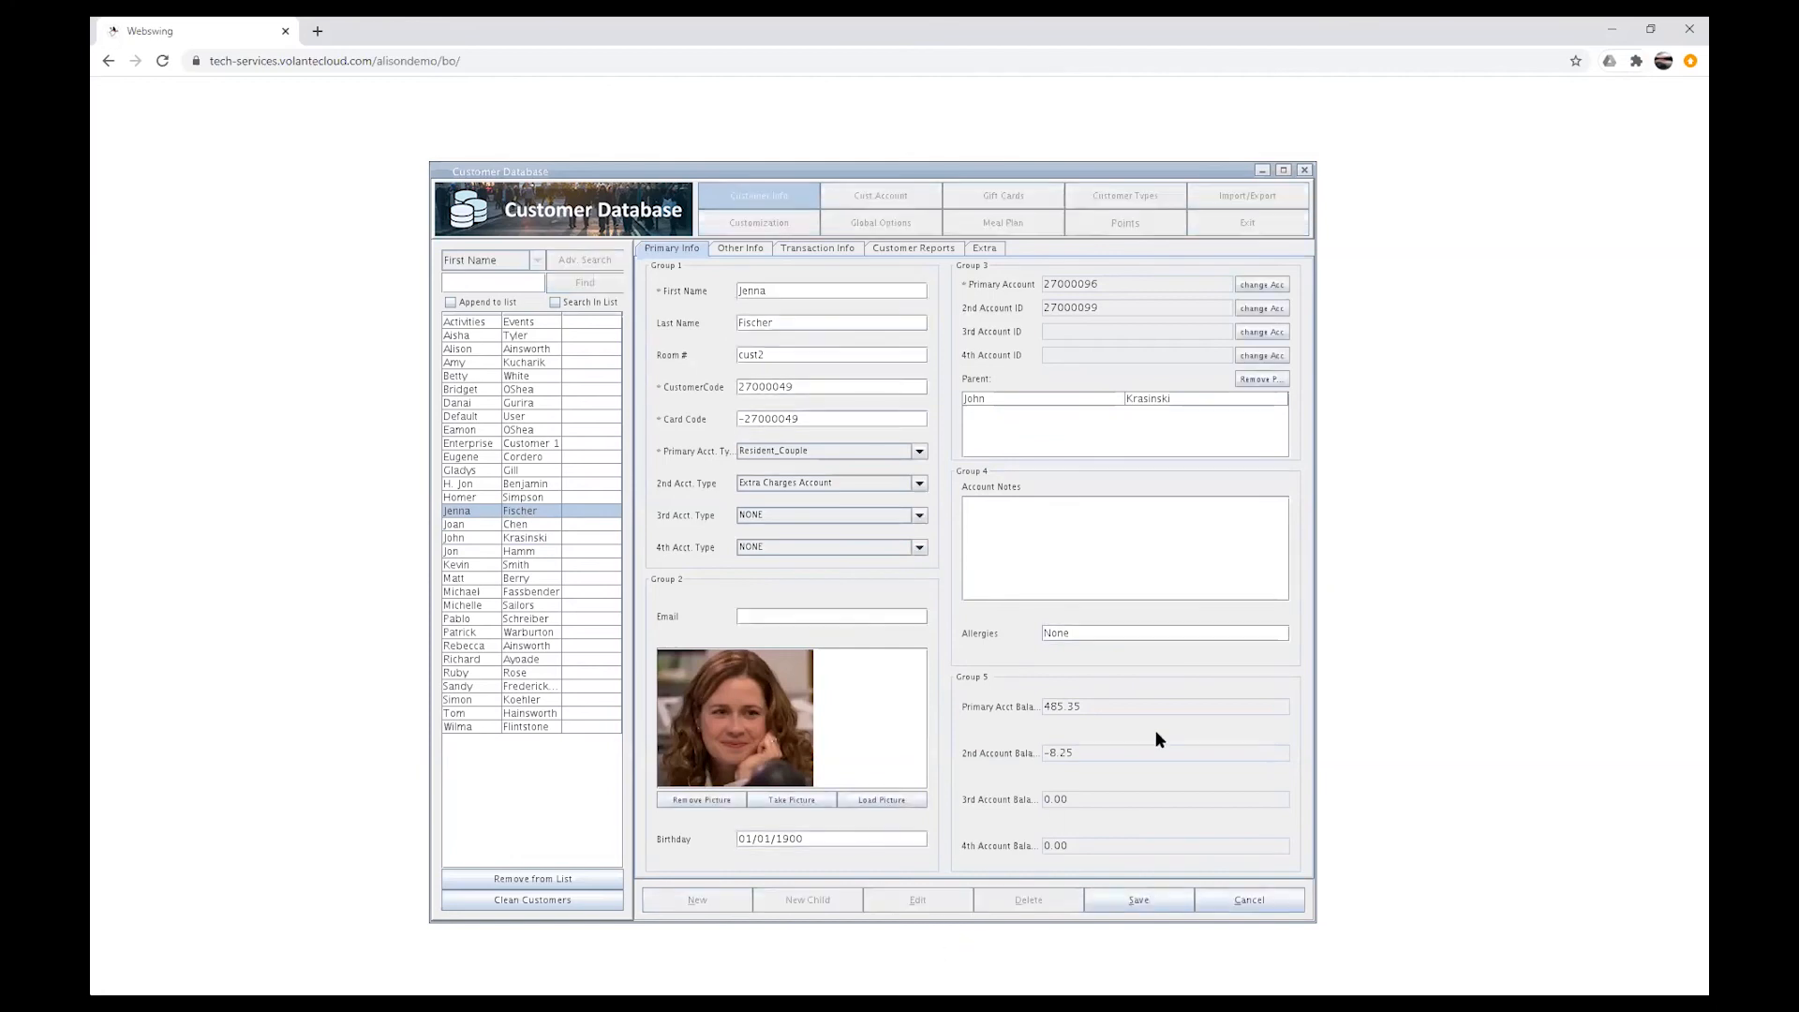
click(1262, 380)
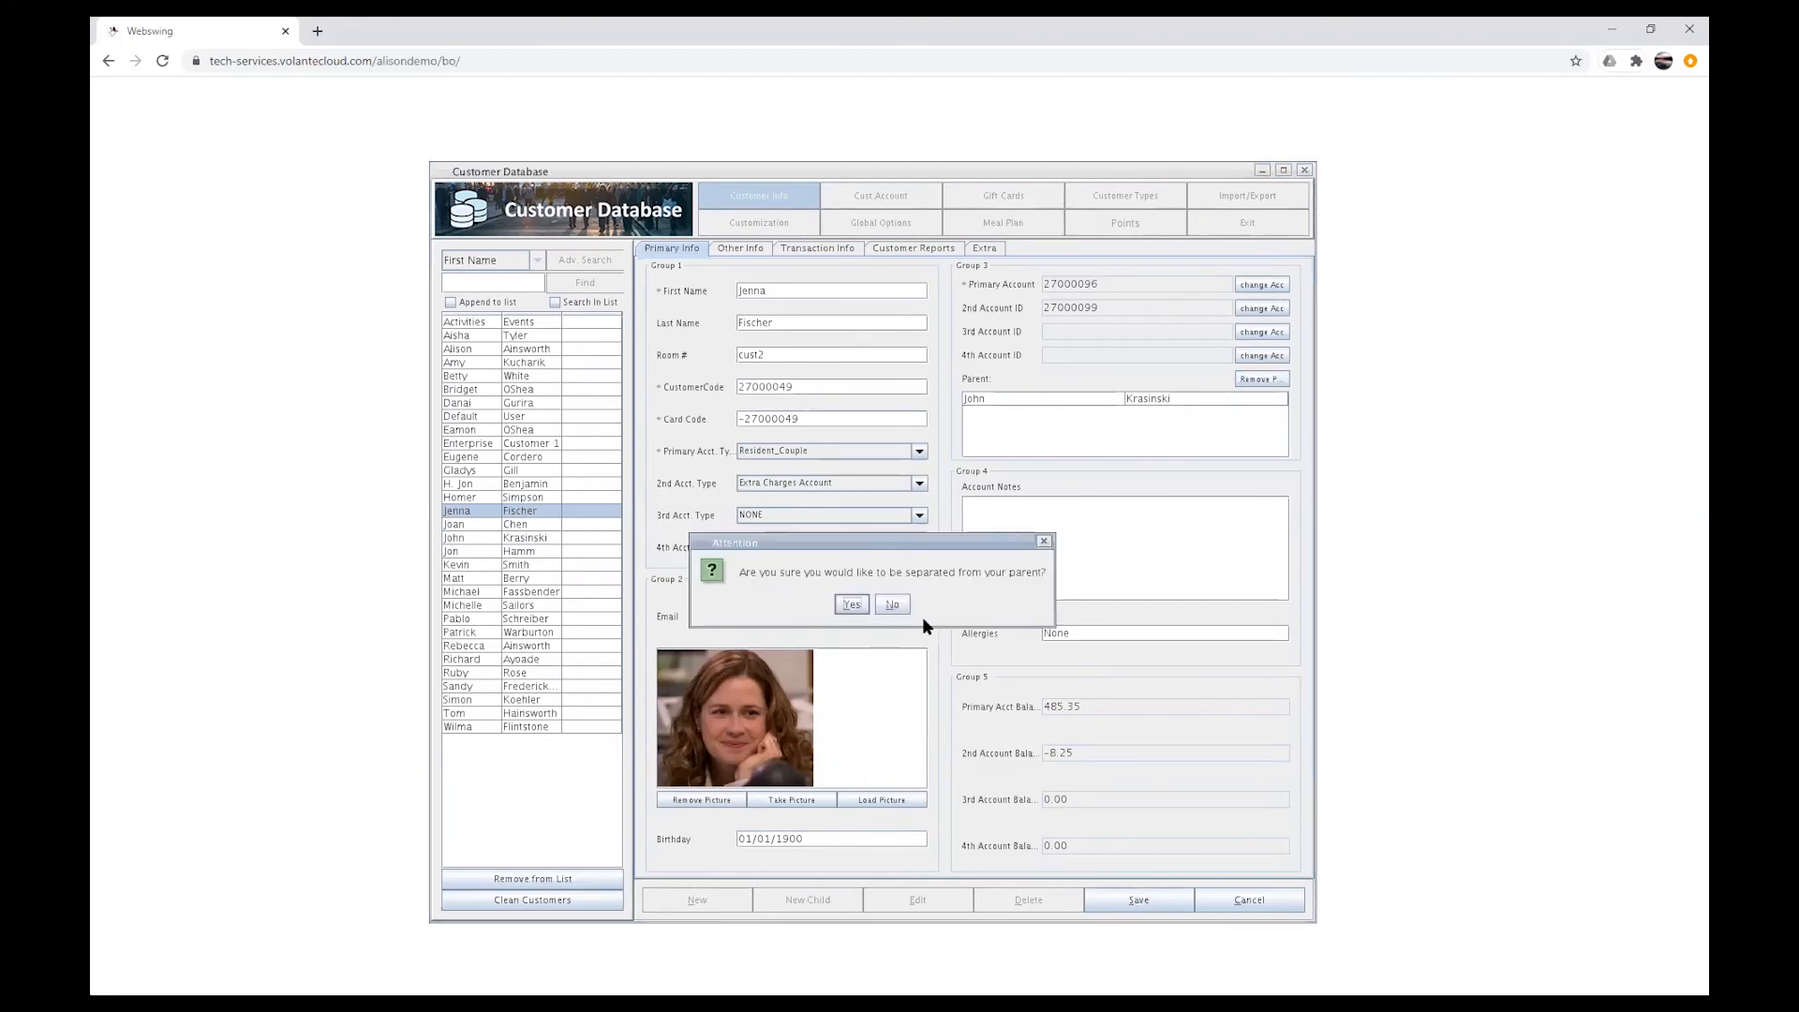
click(853, 609)
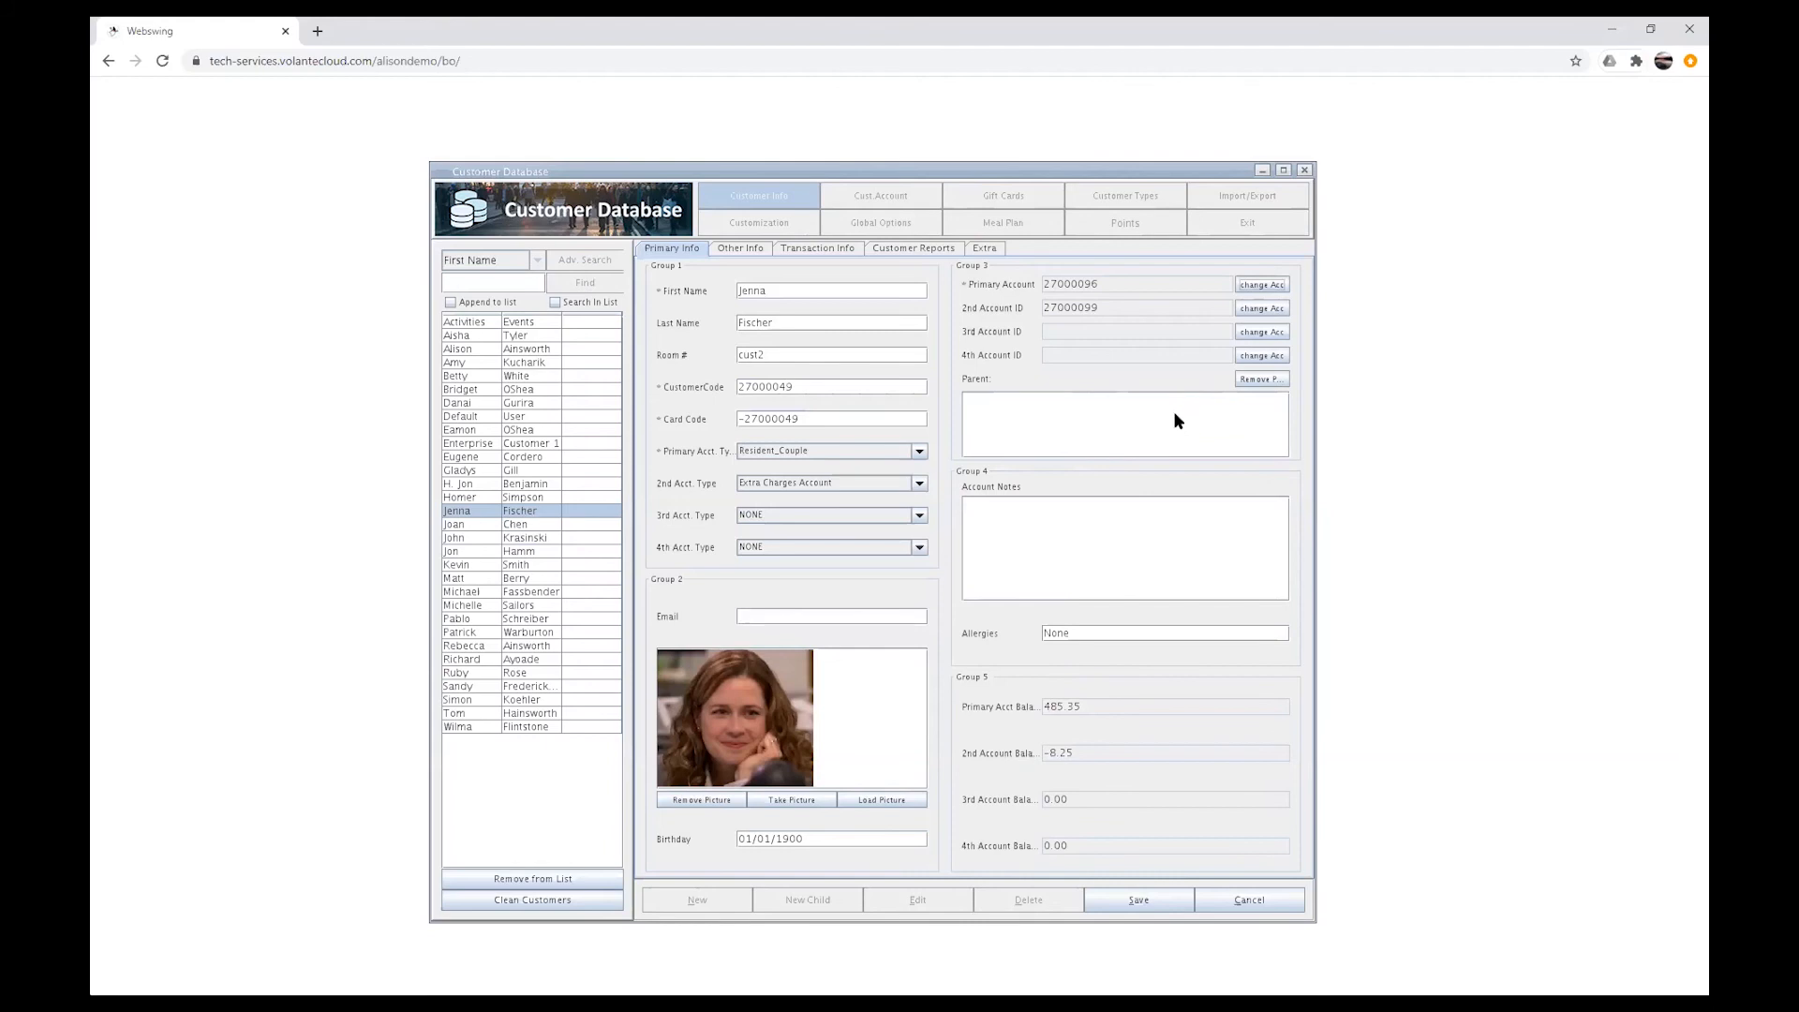
Step: Assign Jenna Fischer her own account as the primary account and save the record
click(1273, 283)
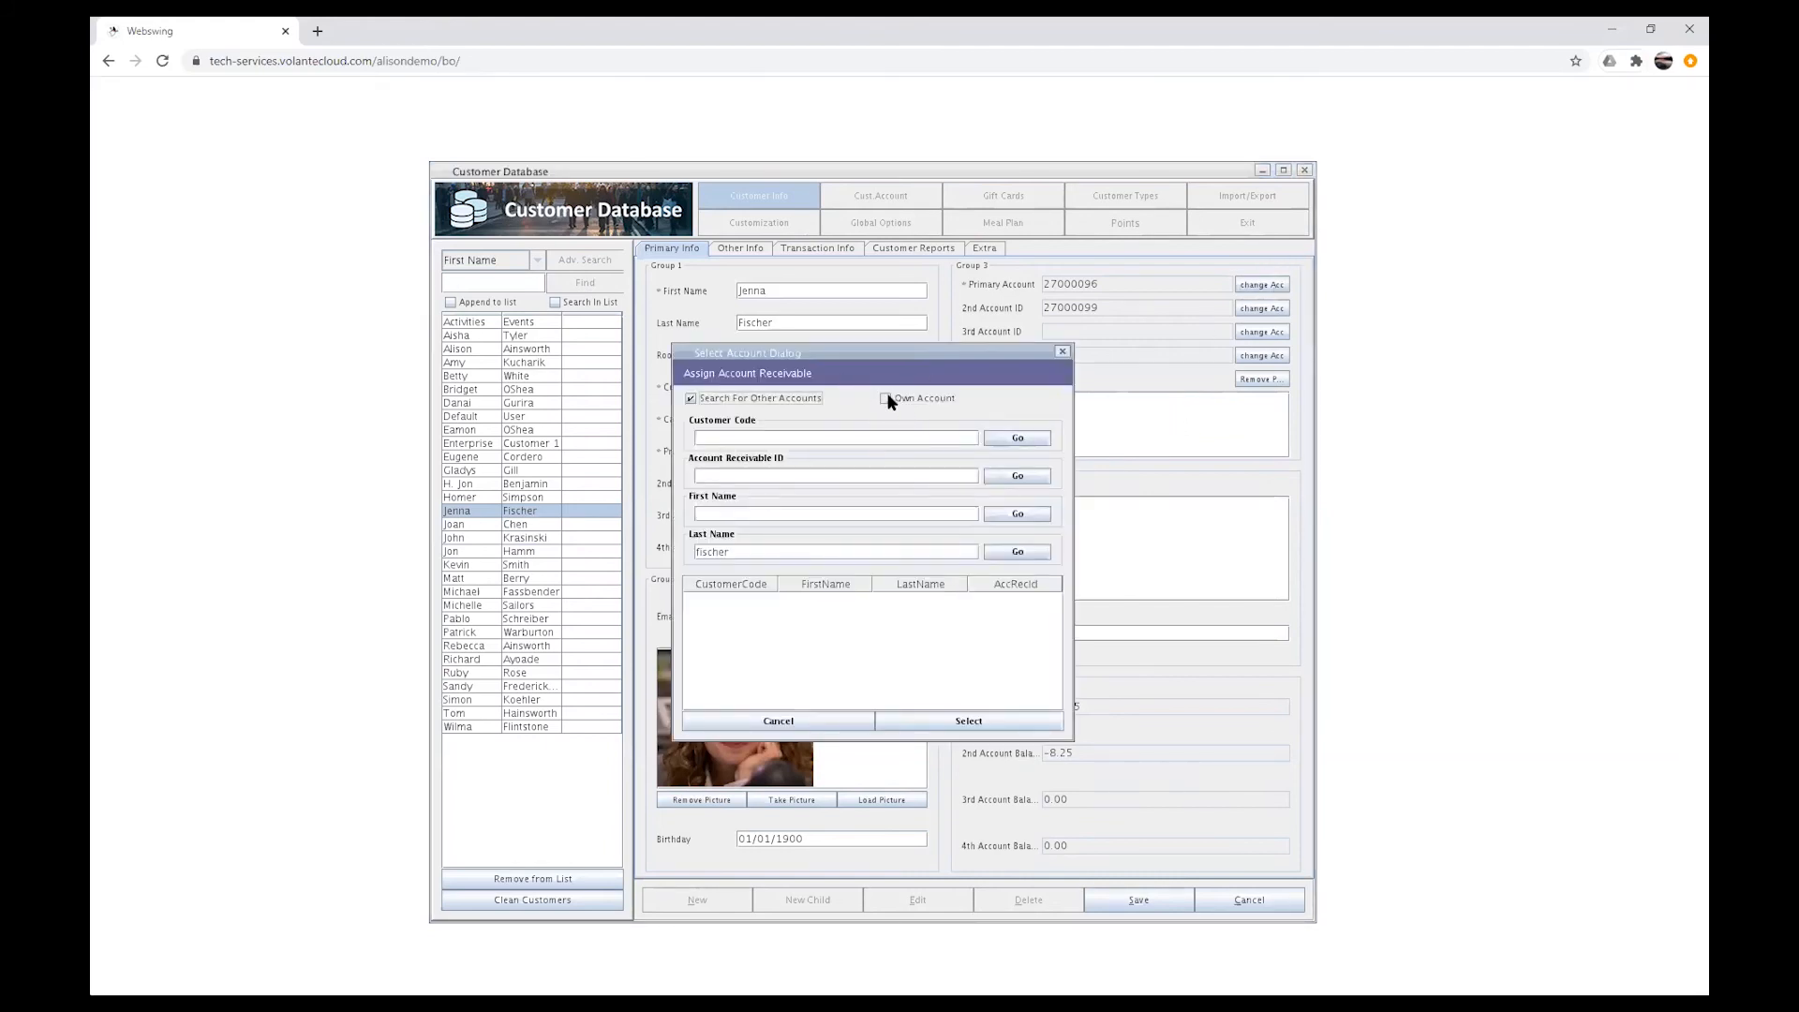
click(886, 398)
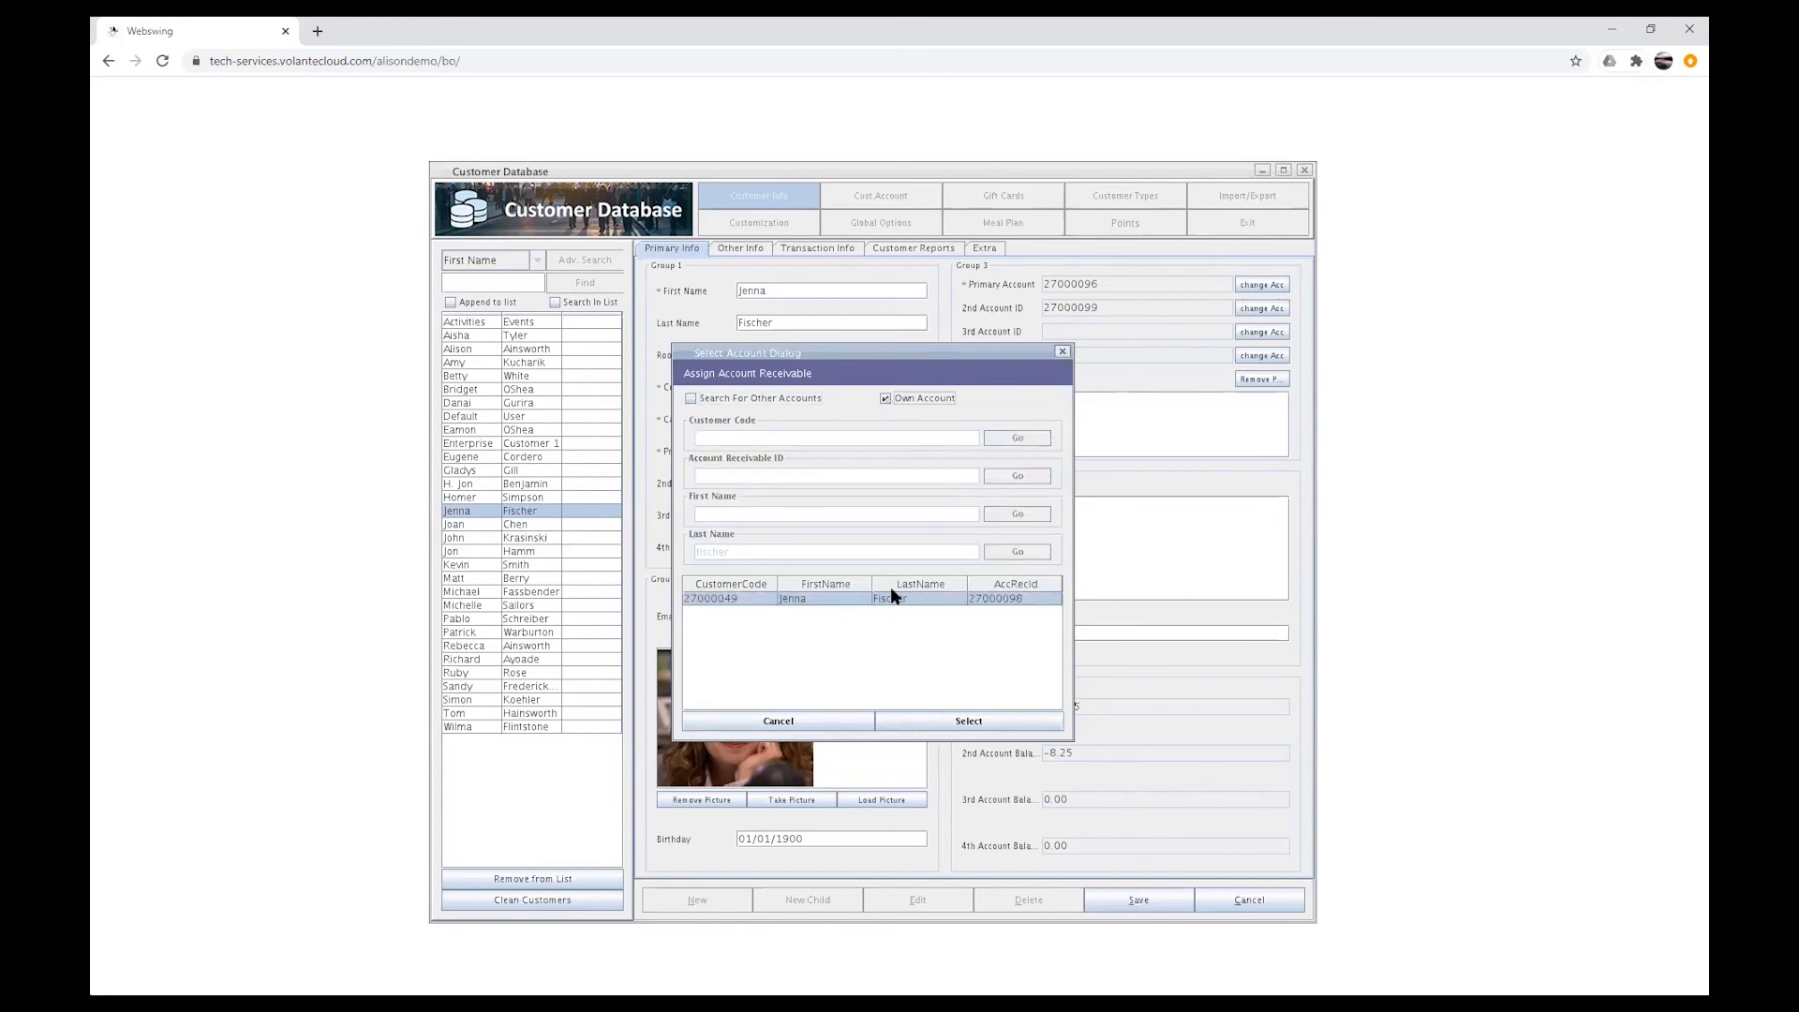
click(1023, 600)
click(991, 719)
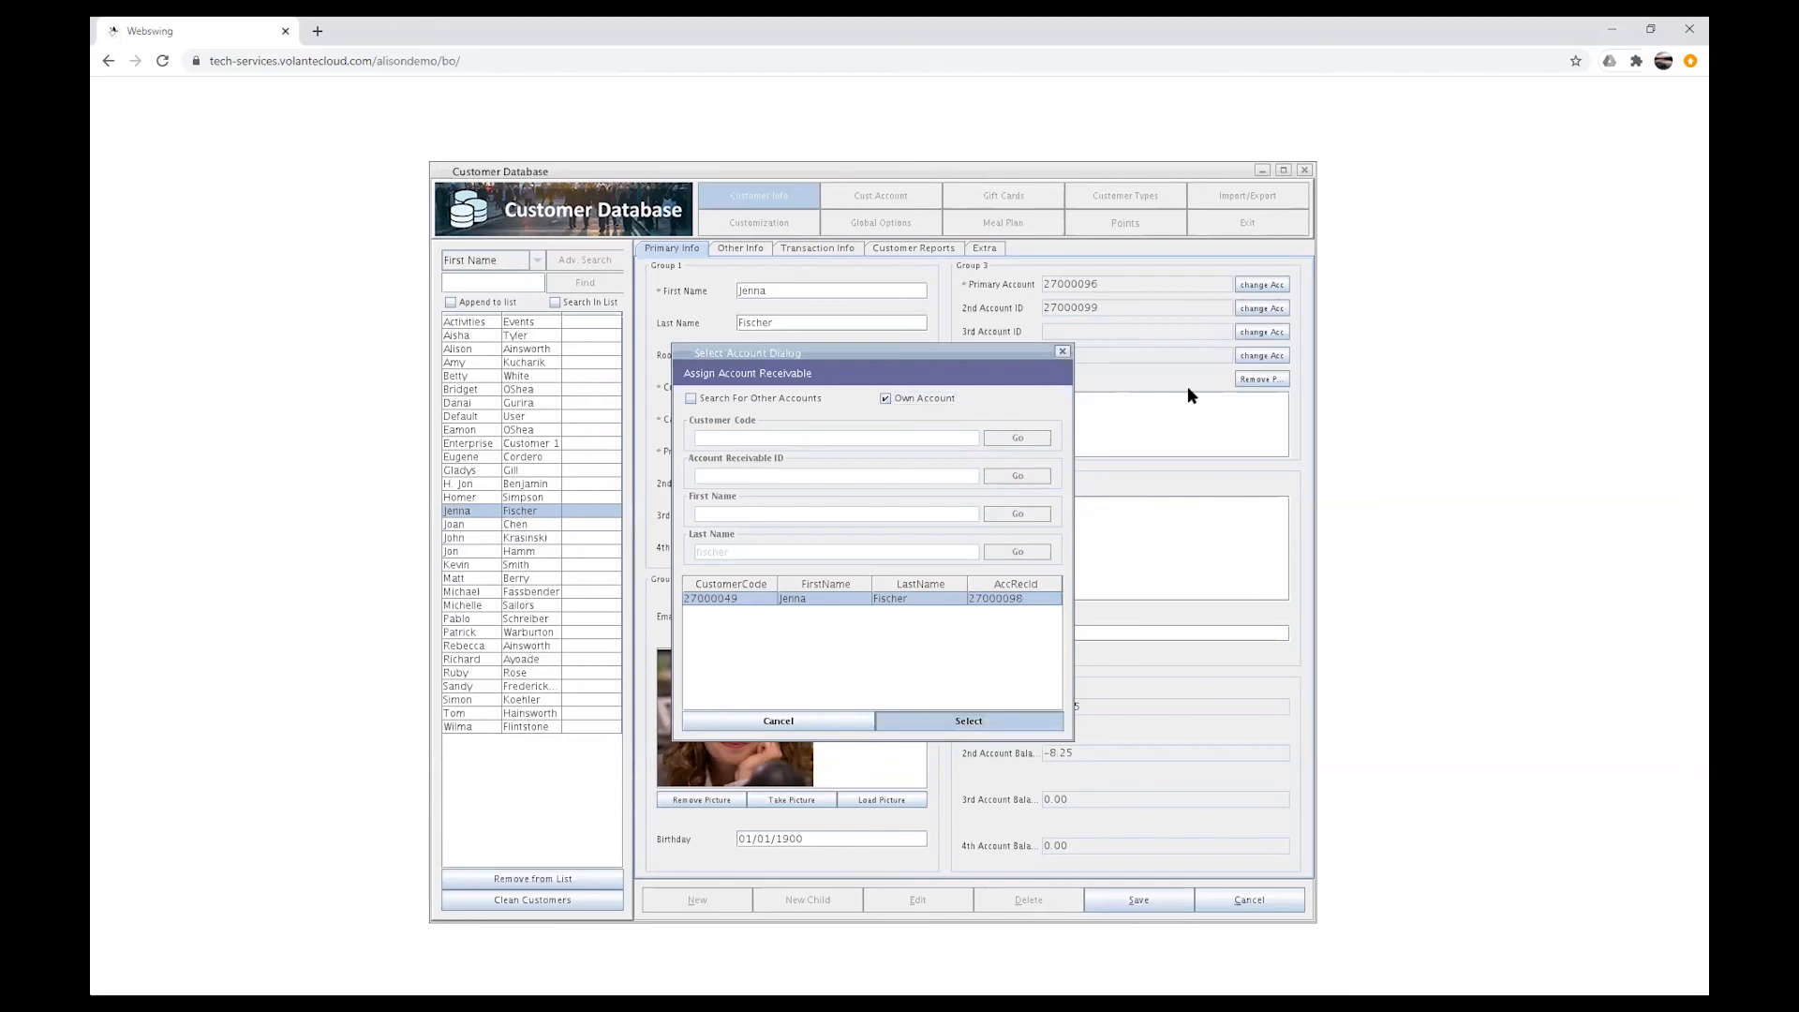
mouse_move(1099, 283)
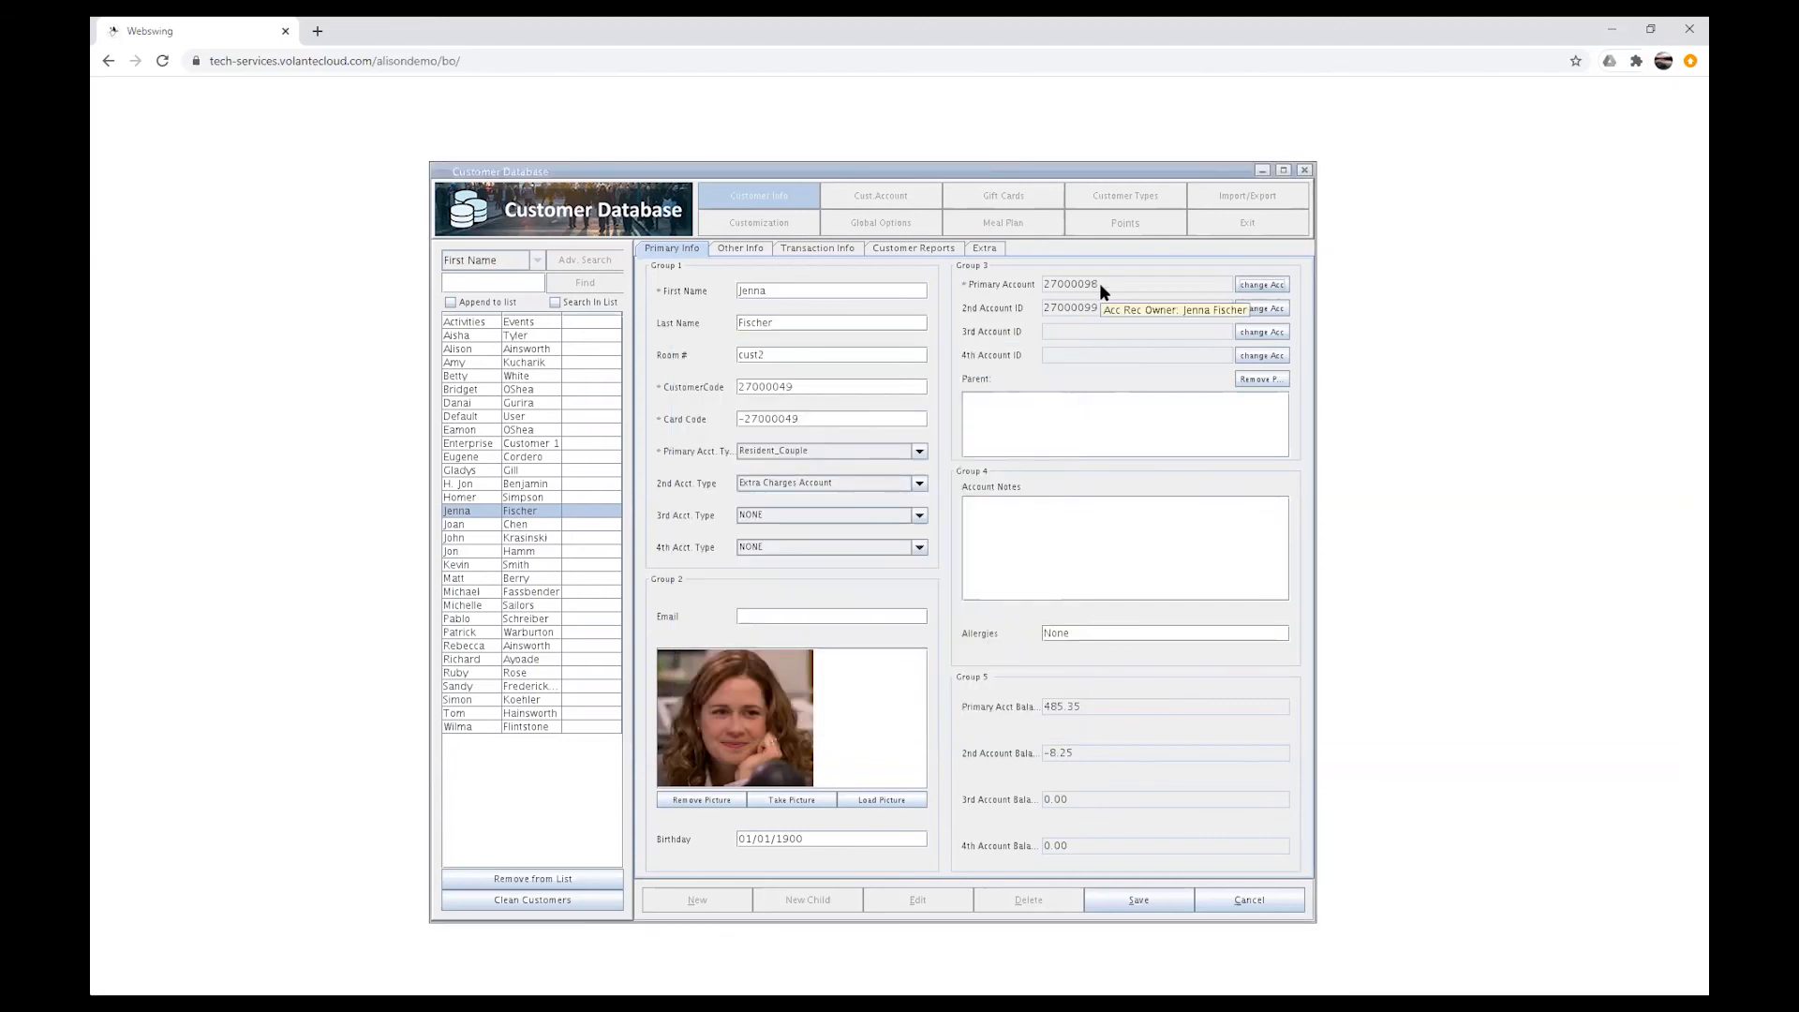
click(1126, 901)
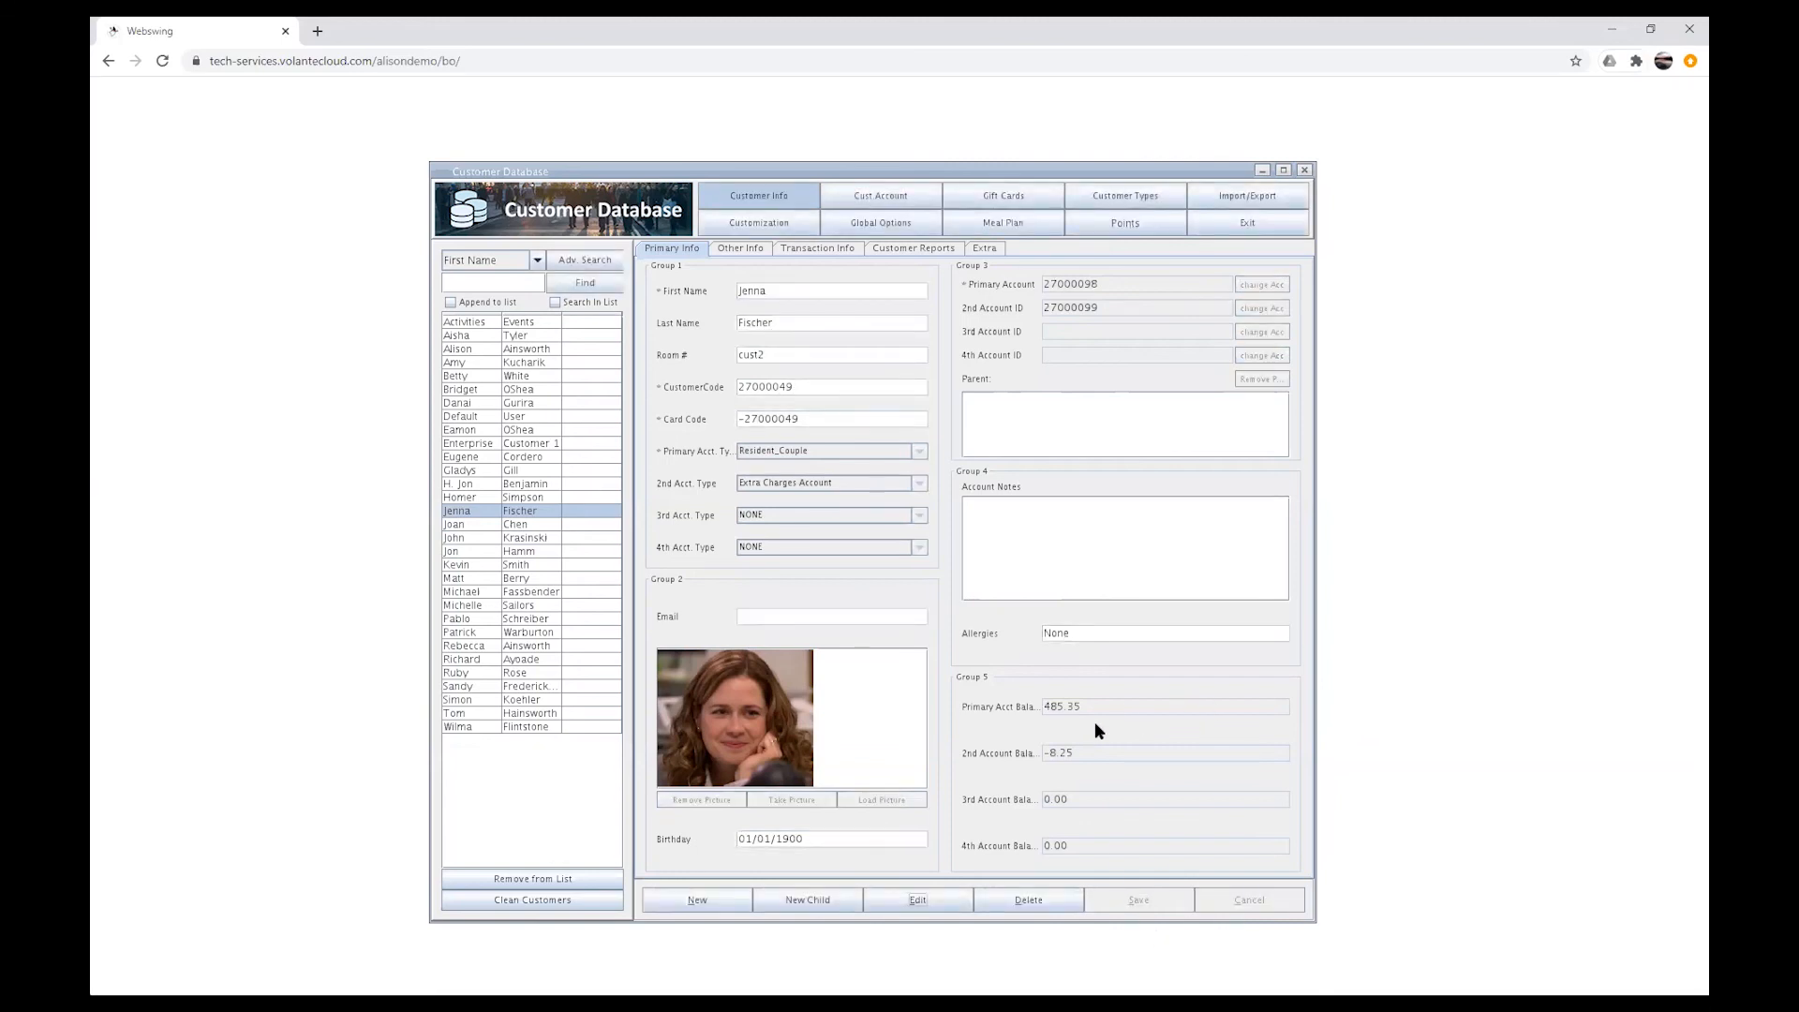
Step: Select John Krasinski and then Jenna Fischer to compare their account balances
click(509, 539)
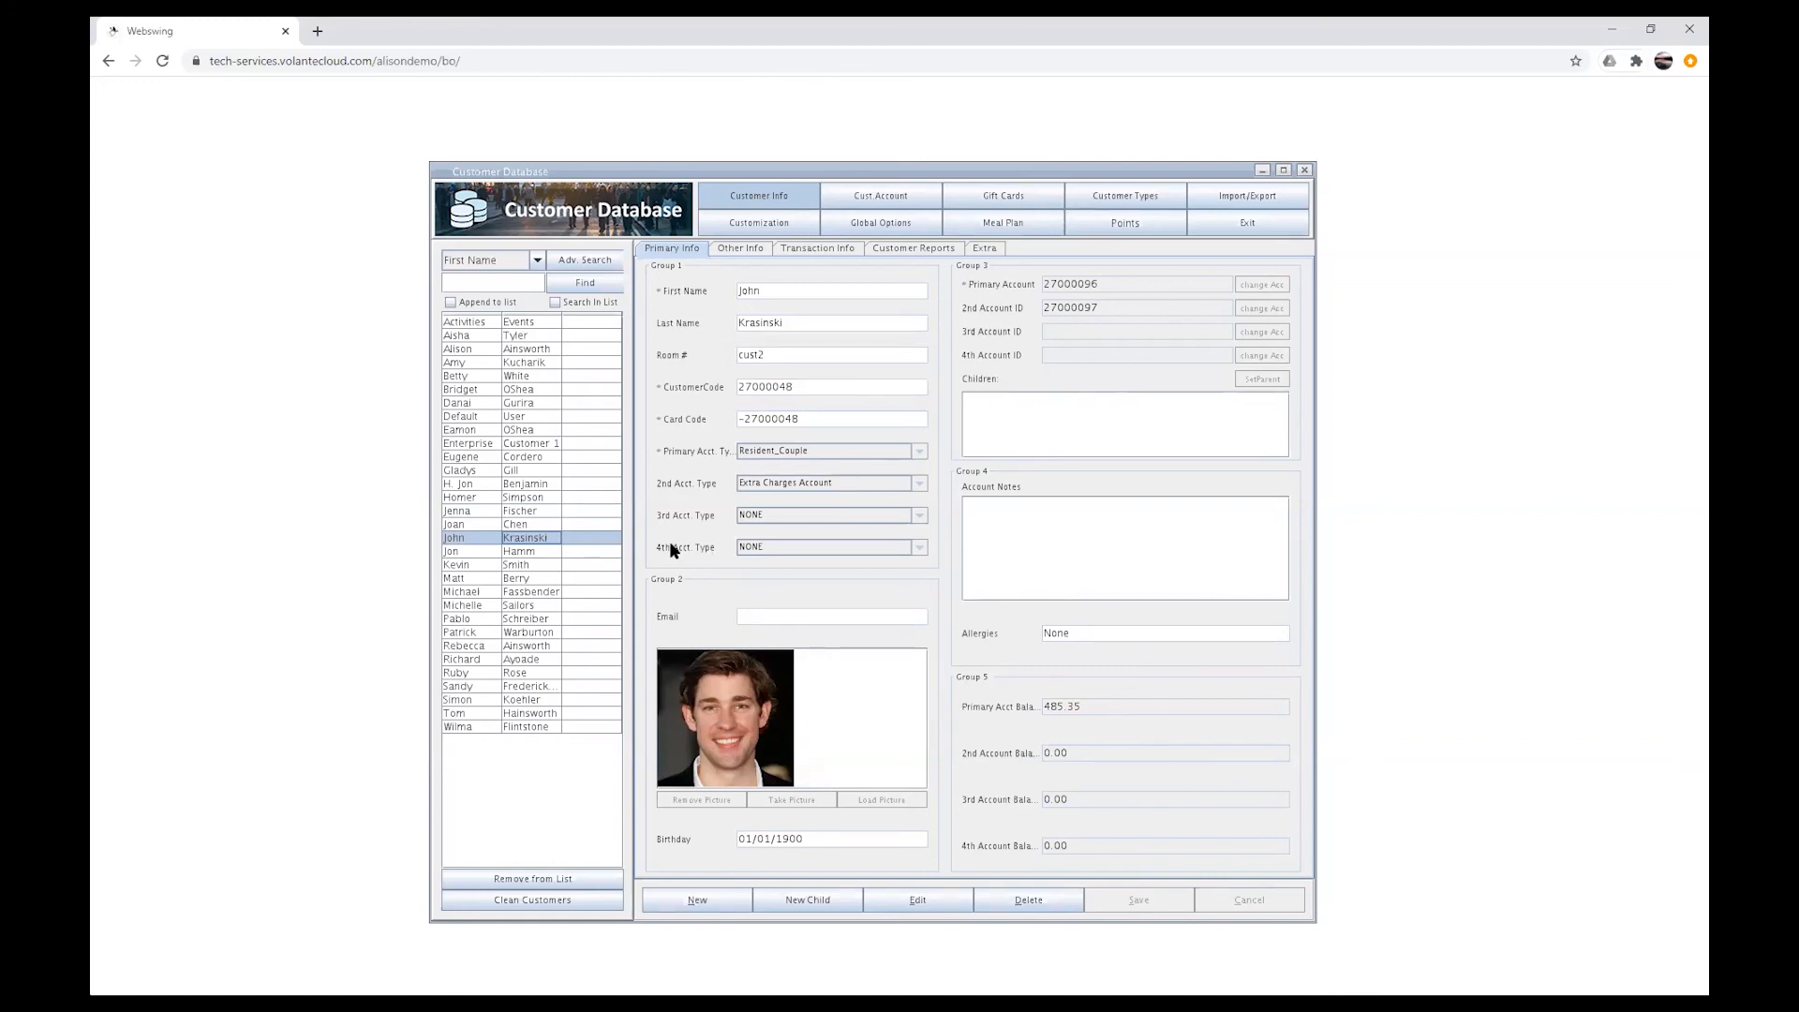
click(503, 514)
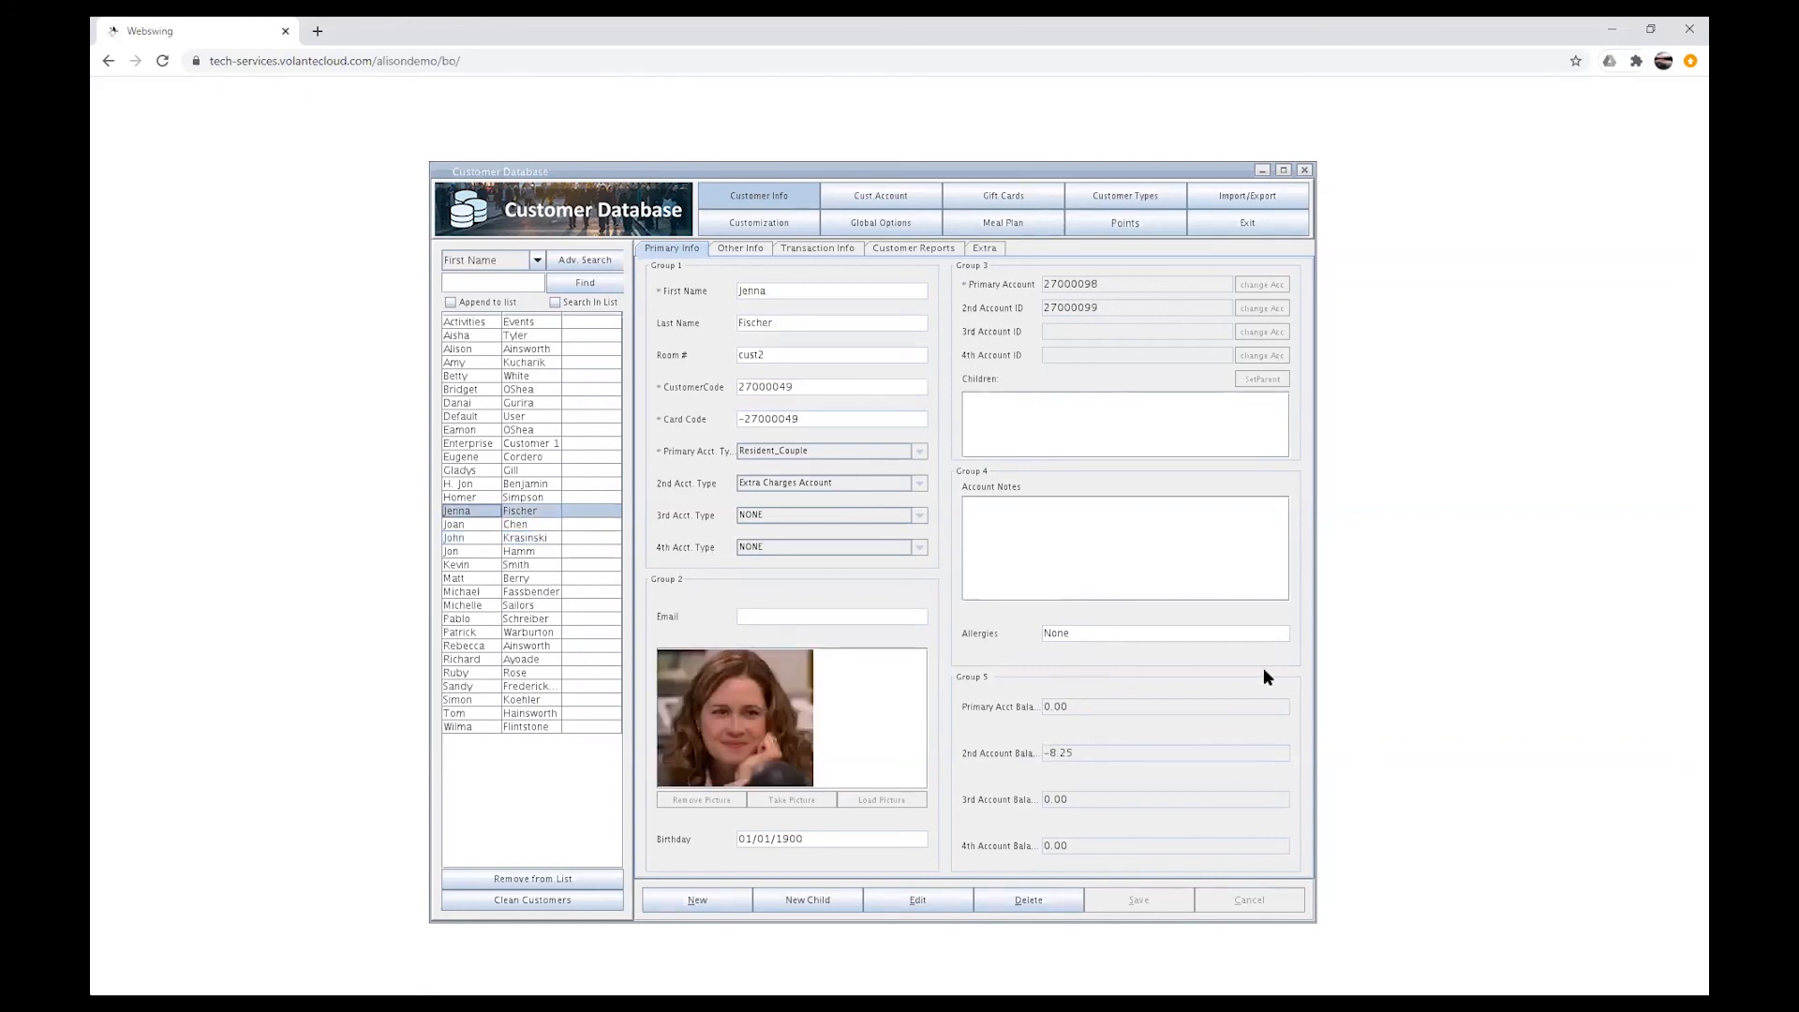